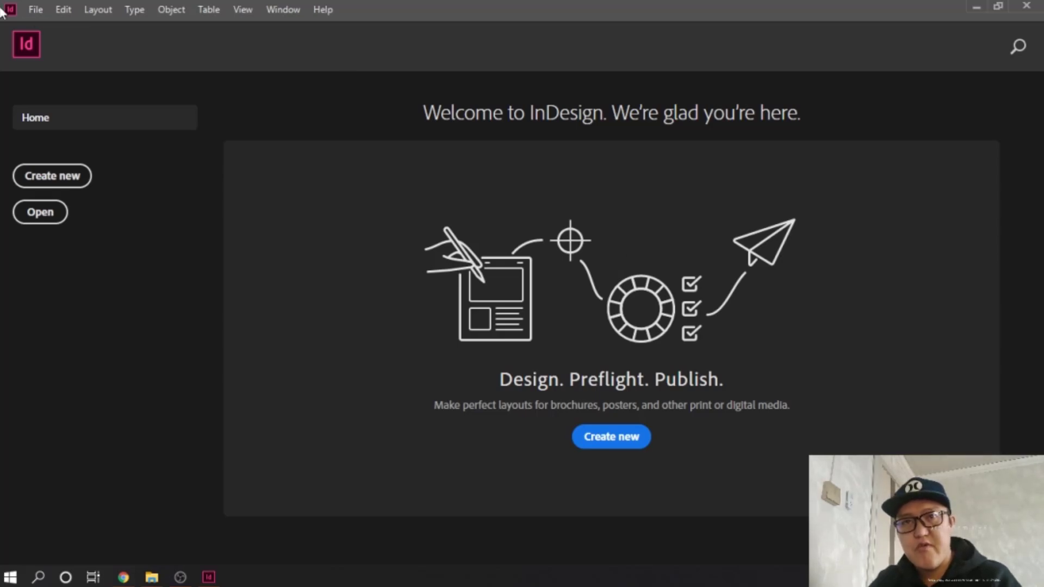
Start creating a new library and decline the offer to try CC Libraries.
click(37, 10)
mouse_move(49, 28)
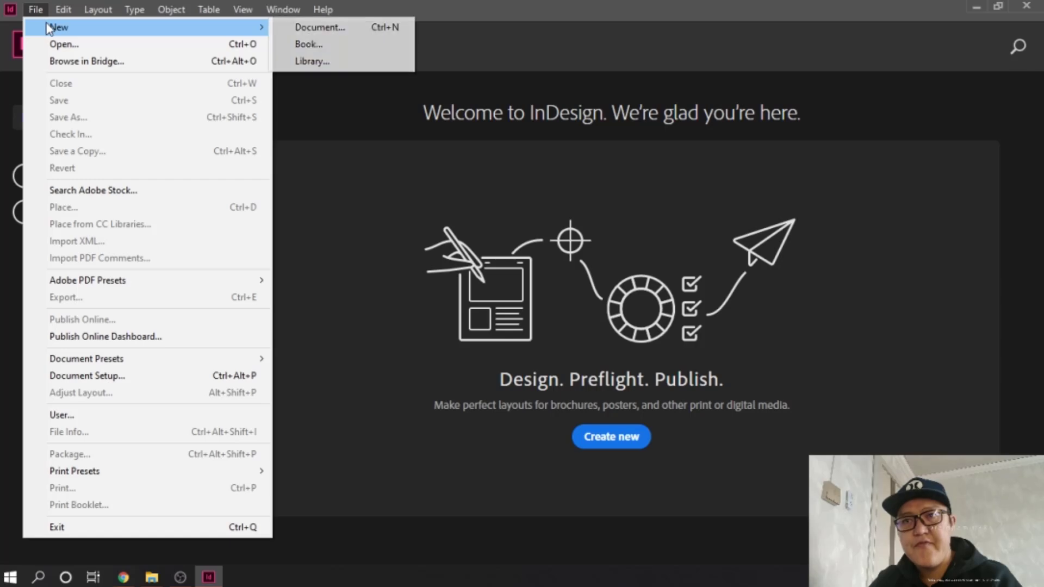
click(38, 9)
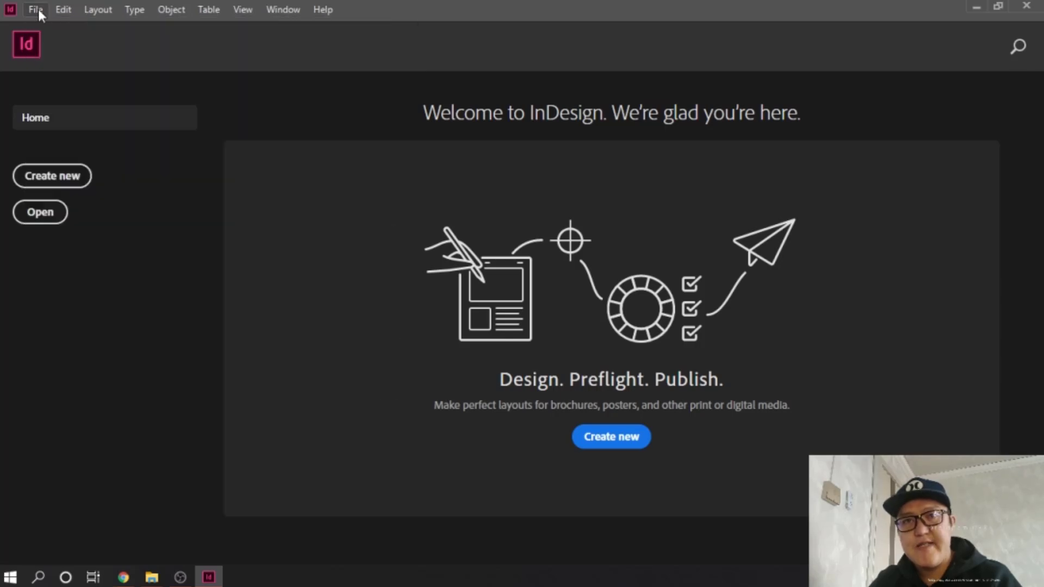
click(63, 9)
mouse_move(36, 9)
mouse_move(57, 27)
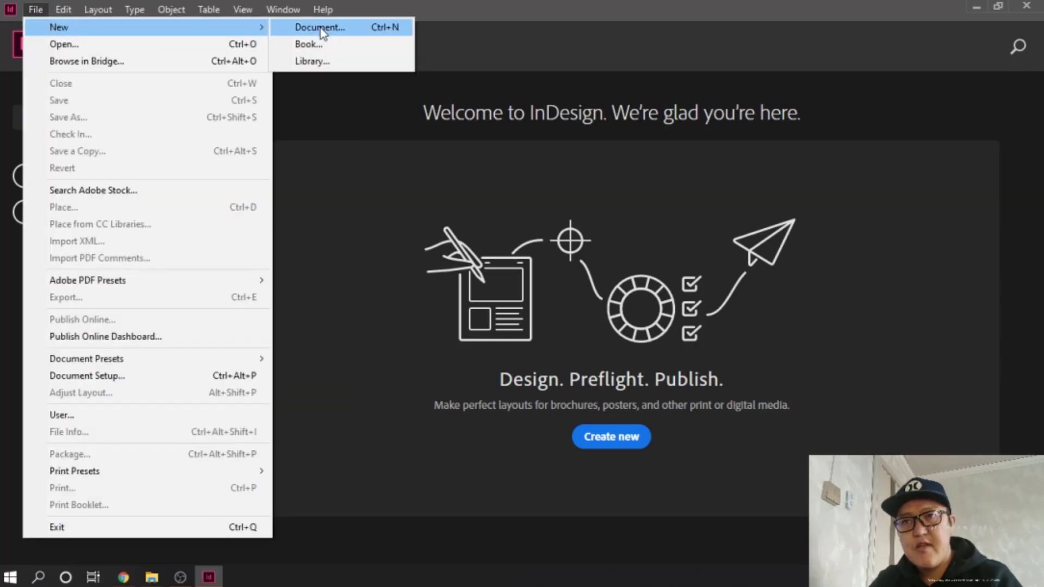
click(319, 57)
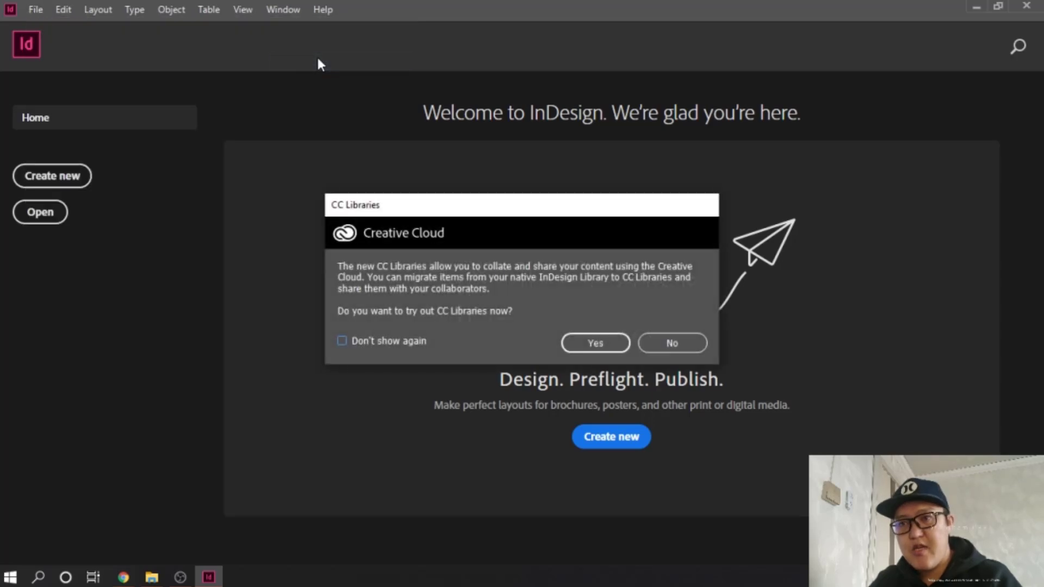
drag(551, 214, 544, 201)
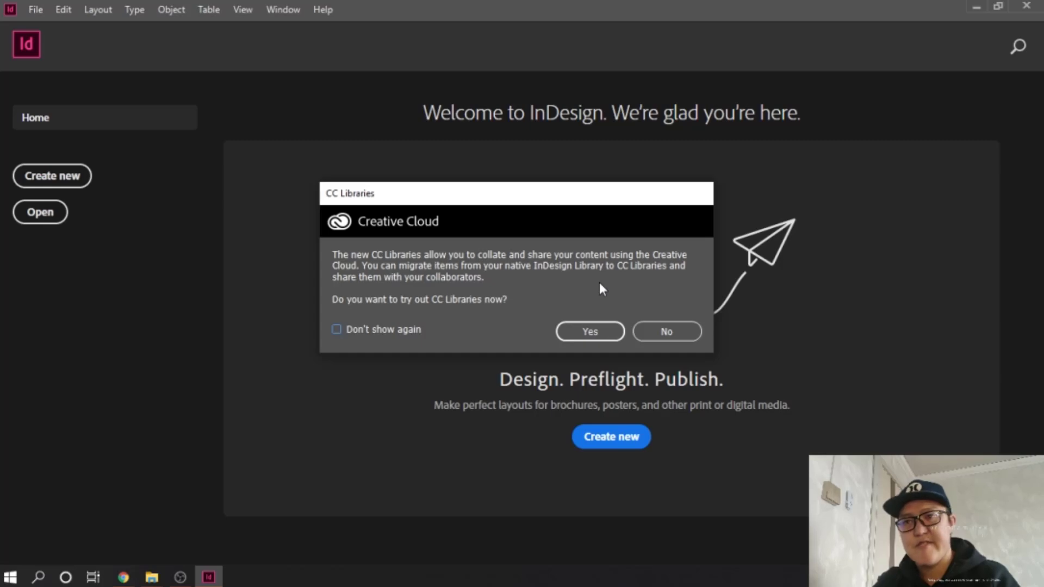
click(662, 329)
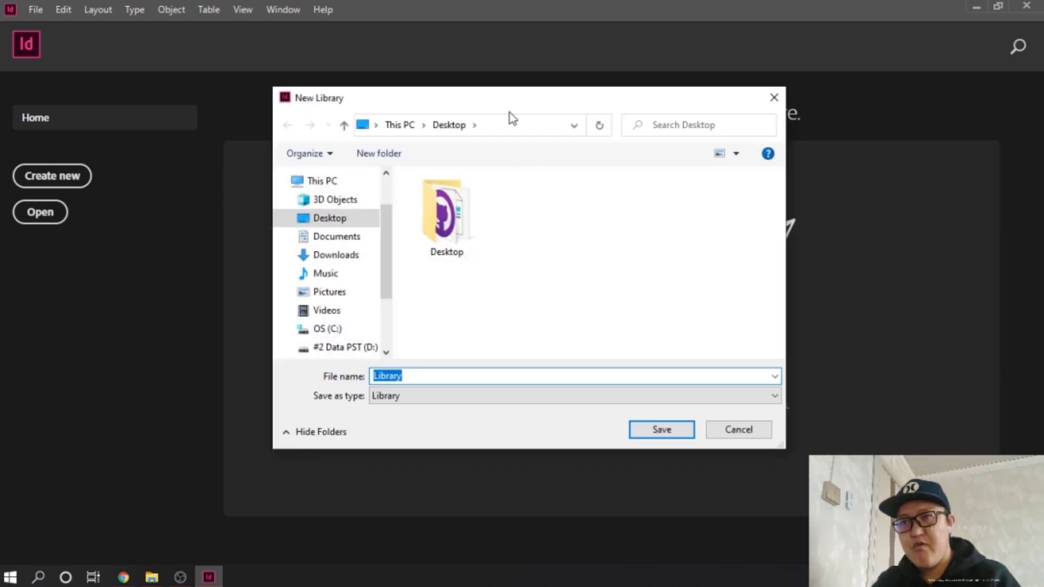
Browse to the #2 Data PST (D:) drive as the library's save location, then cancel the new library.
double_click(511, 89)
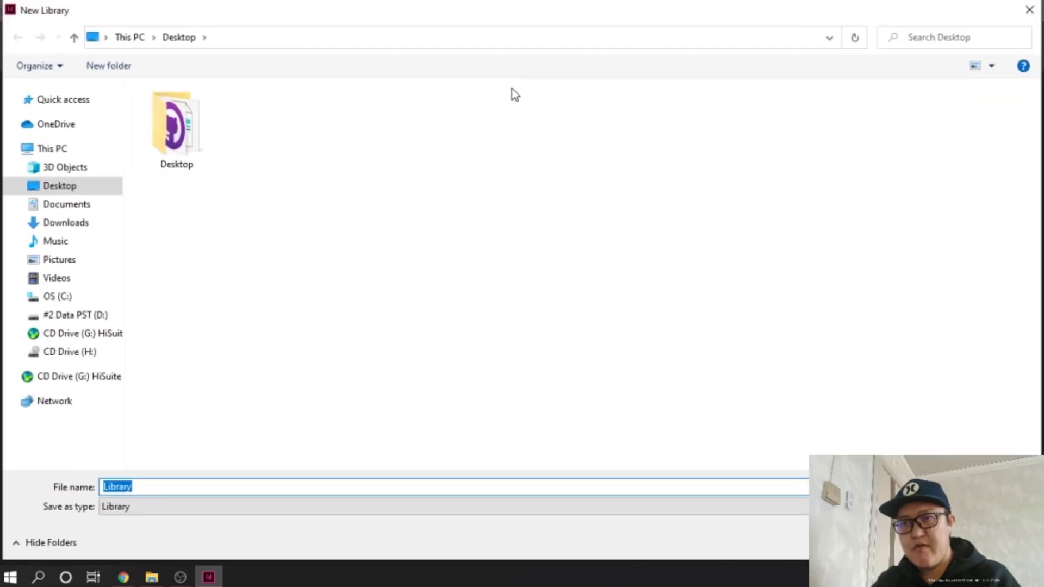
double_click(504, 24)
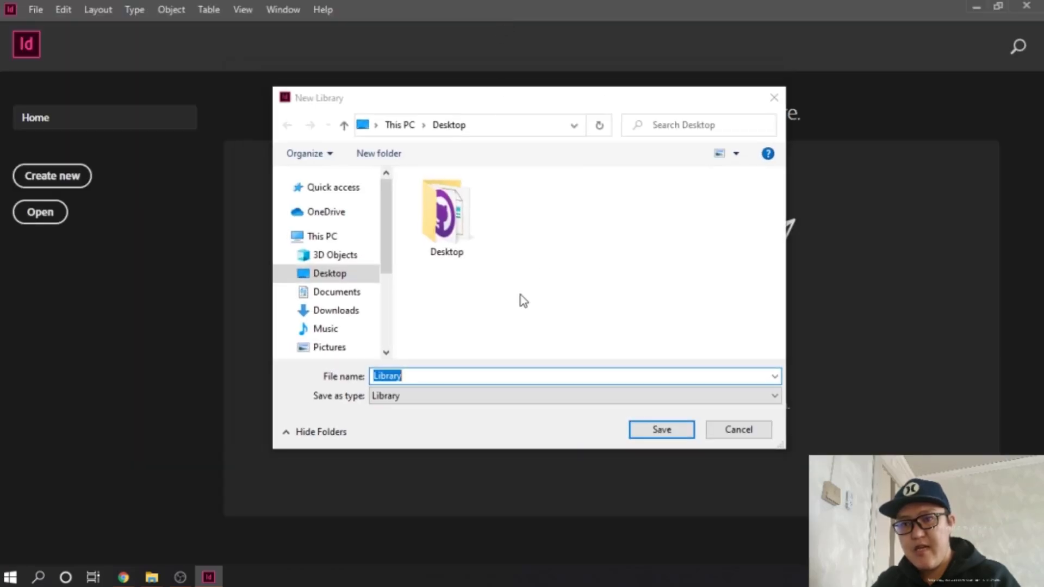
drag(387, 242, 391, 338)
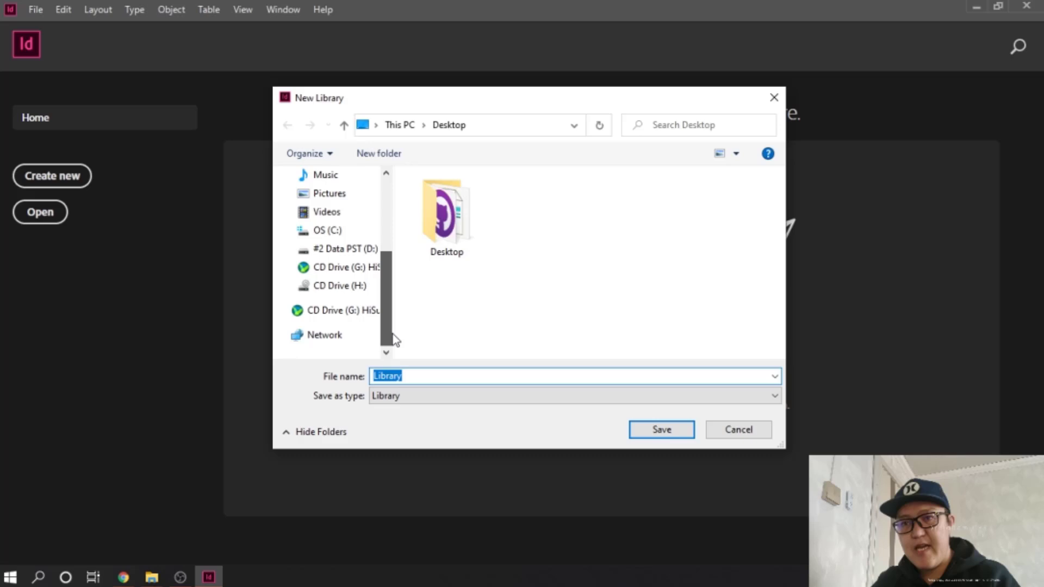
click(359, 252)
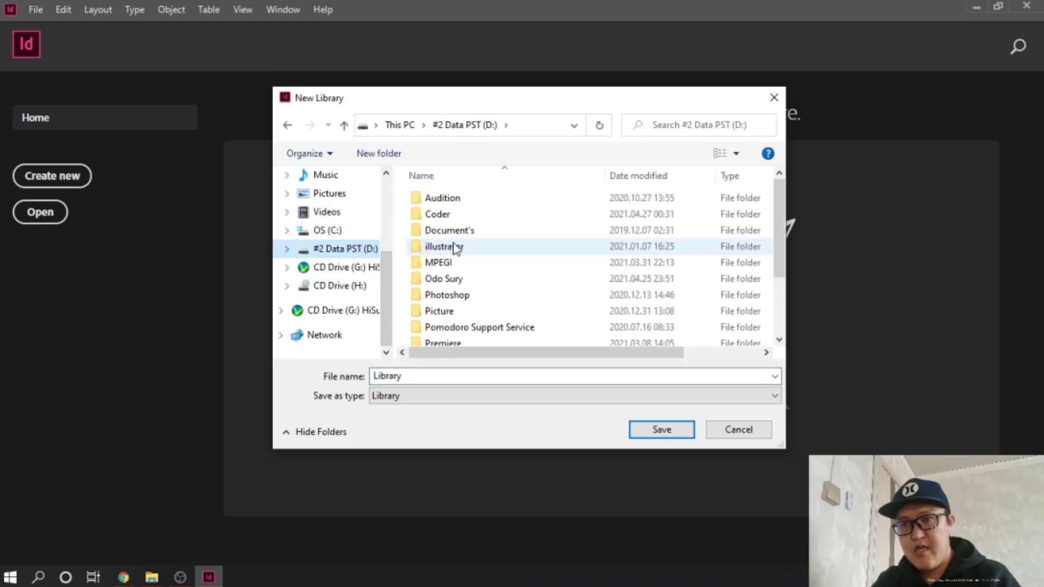
double_click(505, 89)
double_click(680, 11)
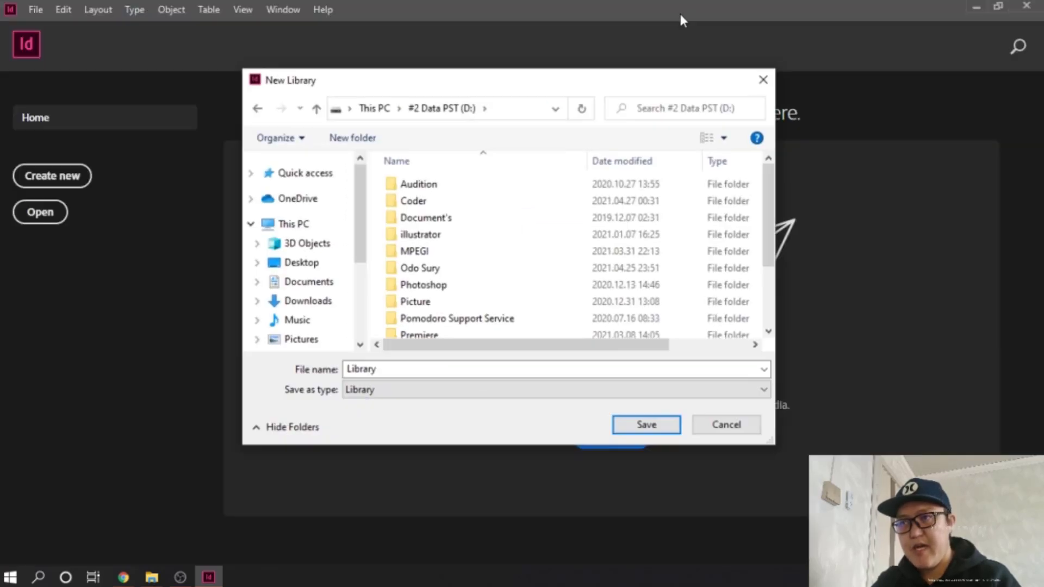
click(744, 428)
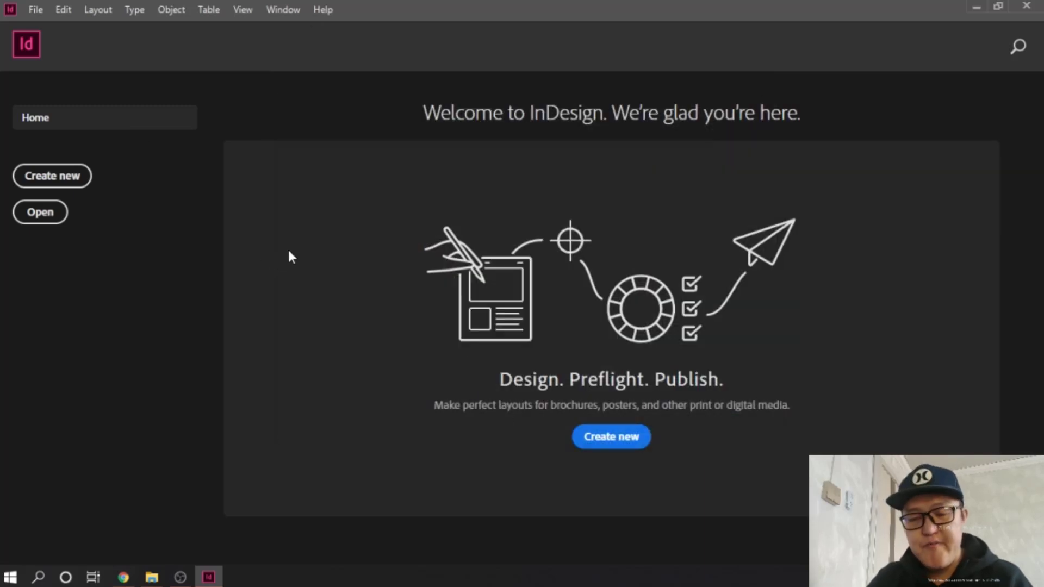
Start creating a new book, look through the Documents folder as its save location, and cancel it.
click(45, 7)
mouse_move(57, 28)
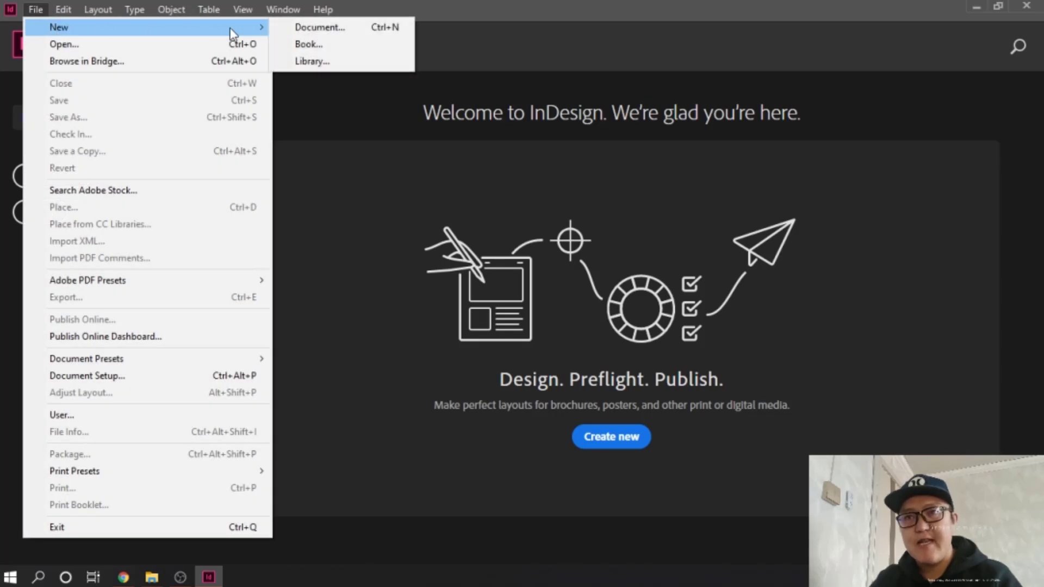
click(317, 44)
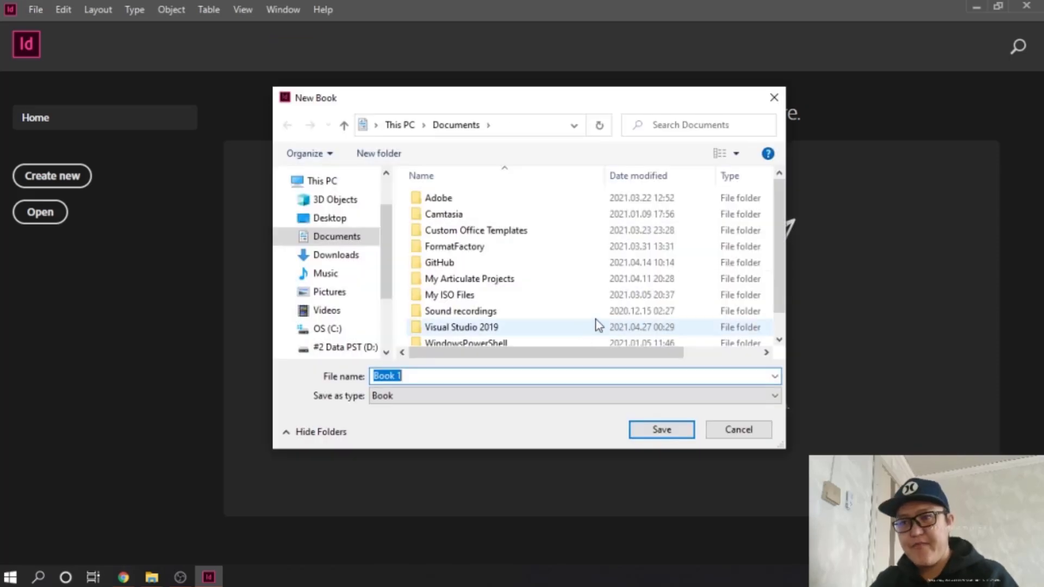
scroll(660, 299, down, 1)
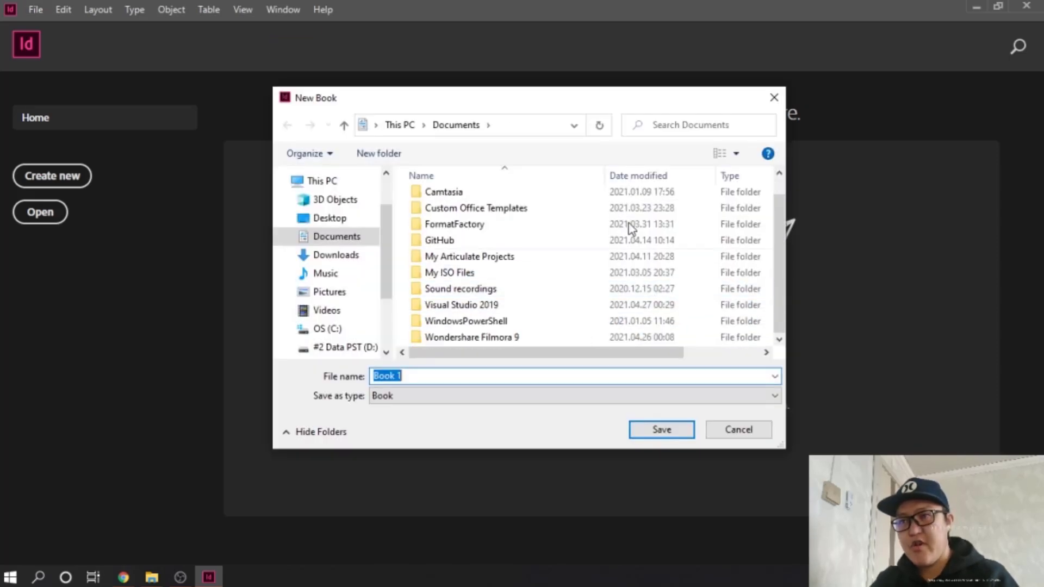
double_click(532, 91)
double_click(494, 18)
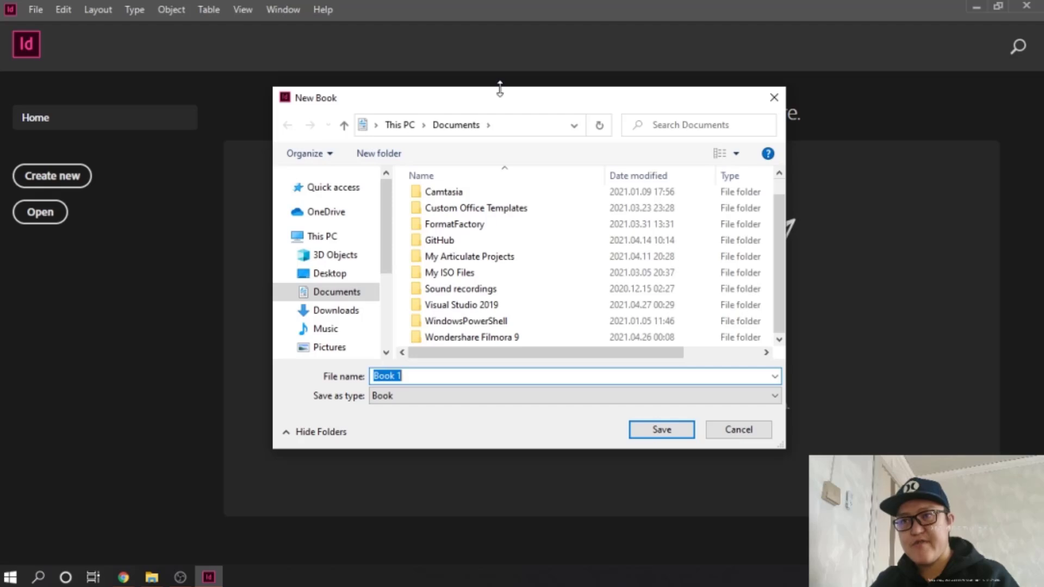
double_click(500, 92)
double_click(481, 10)
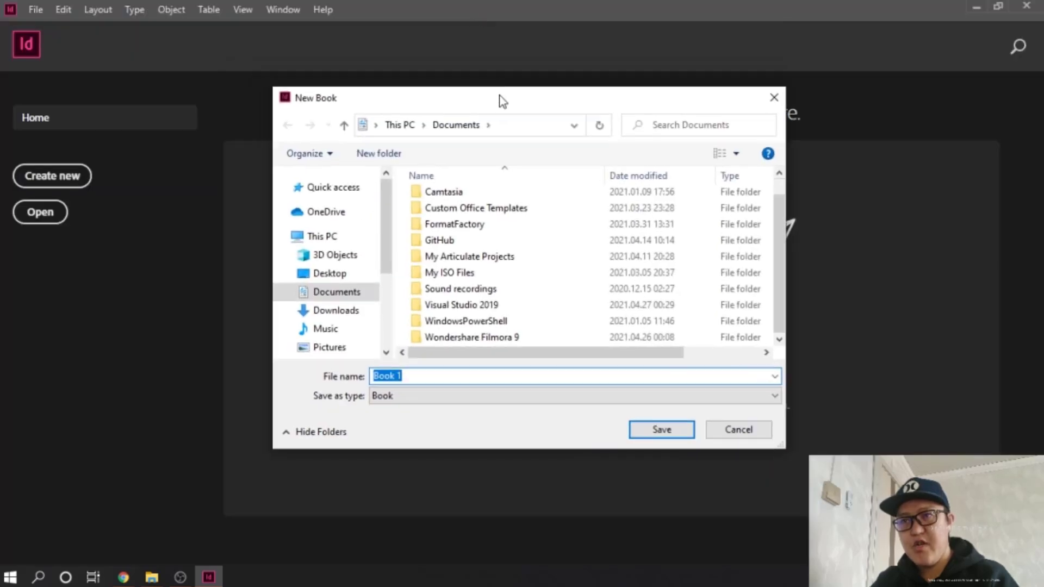
drag(499, 86, 509, 1)
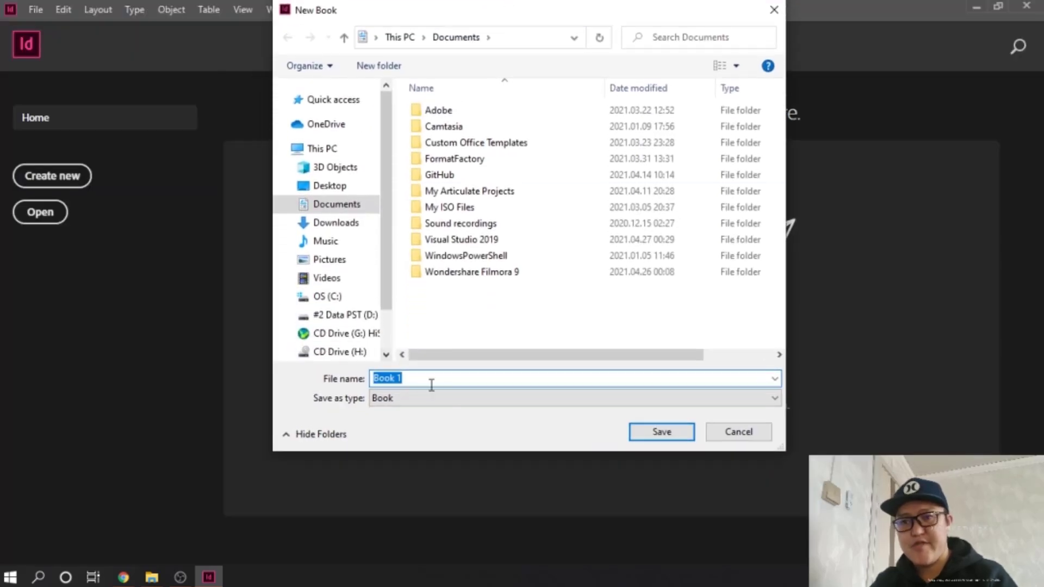
click(739, 434)
Start a new document to bring up the document setup options.
click(33, 9)
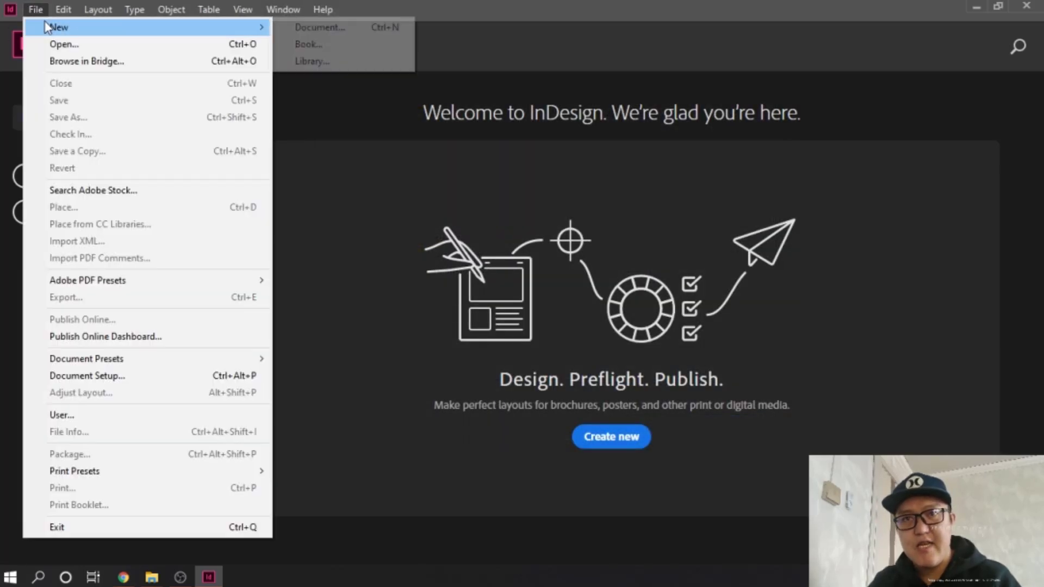
click(356, 99)
click(606, 441)
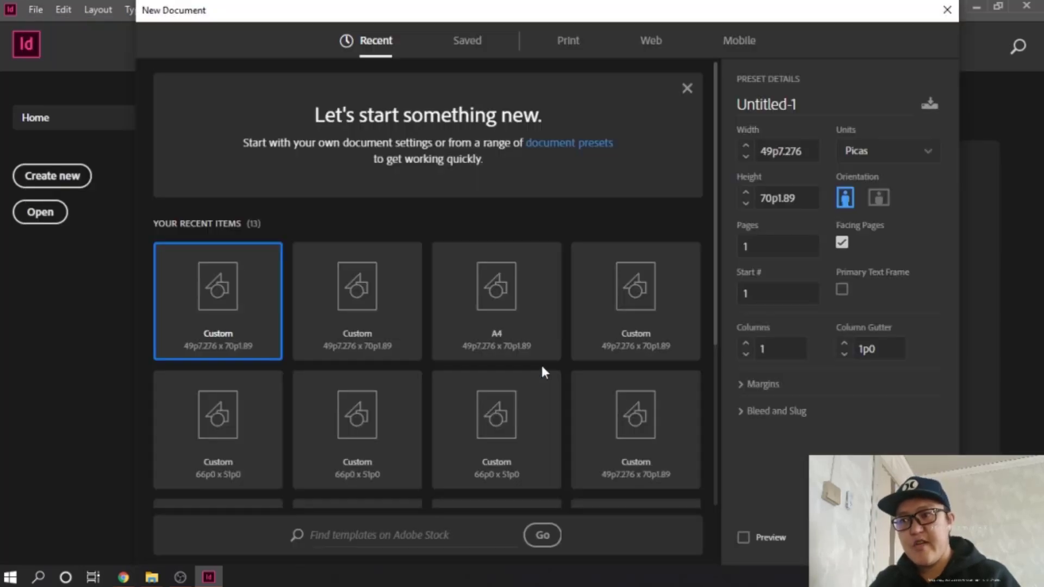
Look through the recent document sizes and the blank print and web presets.
scroll(542, 367, down, 4)
scroll(543, 368, up, 4)
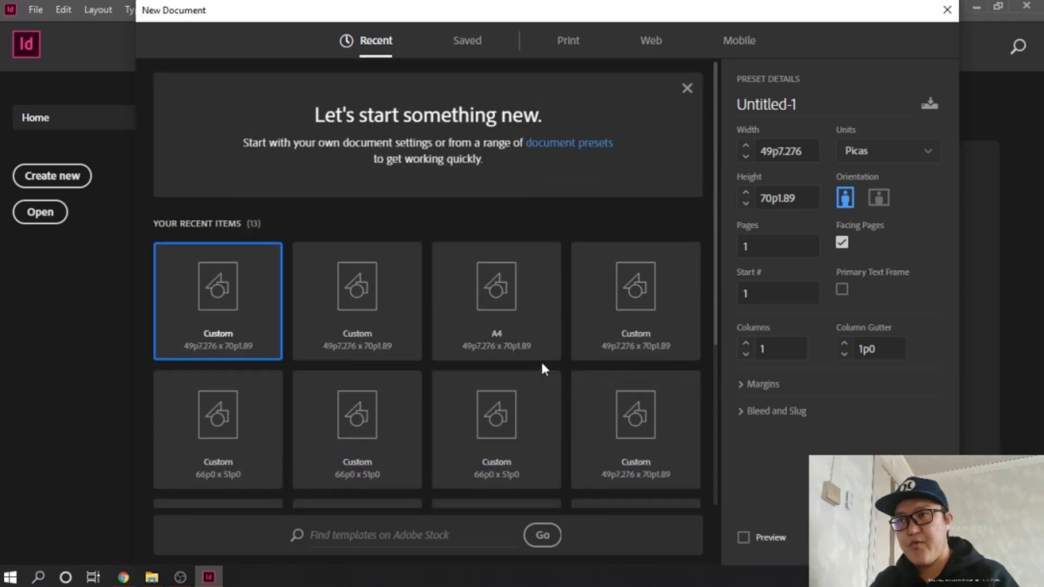
click(567, 48)
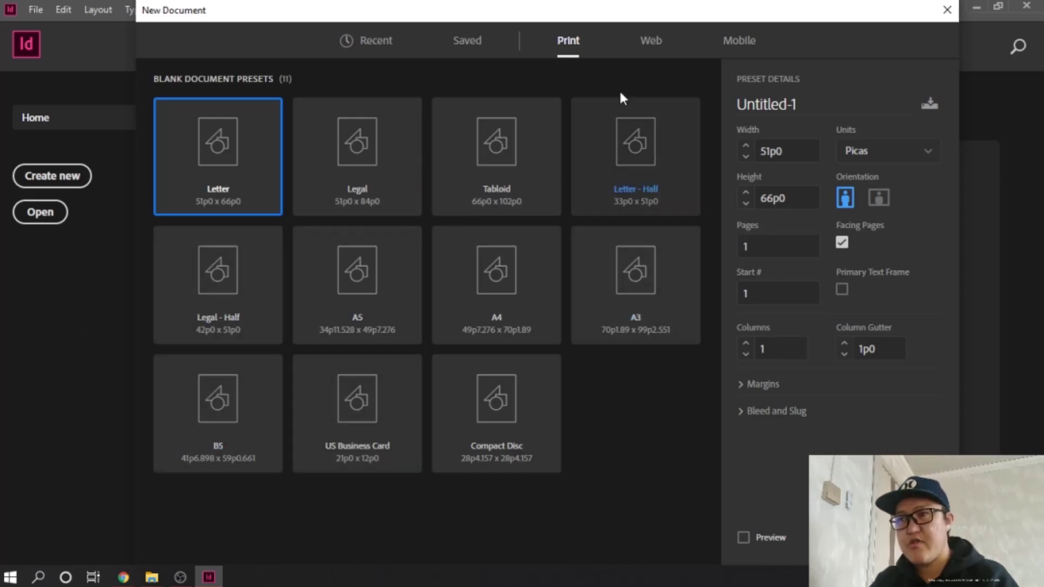
click(657, 47)
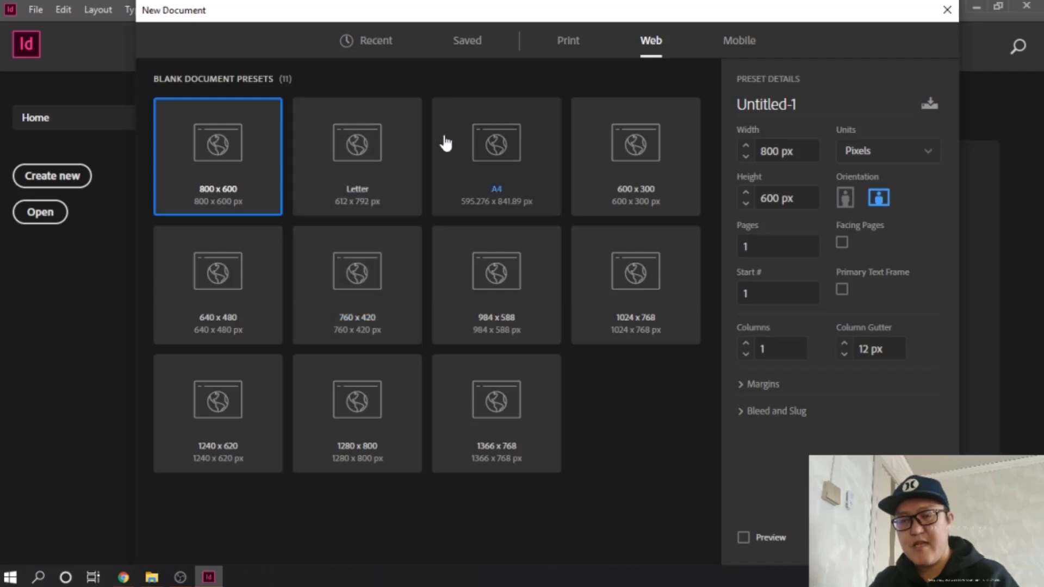
Examine the blank mobile presets for the available phone and tablet page sizes.
click(737, 44)
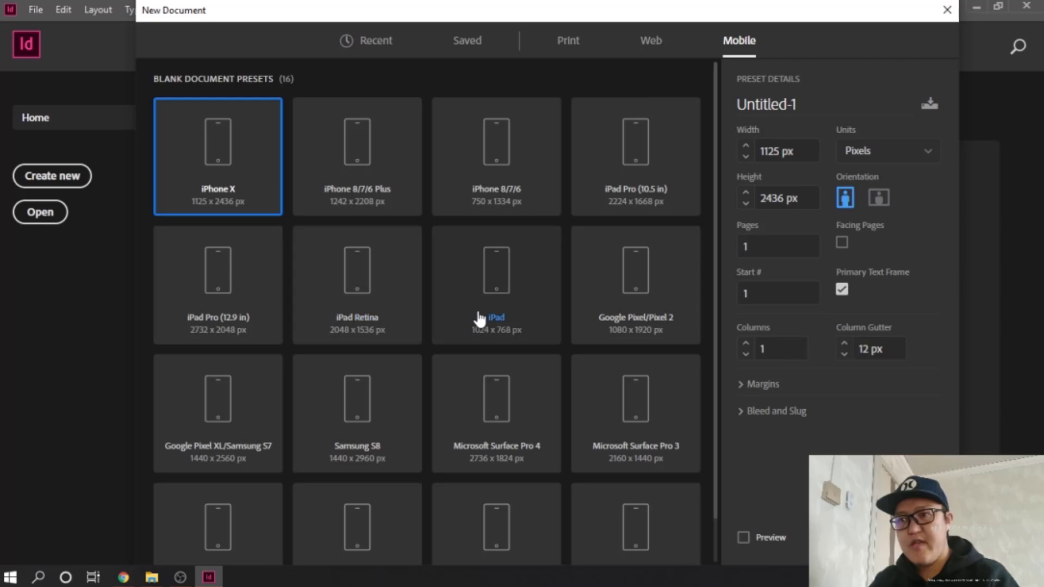
scroll(478, 318, down, 2)
scroll(479, 318, up, 2)
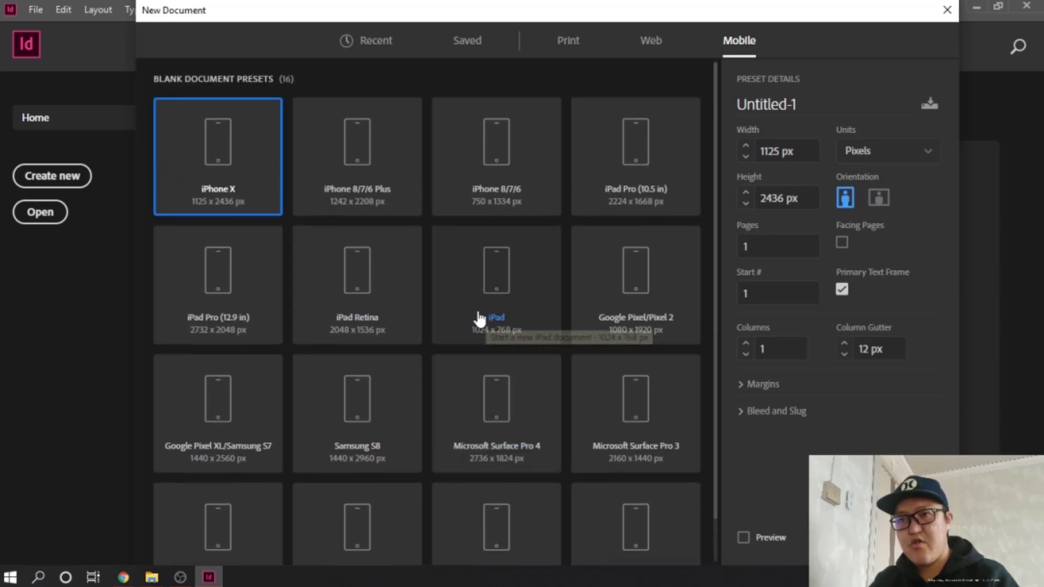
scroll(478, 319, down, 2)
scroll(479, 320, up, 2)
scroll(326, 308, down, 2)
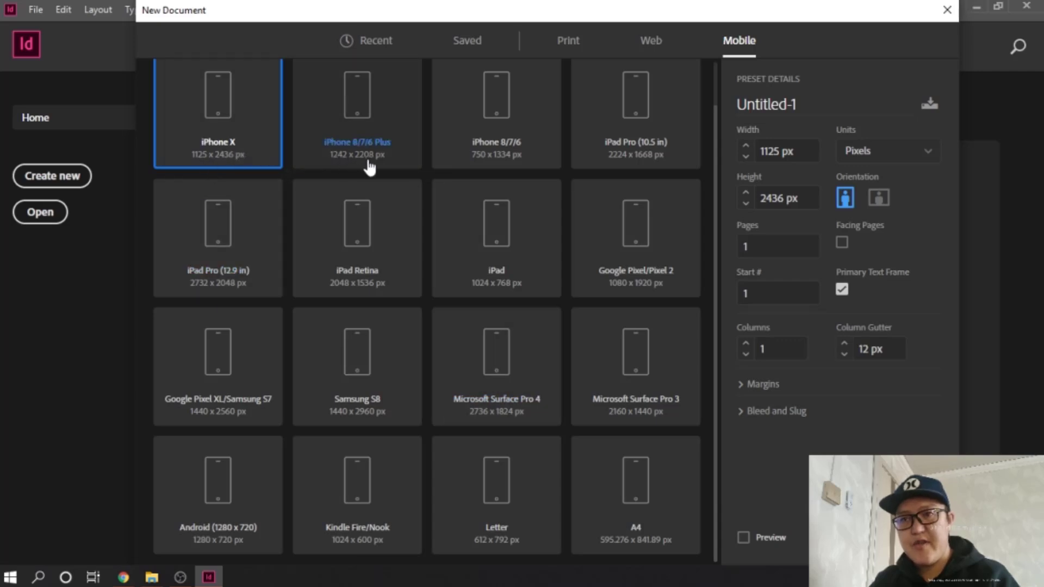
scroll(372, 161, up, 1)
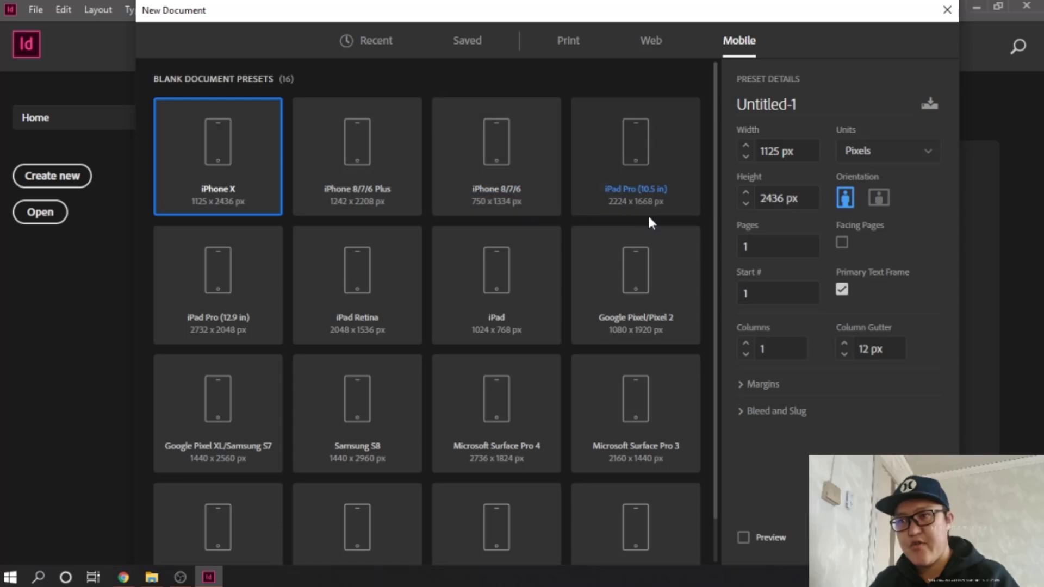
scroll(310, 352, down, 1)
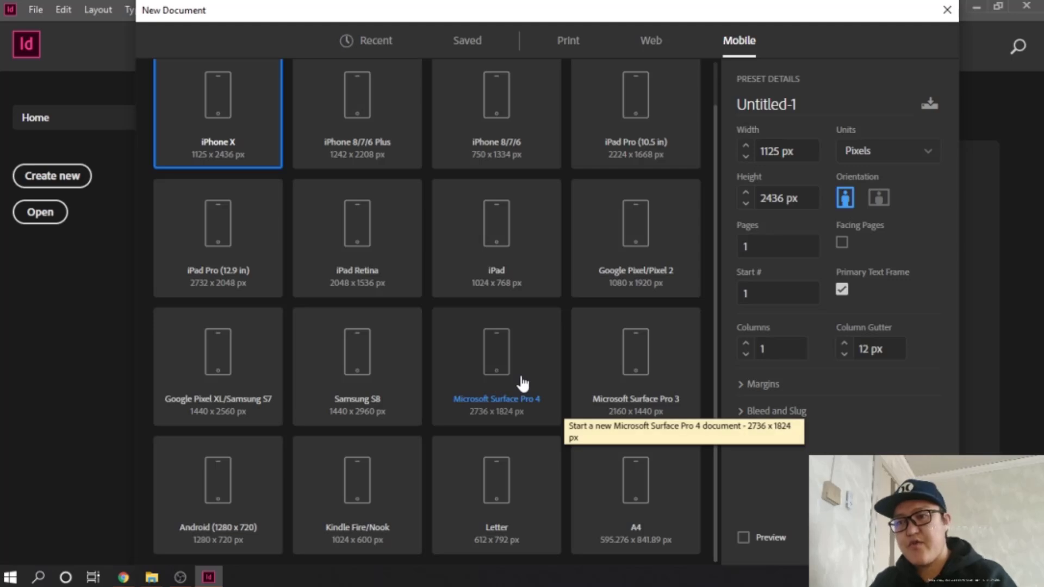
scroll(508, 381, up, 1)
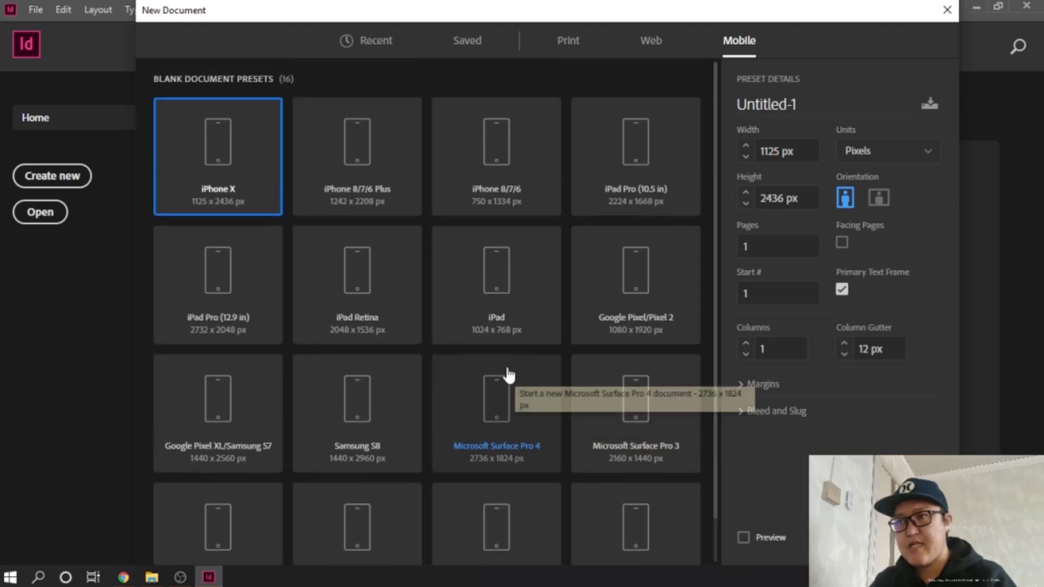
scroll(508, 375, down, 1)
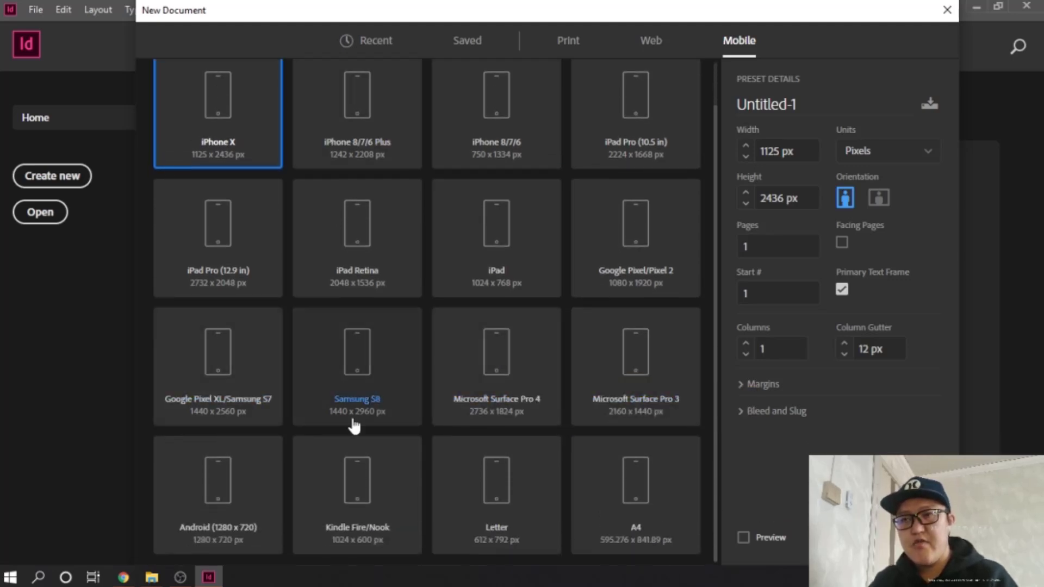
scroll(496, 272, up, 1)
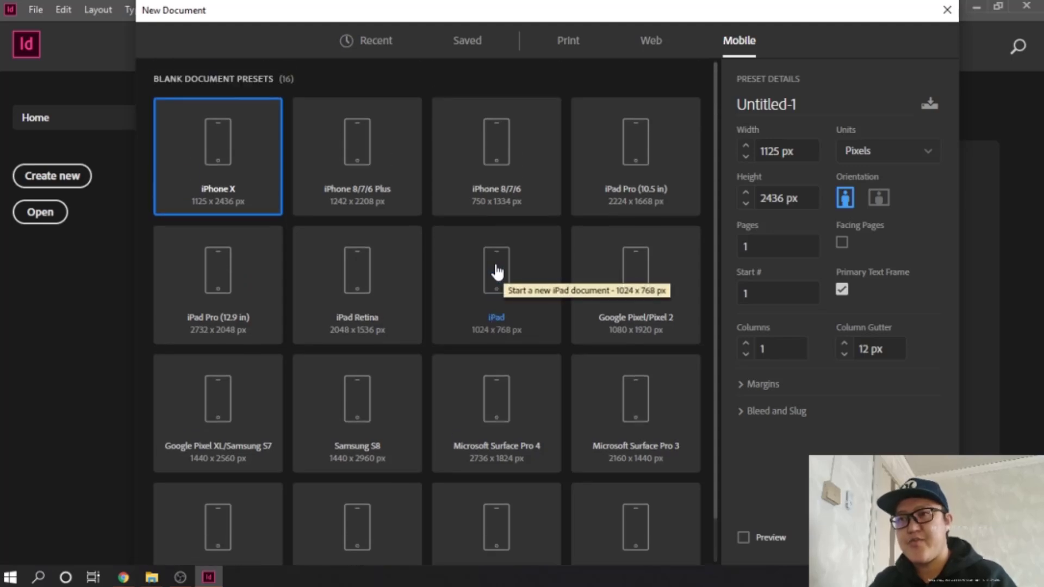
Choose the A4 print preset for the new document and keep Picas as its units.
click(567, 47)
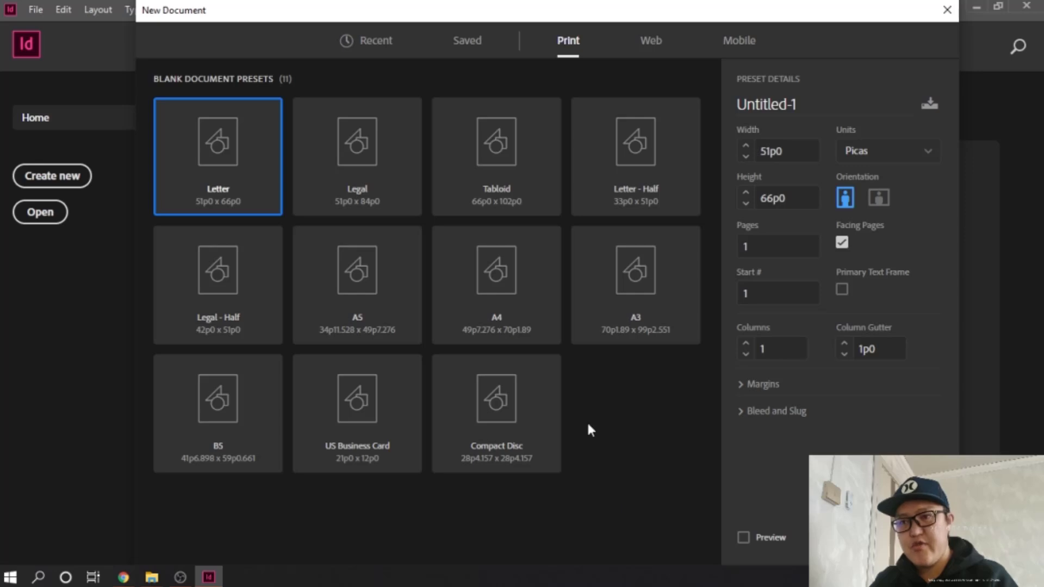
click(504, 296)
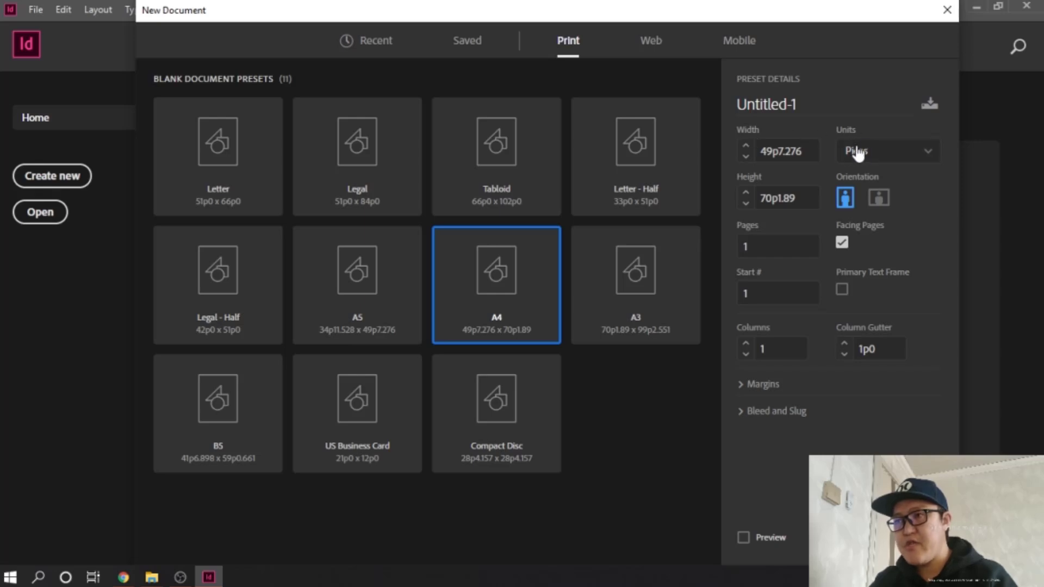
click(866, 154)
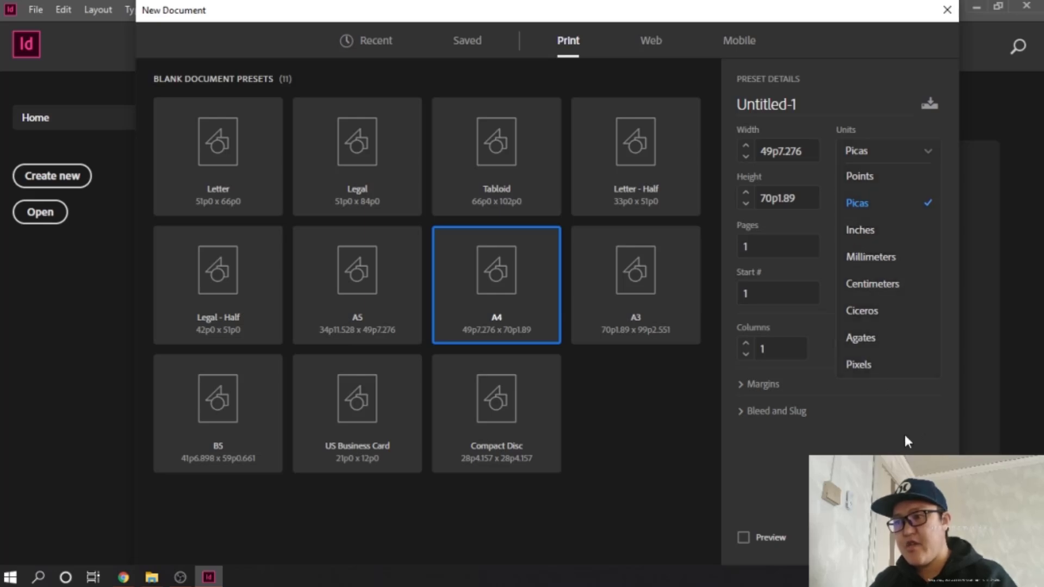
click(925, 203)
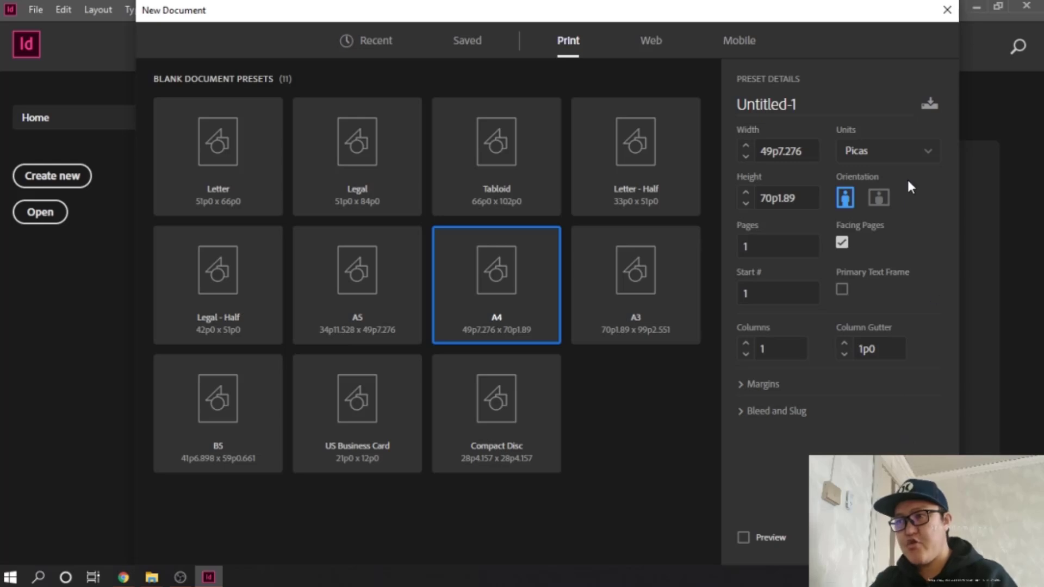
Change the new document's units to Millimeters and review its width, height, page count and start number.
click(912, 162)
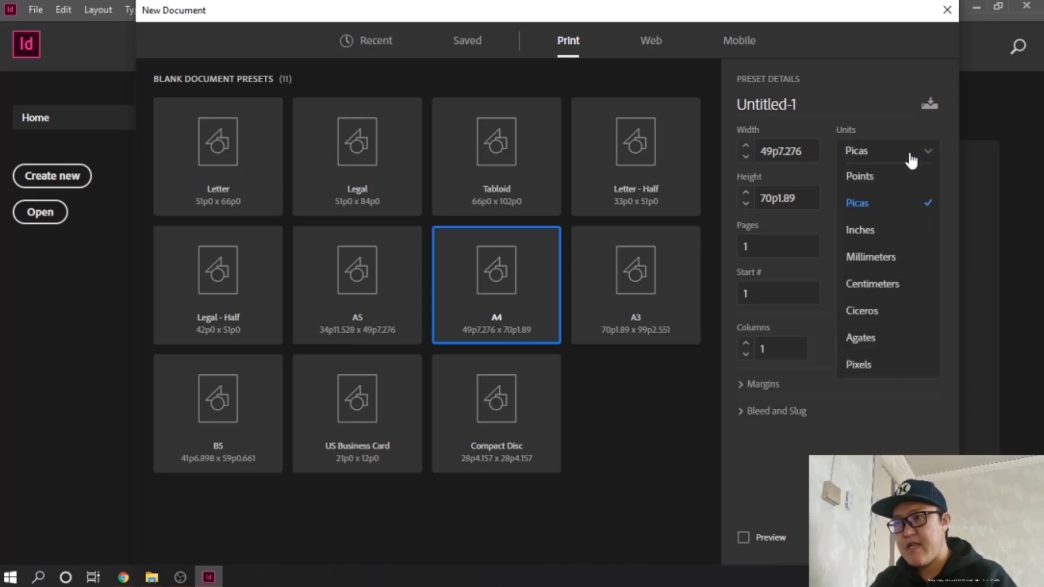
click(888, 265)
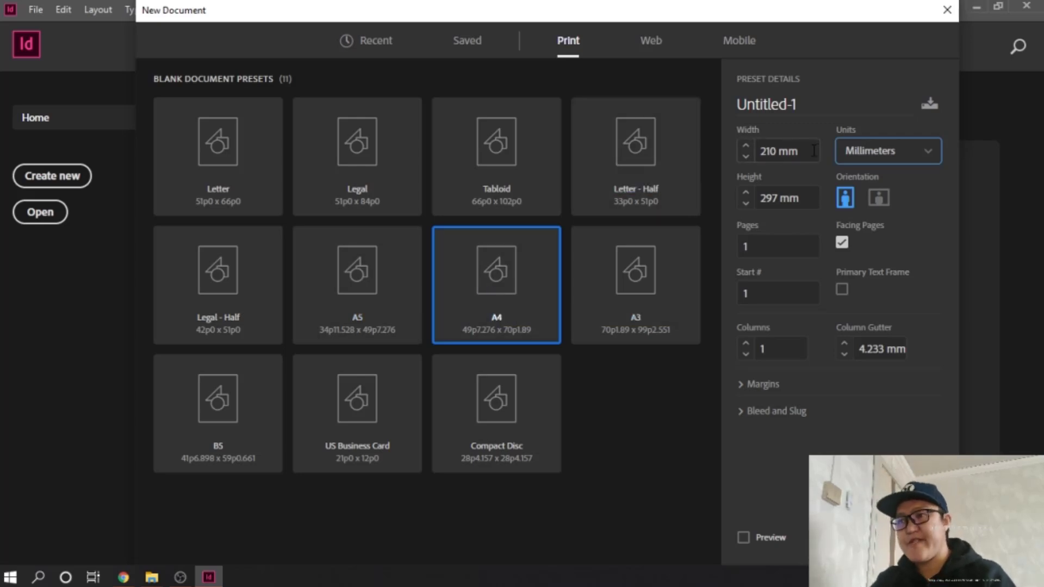
drag(806, 201, 757, 199)
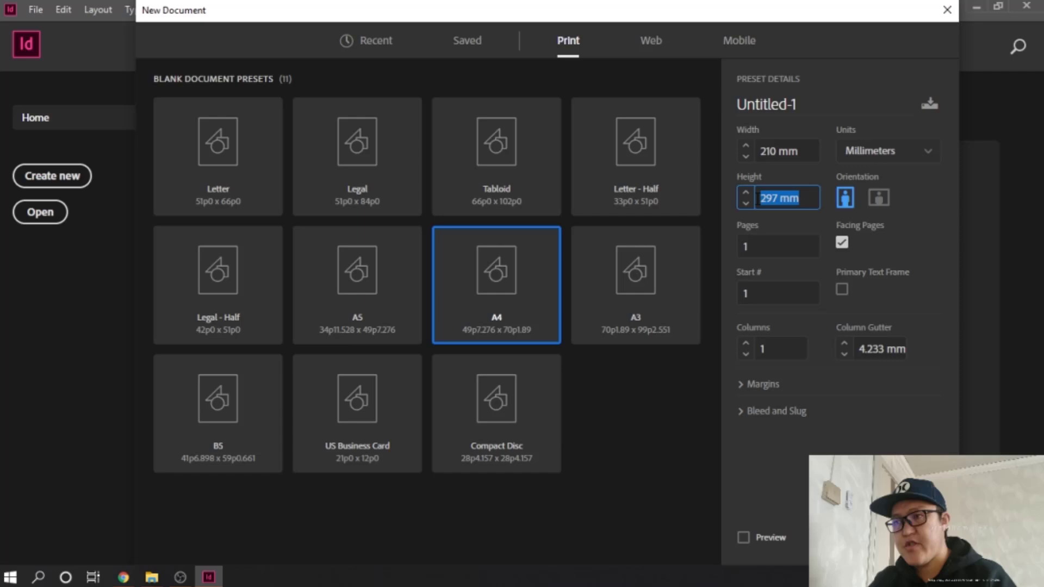
click(811, 151)
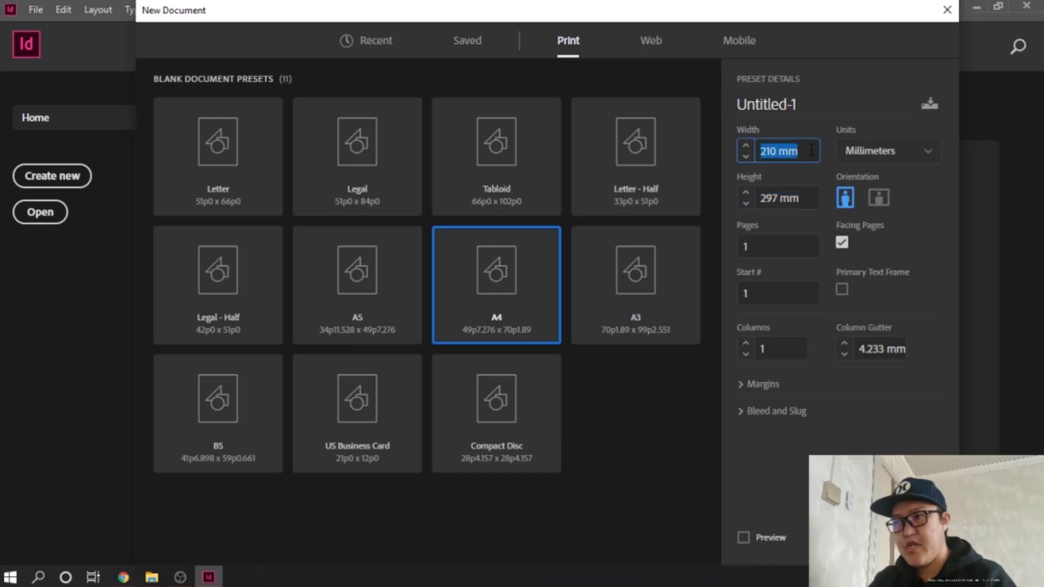
click(903, 222)
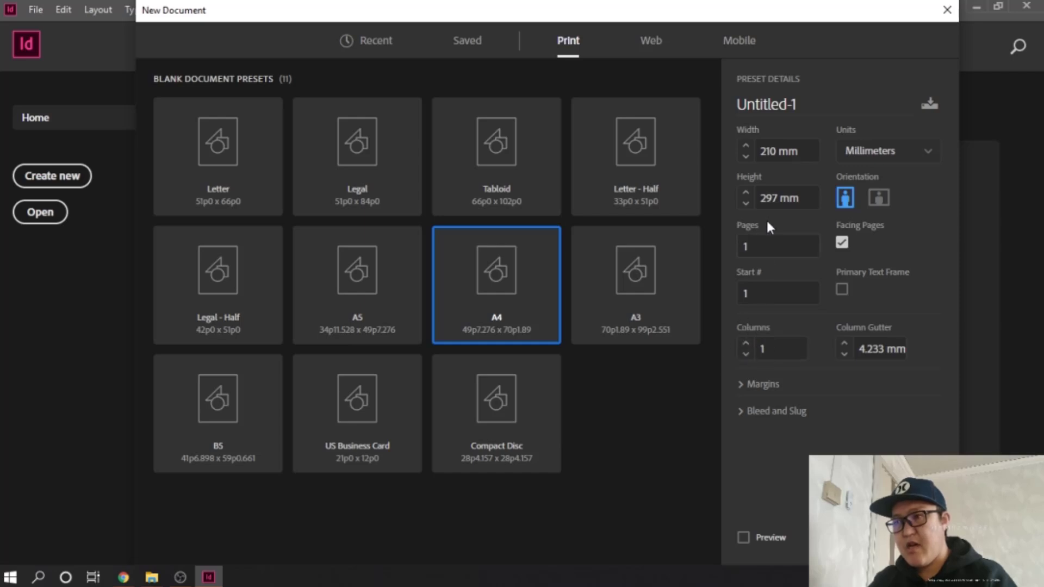
click(763, 244)
click(796, 246)
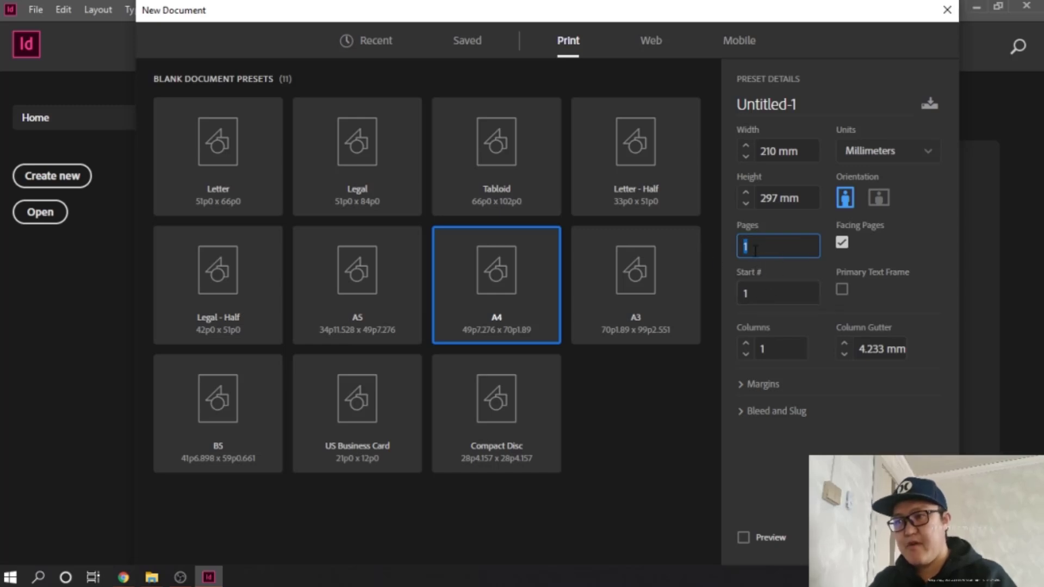
click(757, 296)
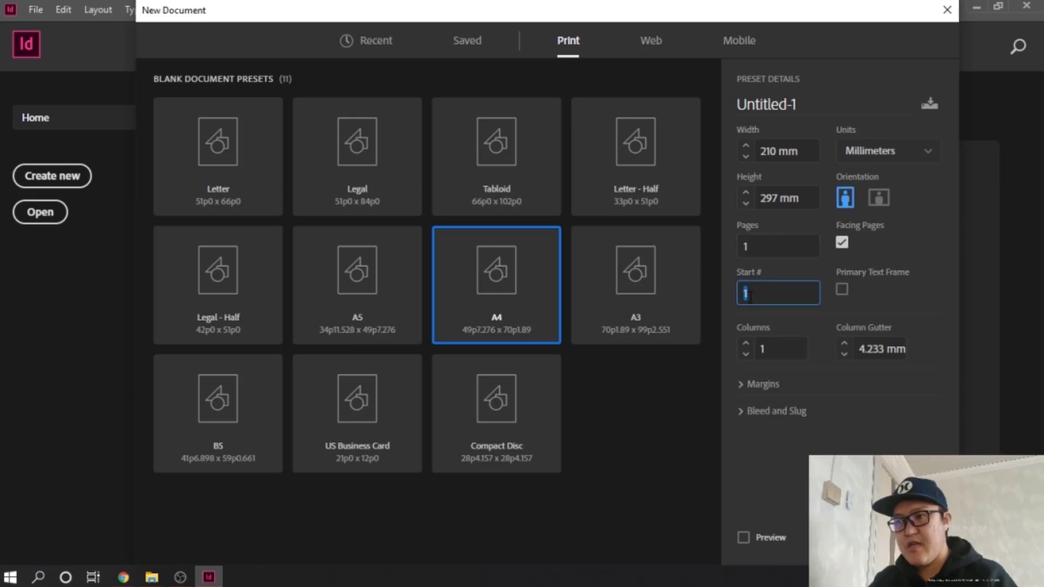
click(783, 287)
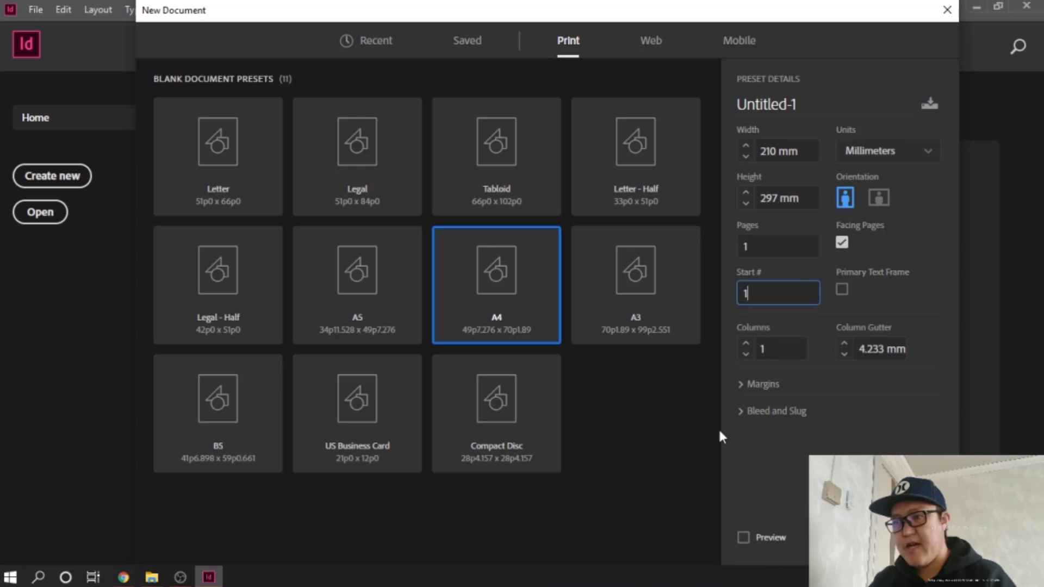
Expand the margin settings and the bleed and slug settings of the A4 document and look through them.
click(742, 384)
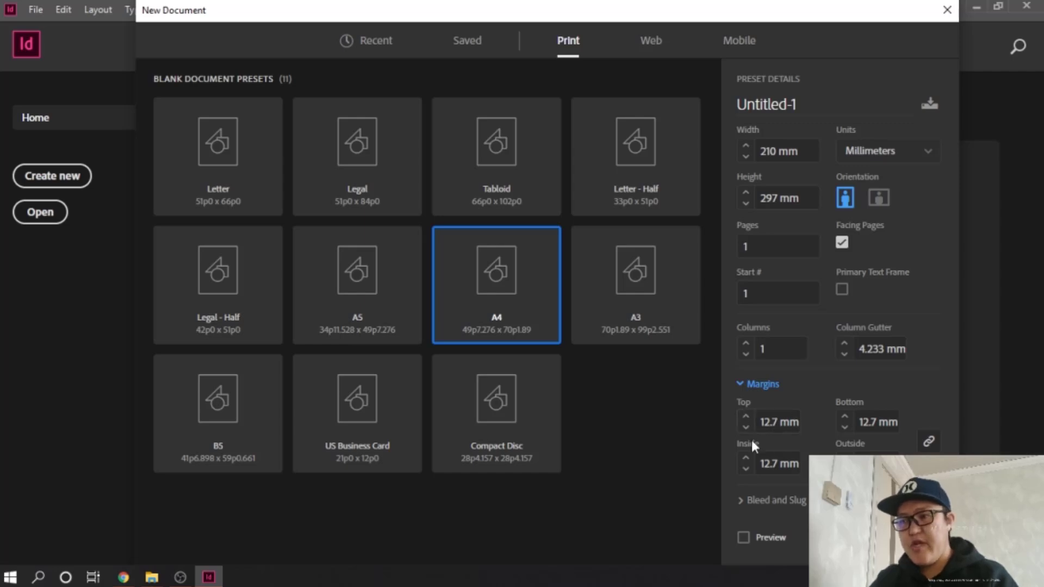
click(741, 500)
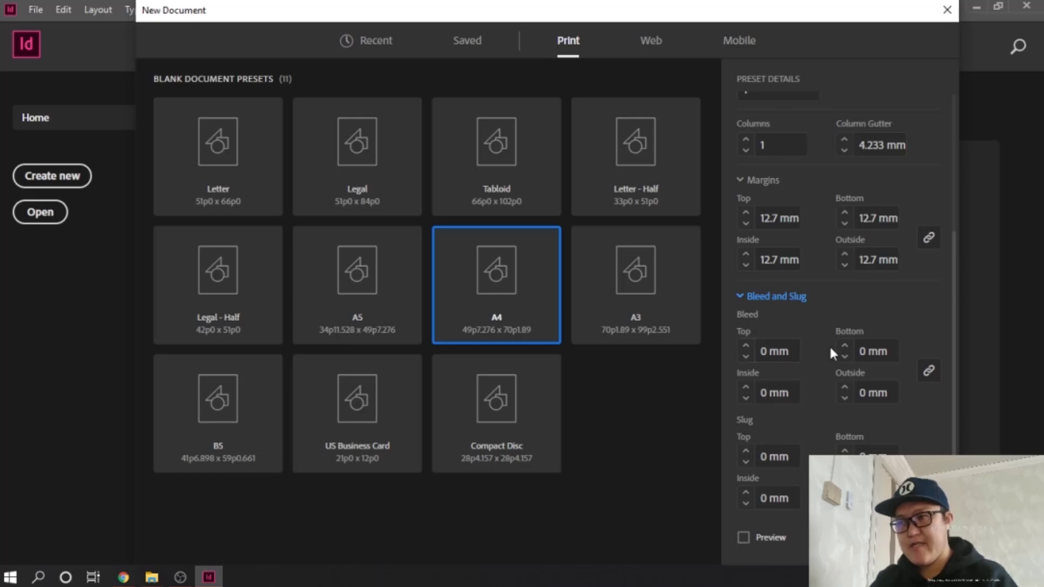
scroll(832, 353, up, 4)
scroll(842, 352, down, 5)
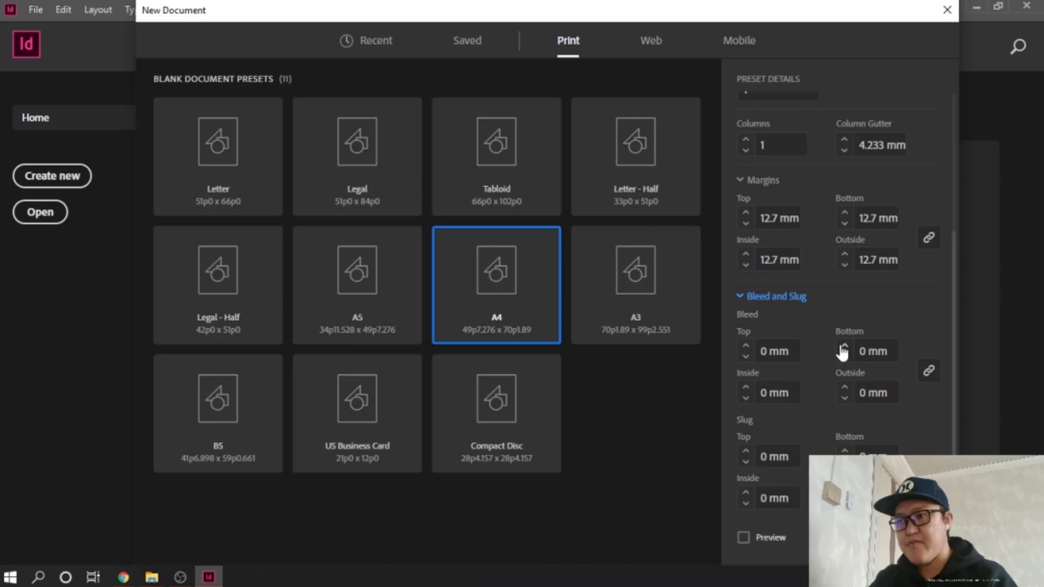
scroll(760, 351, up, 4)
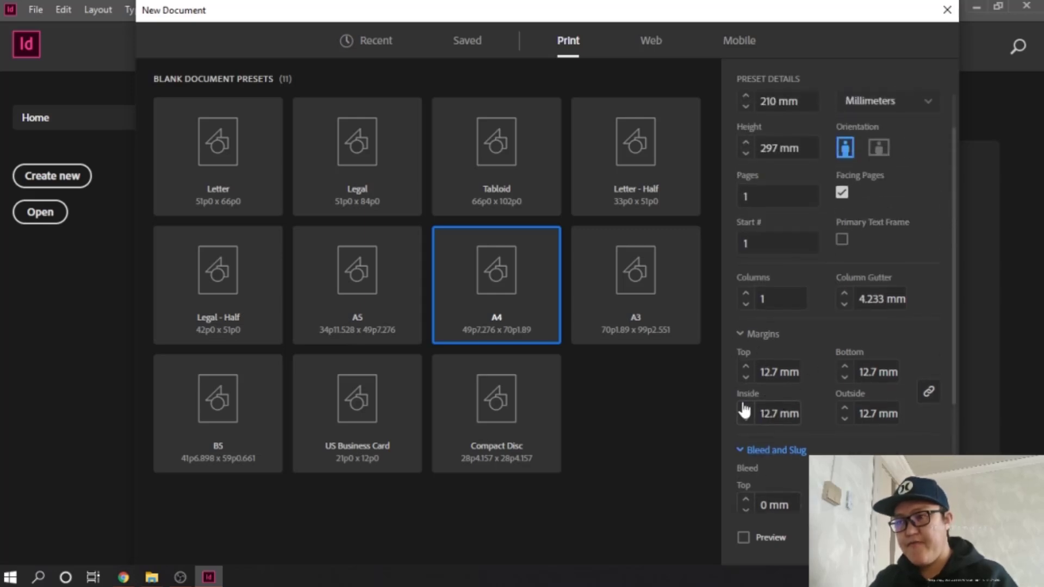
Turn off facing pages for the A4 document and check the margin and bleed settings.
click(843, 193)
click(842, 193)
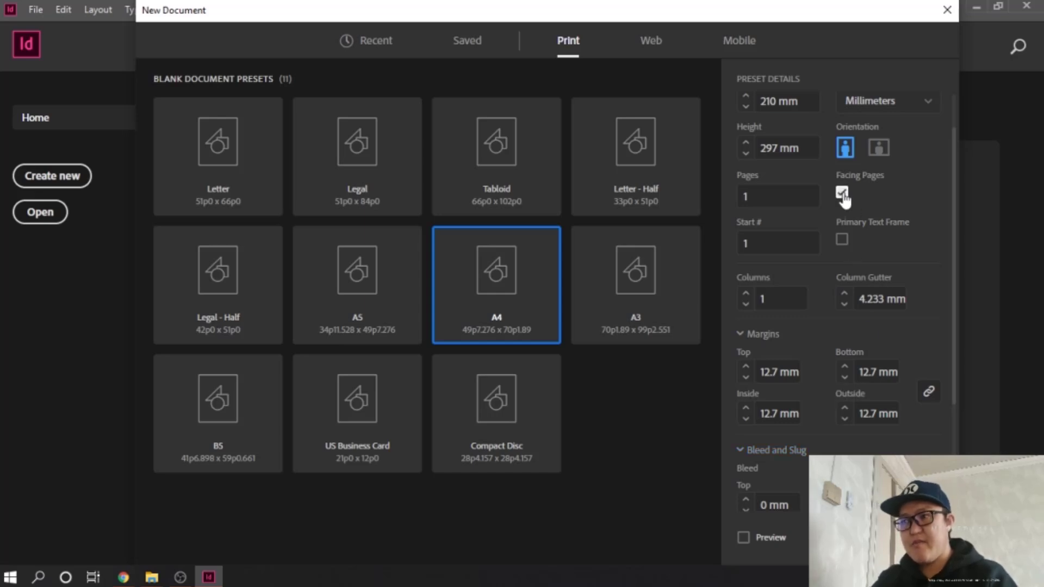
click(842, 193)
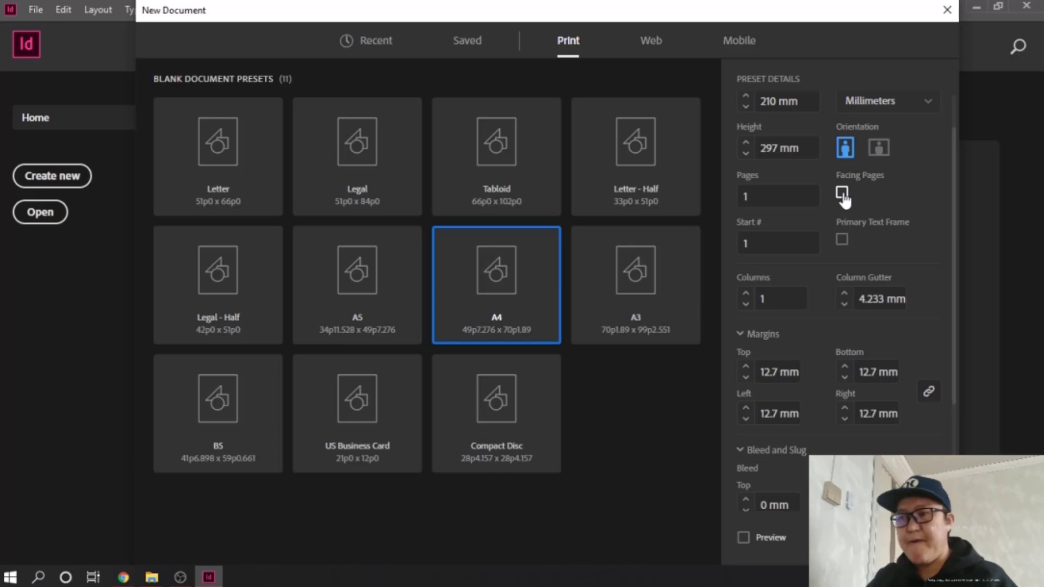
scroll(831, 312, down, 3)
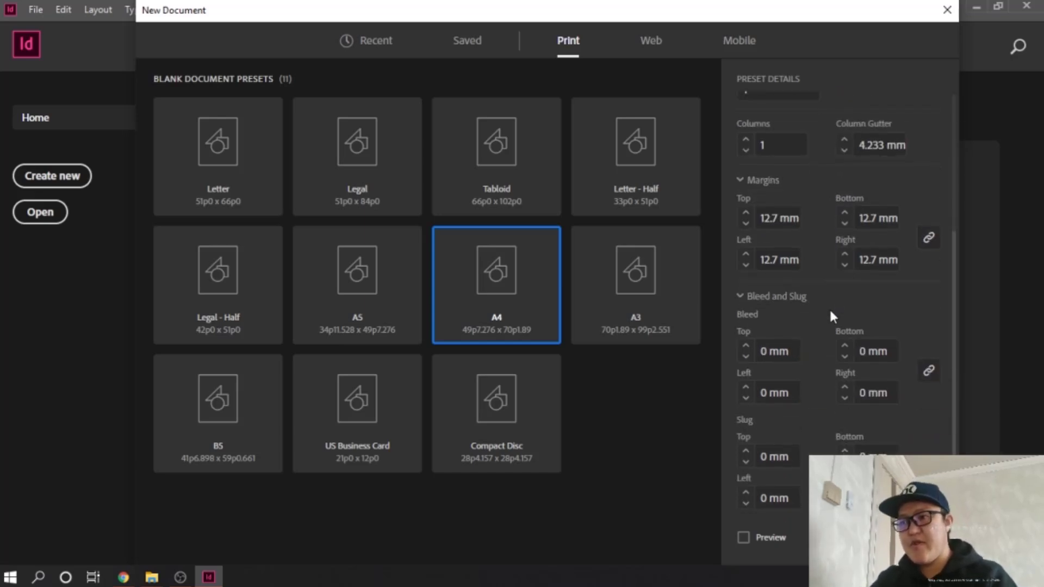
scroll(830, 313, up, 4)
scroll(831, 313, down, 3)
scroll(830, 312, up, 4)
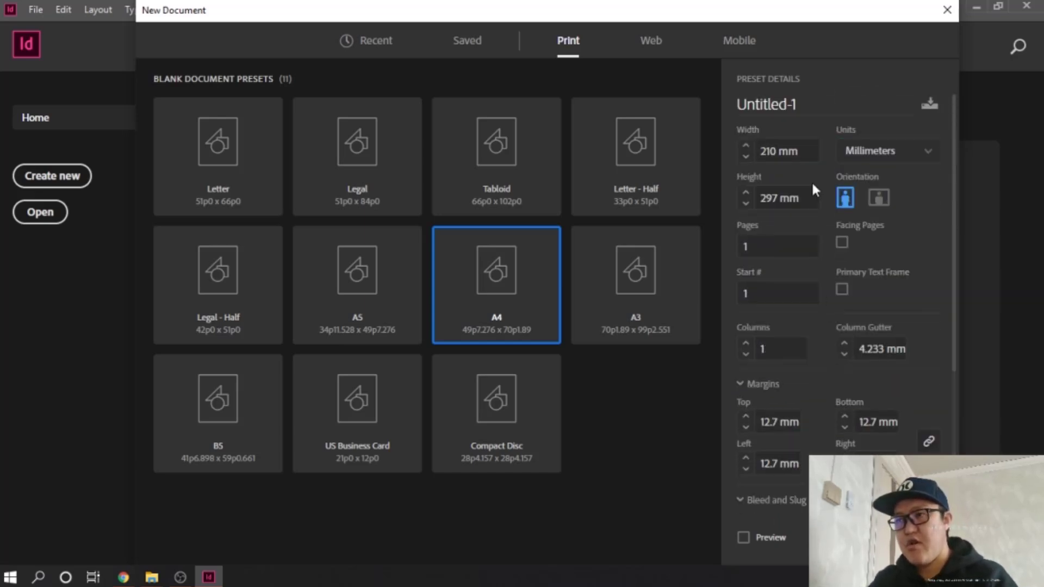
Name the new document "Test 1".
click(813, 107)
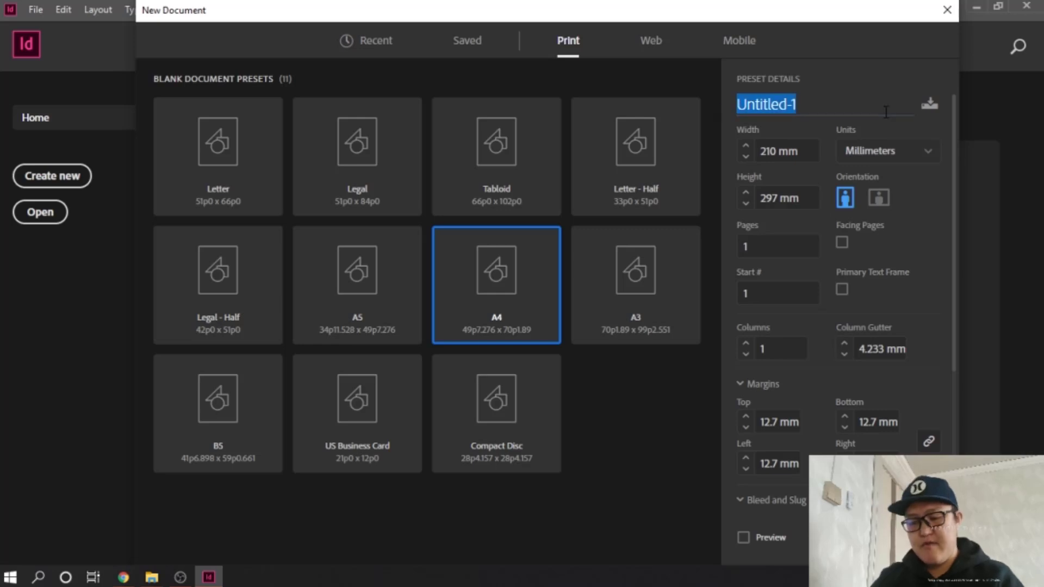
key(BackSpace)
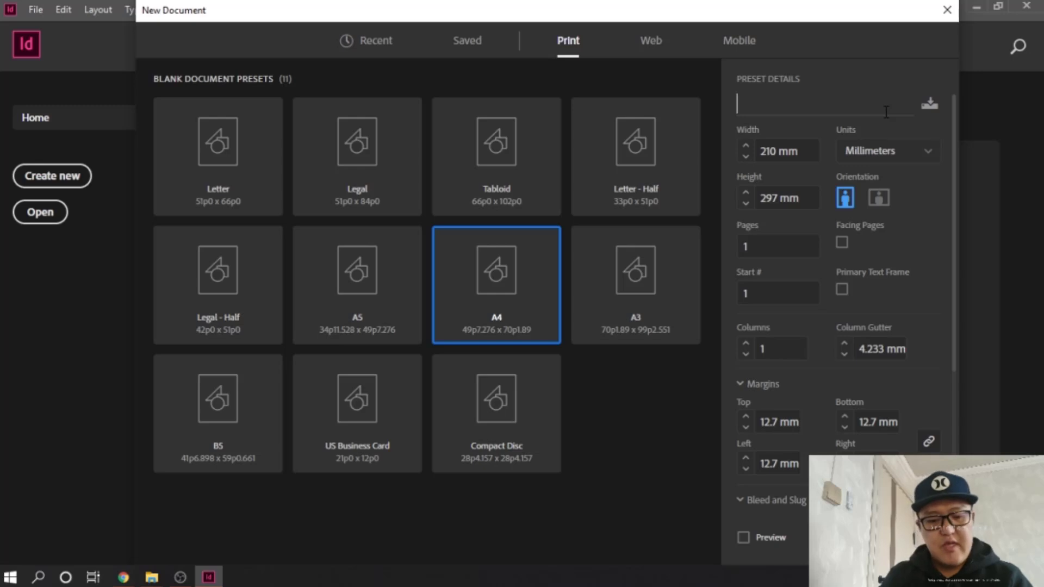
text(Test)
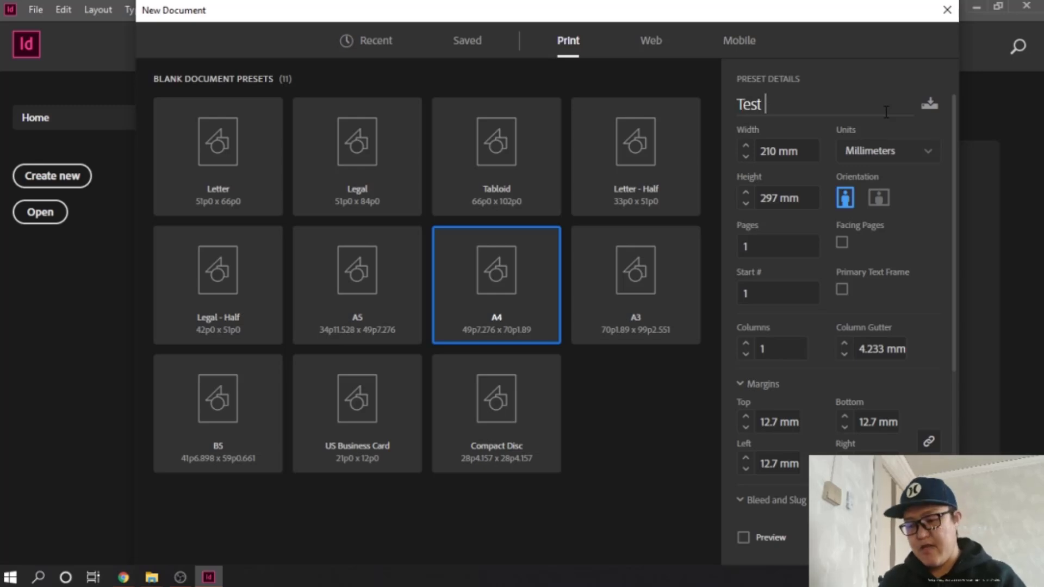
text( 1)
Set the document to 2 columns and create it.
scroll(868, 252, down, 4)
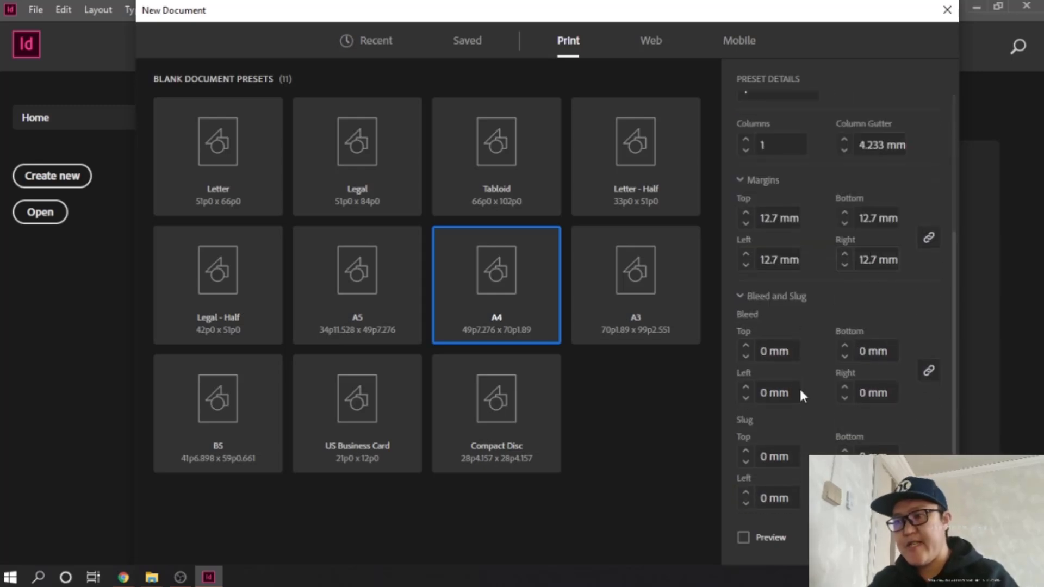
scroll(794, 322, up, 4)
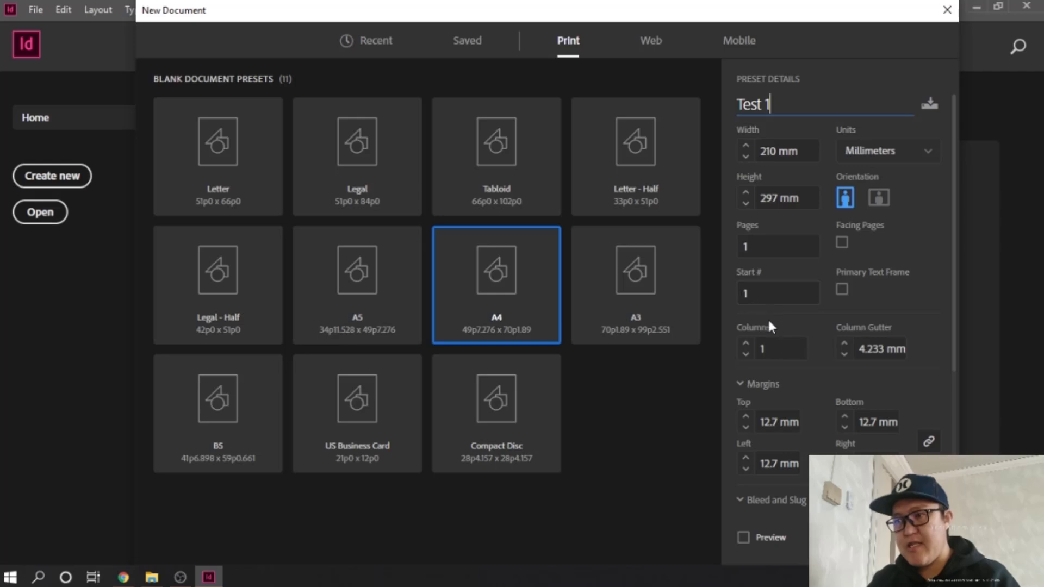
scroll(771, 341, down, 3)
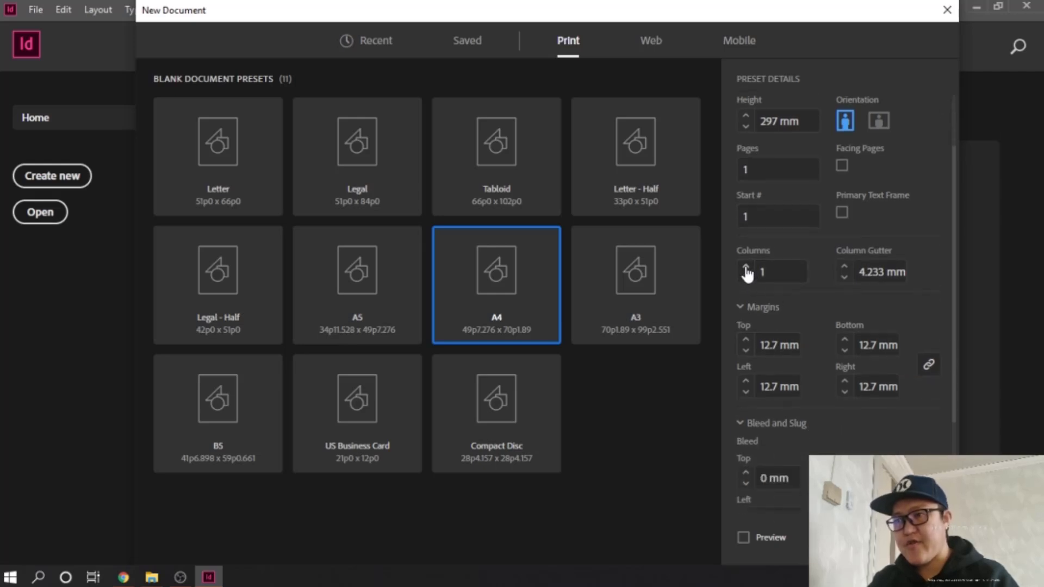
click(745, 267)
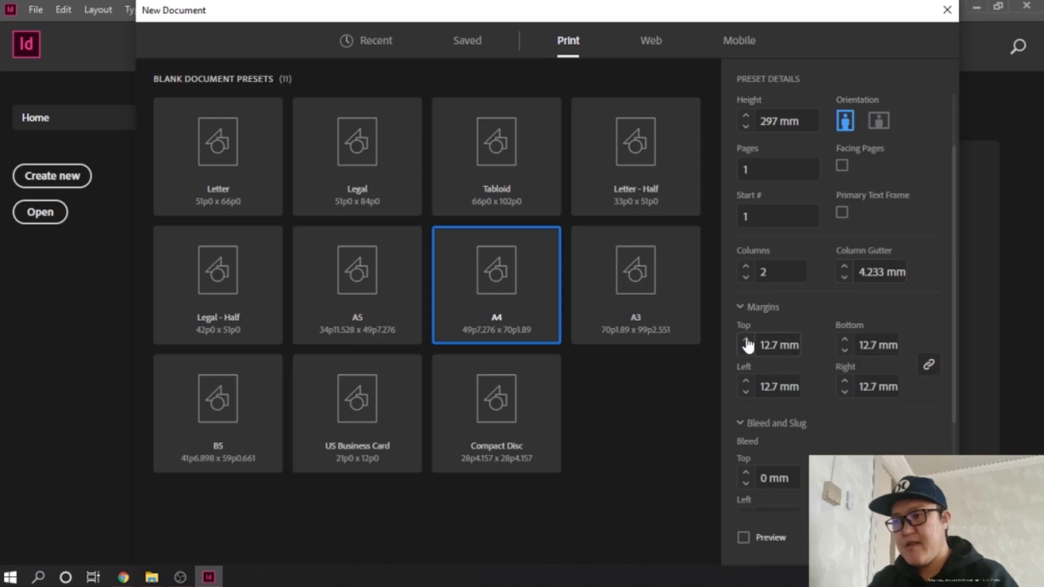
scroll(812, 365, down, 3)
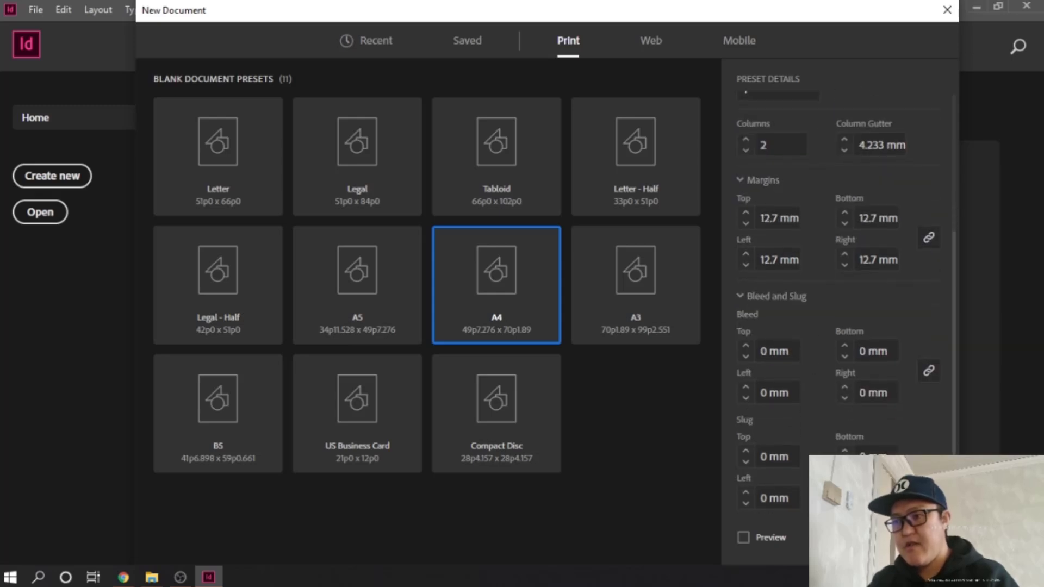
key(Return)
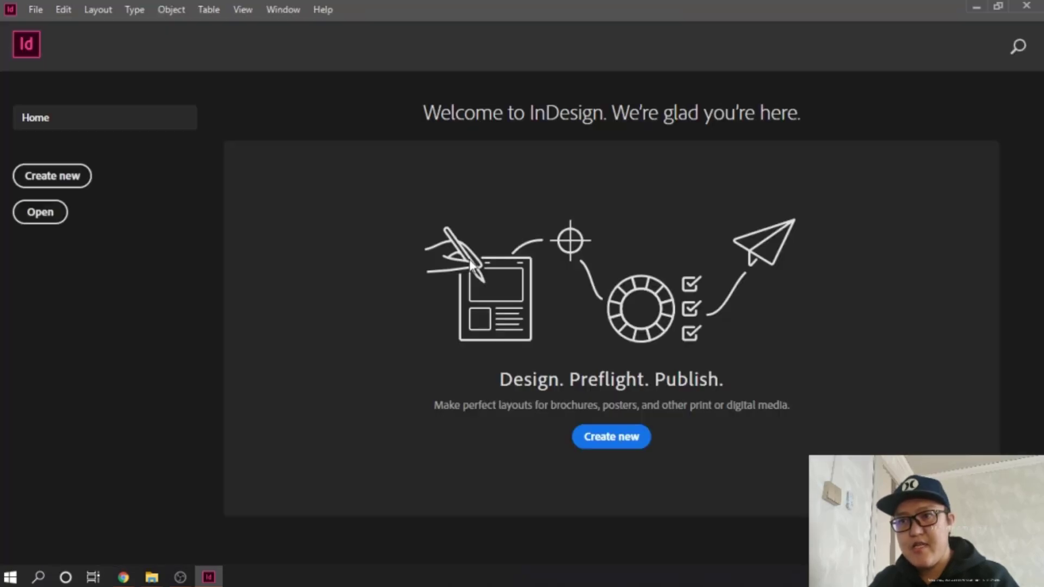
Start another new document, set its units to Millimeters and name it "Test 2".
key(ctrl+n)
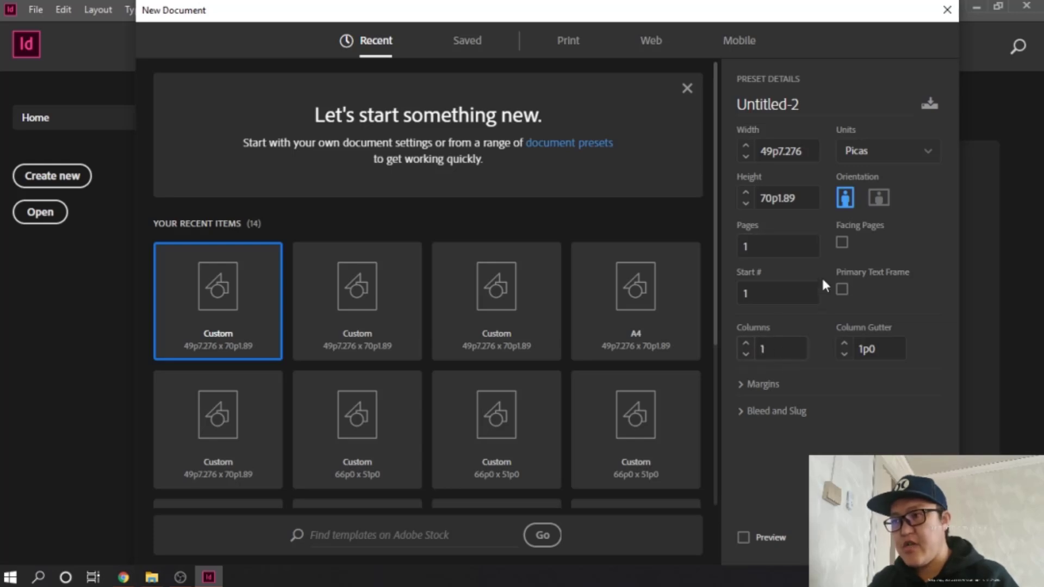
click(741, 385)
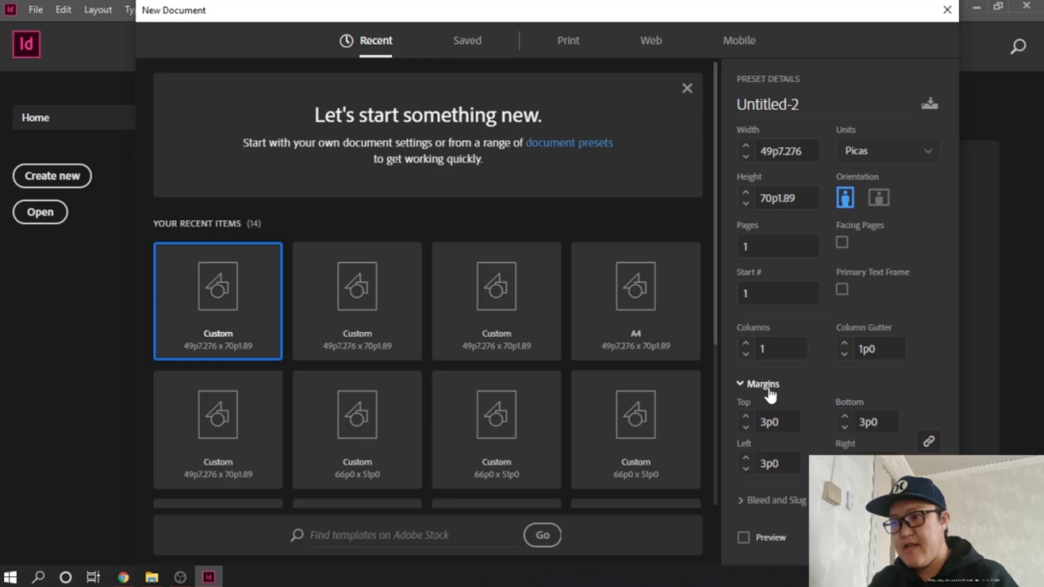
click(888, 153)
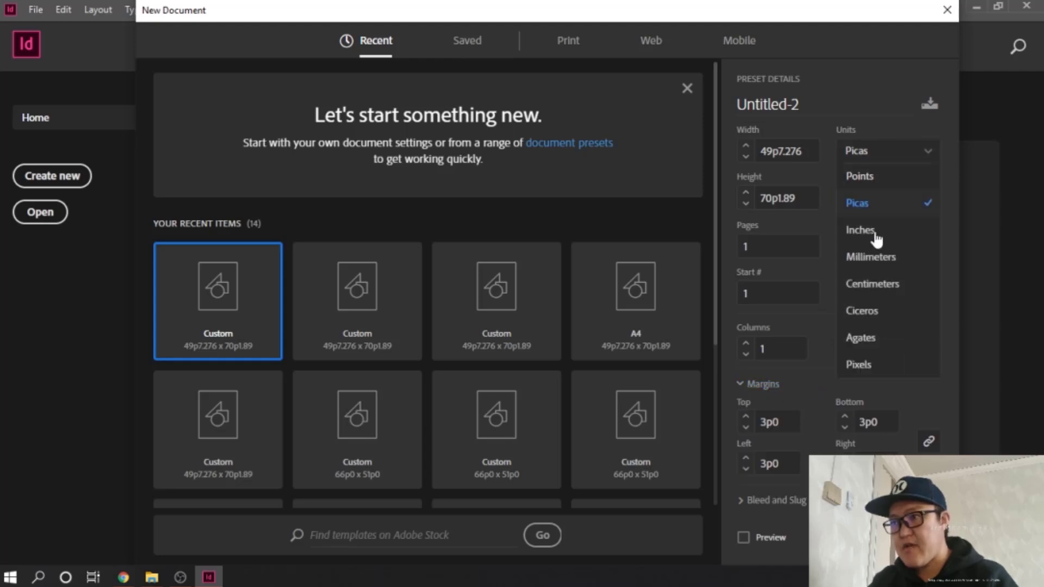
click(886, 261)
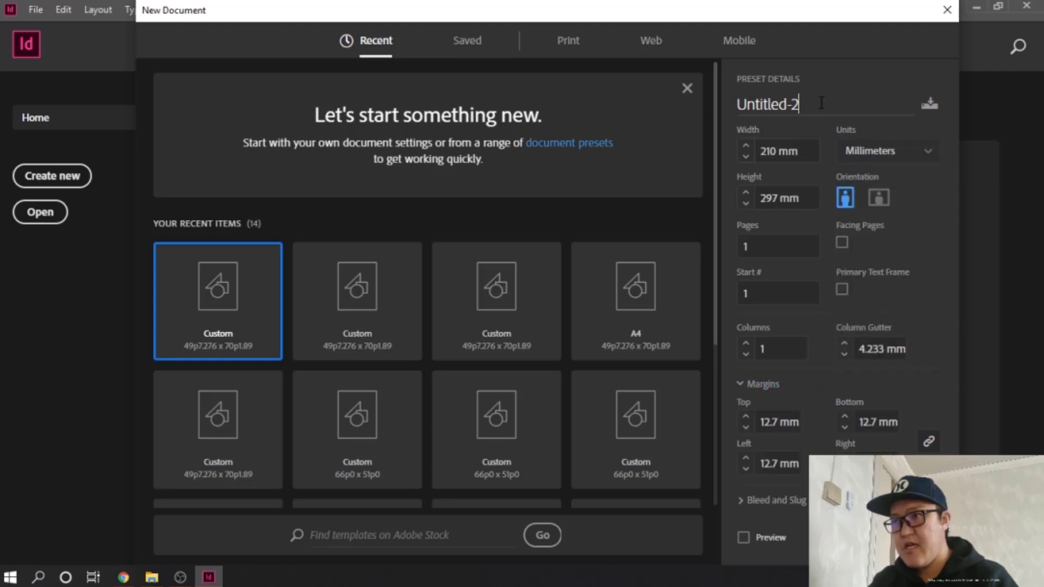
drag(821, 106, 707, 99)
text(Test 2)
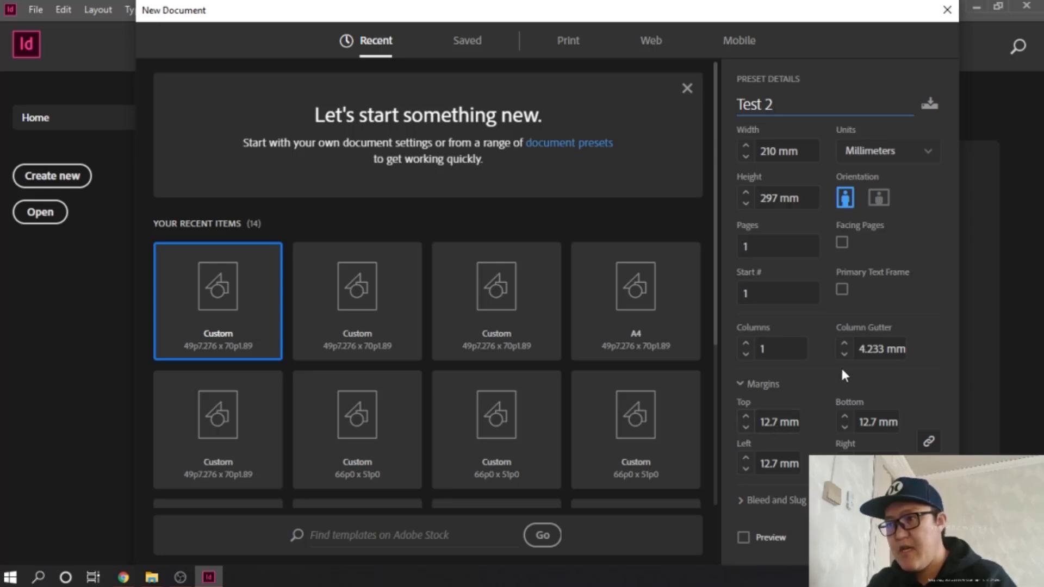
Set a 3 mm bleed on all four sides of the Test 2 document and create it.
click(742, 500)
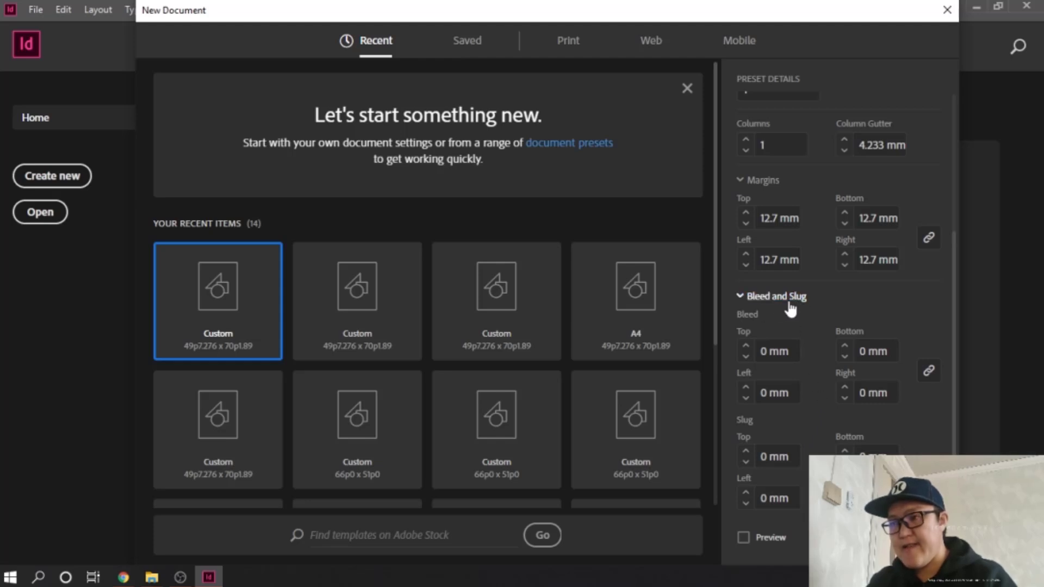
double_click(769, 351)
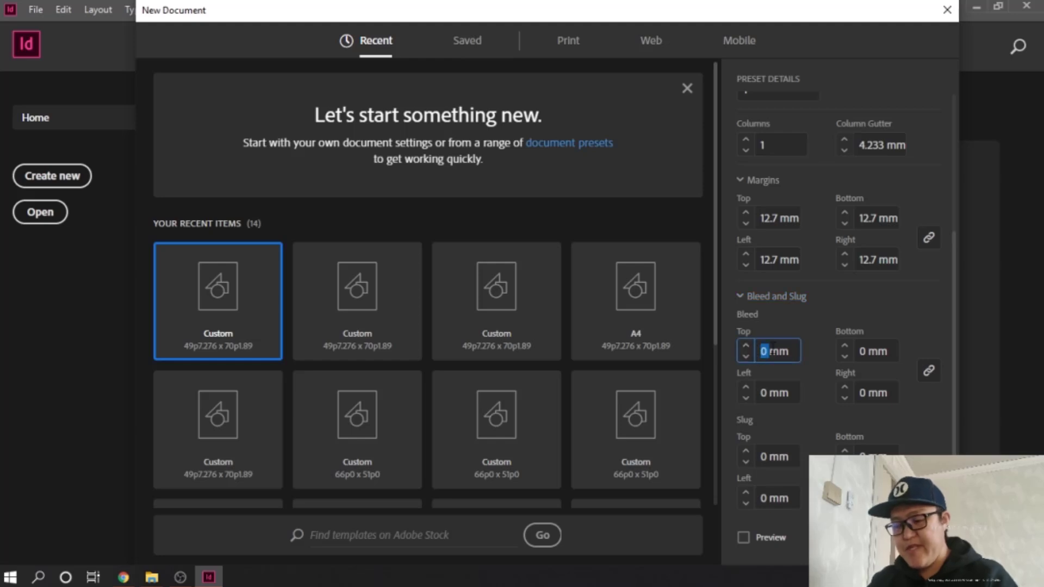
text(3)
click(814, 380)
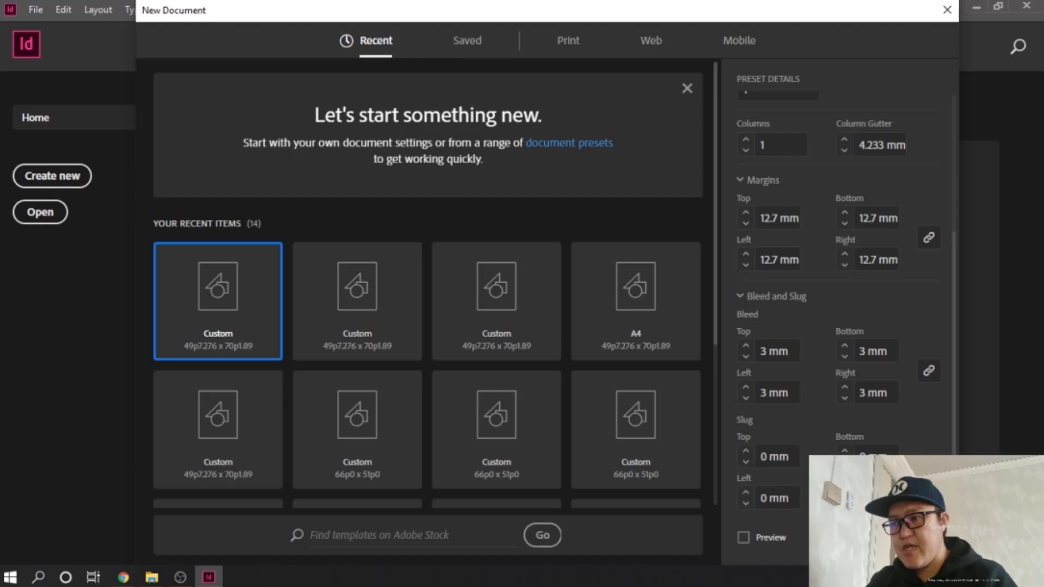
key(Return)
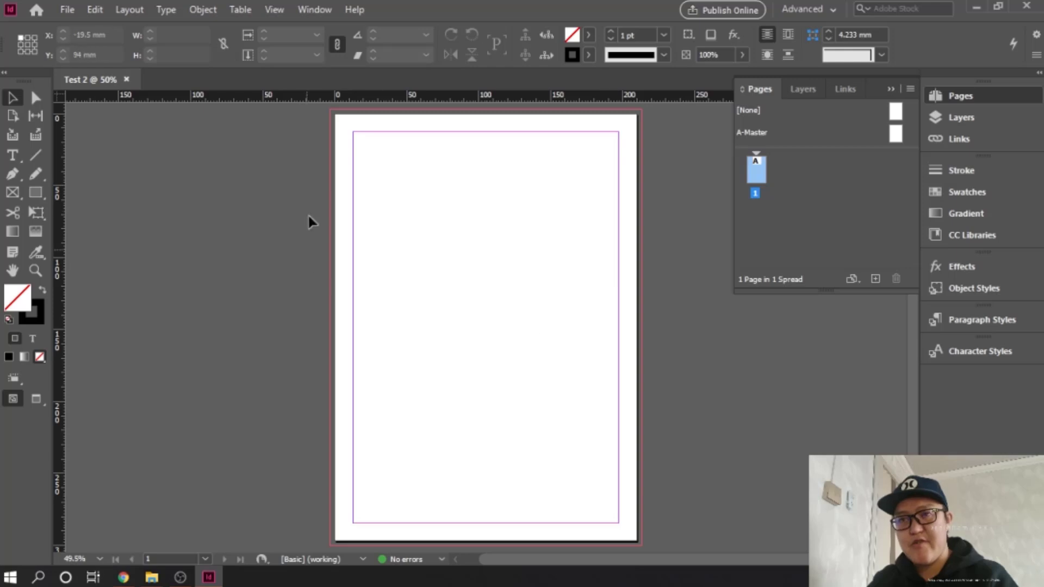
click(65, 9)
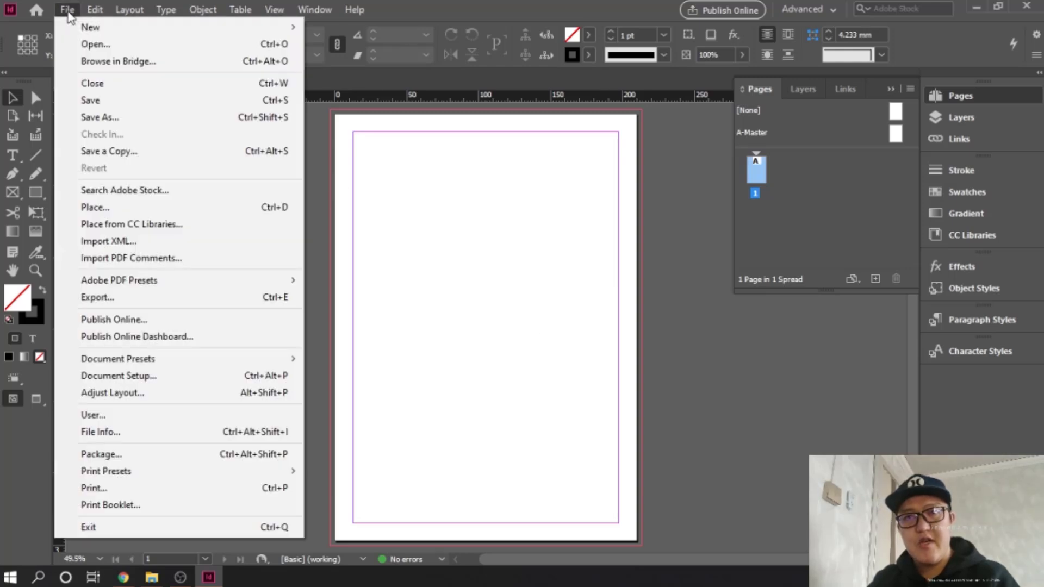
click(380, 234)
click(65, 10)
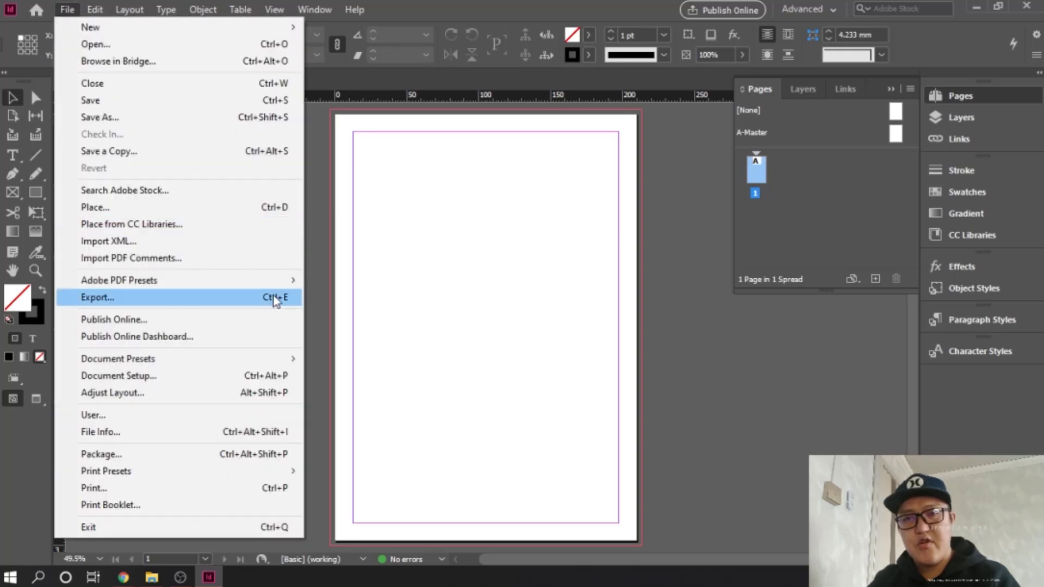
click(305, 281)
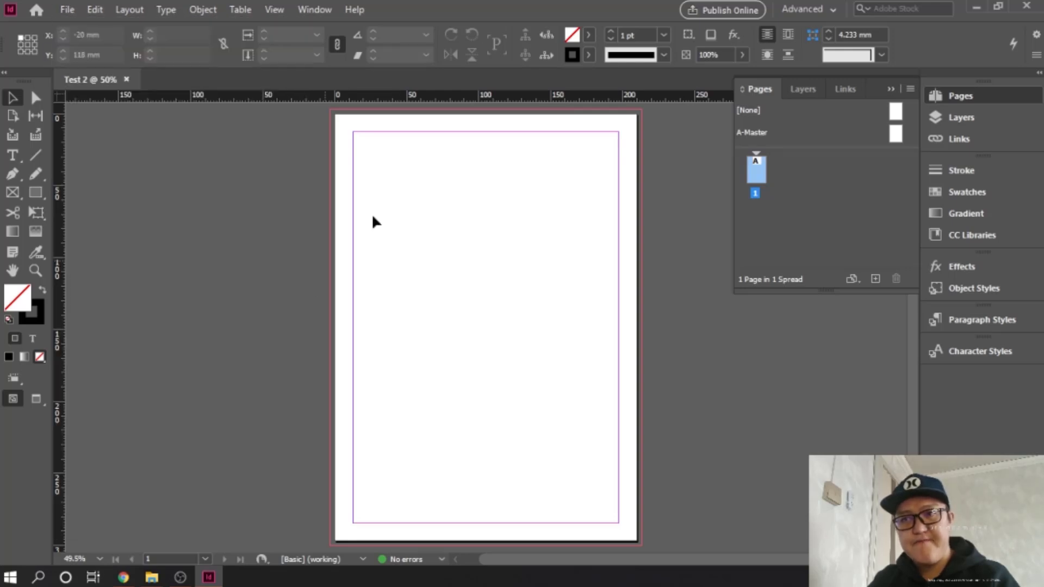
click(68, 9)
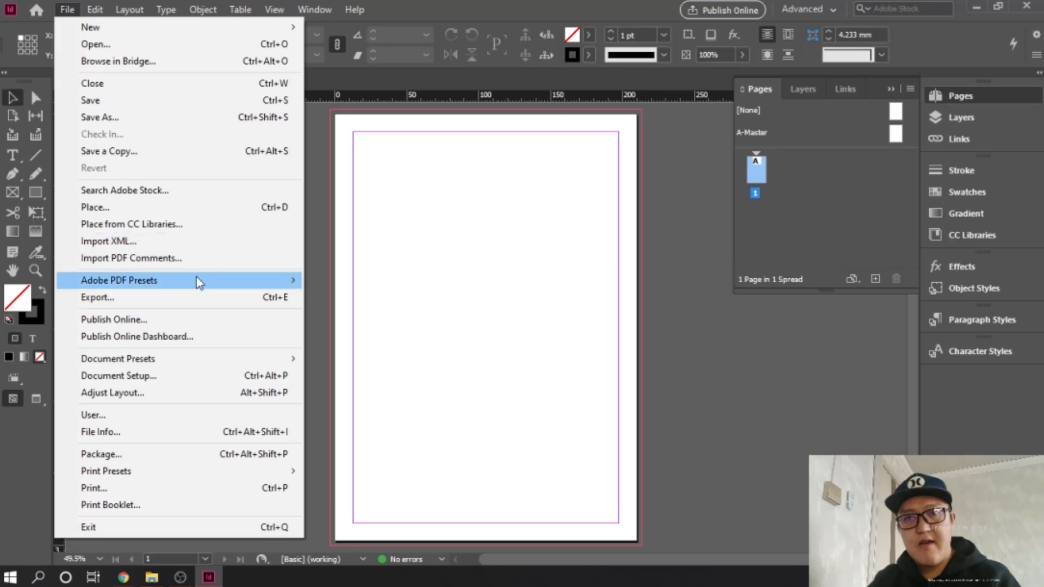
click(447, 263)
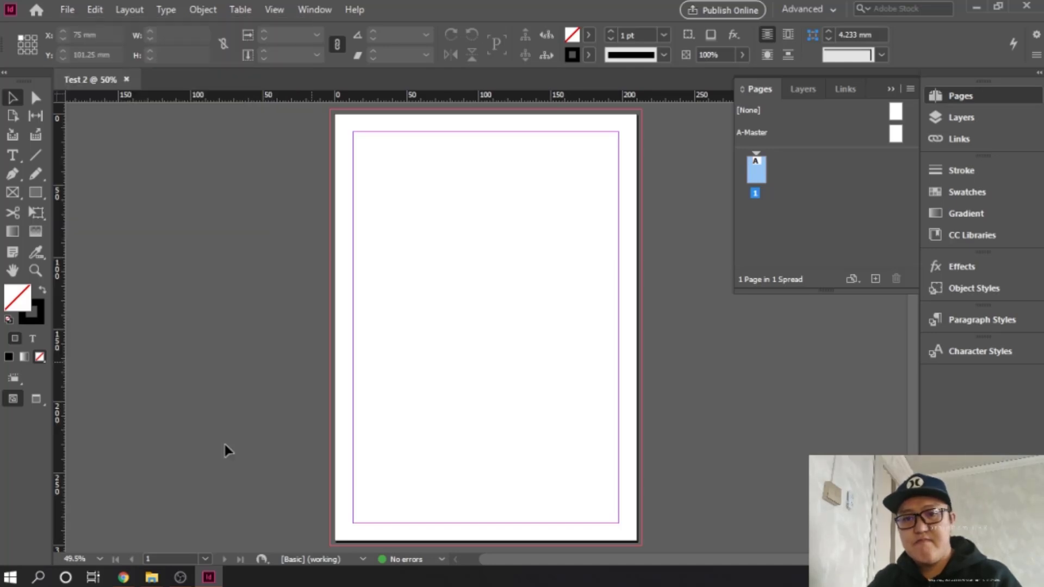
Switch to File Explorer, open the Pictures folder and arrange its window so the document page stays visible beside it.
click(152, 577)
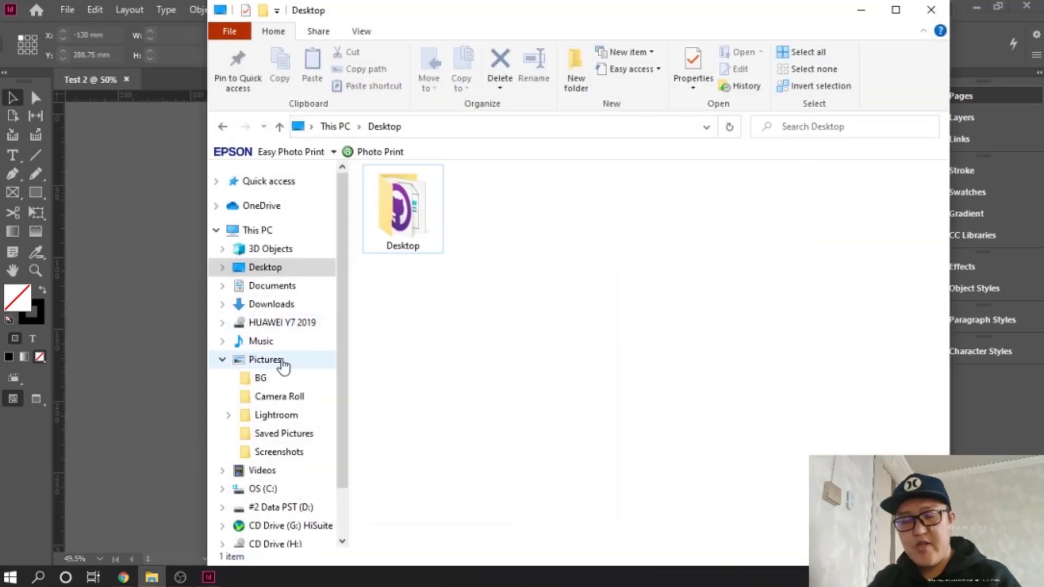
click(270, 364)
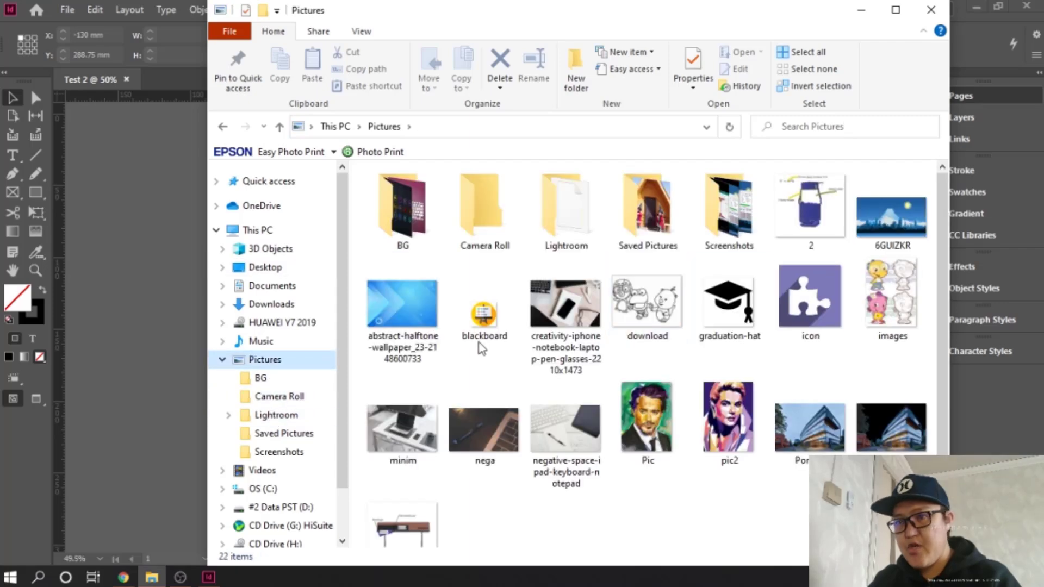
drag(599, 18, 764, 121)
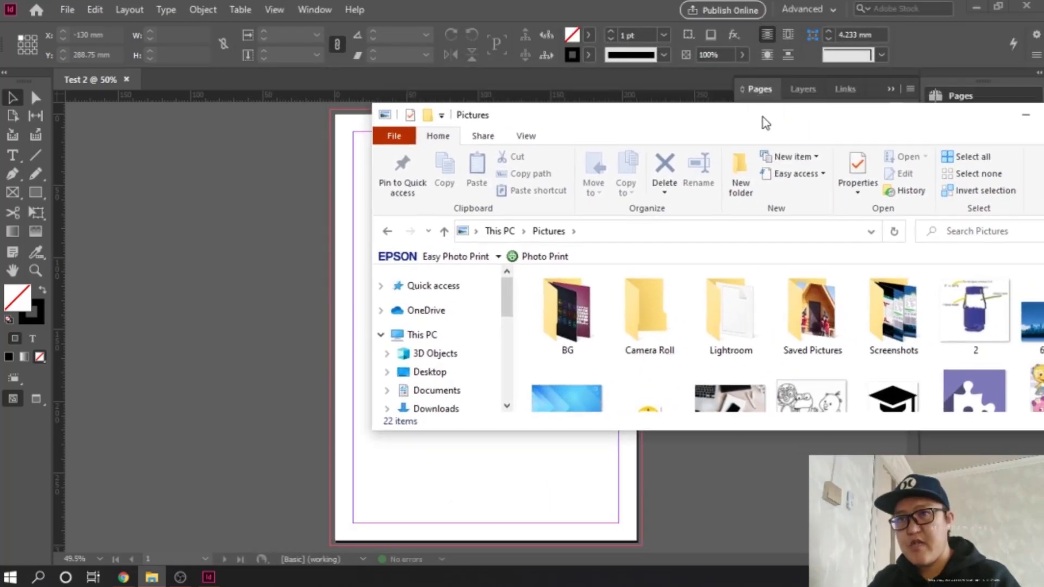
double_click(741, 116)
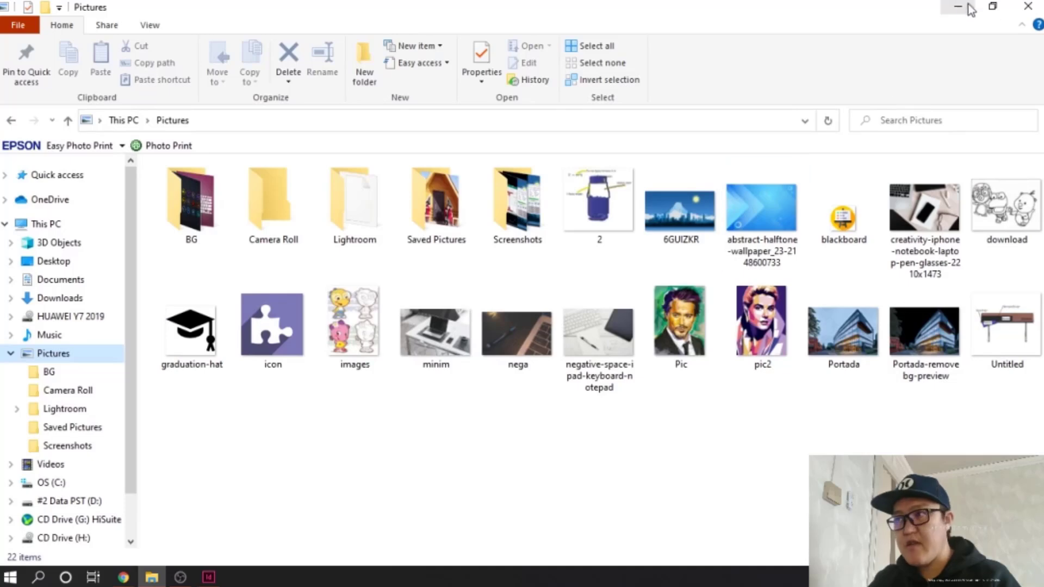
click(994, 7)
drag(579, 121, 671, 109)
scroll(860, 324, down, 3)
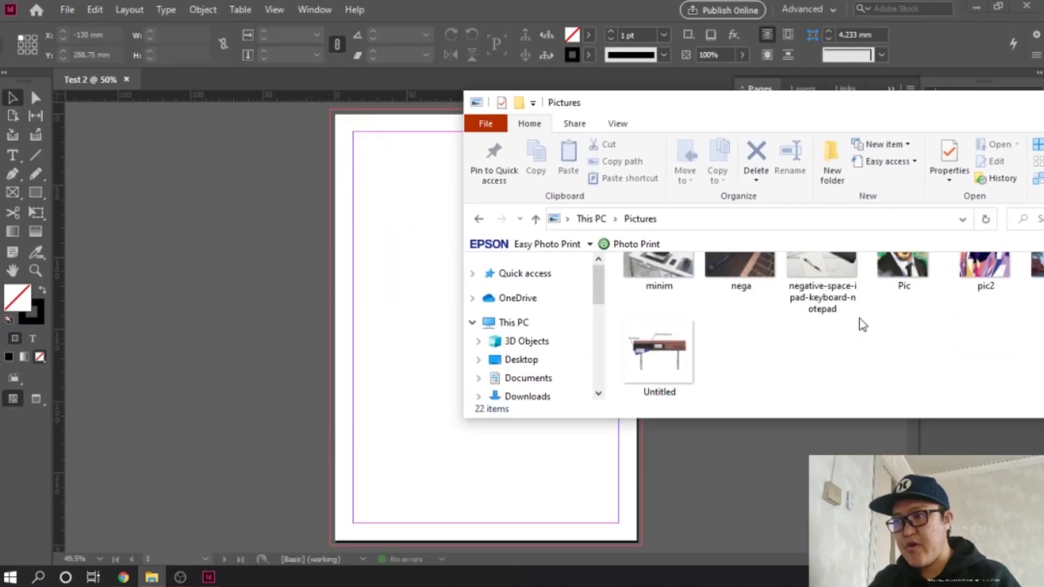
scroll(860, 324, up, 2)
double_click(758, 90)
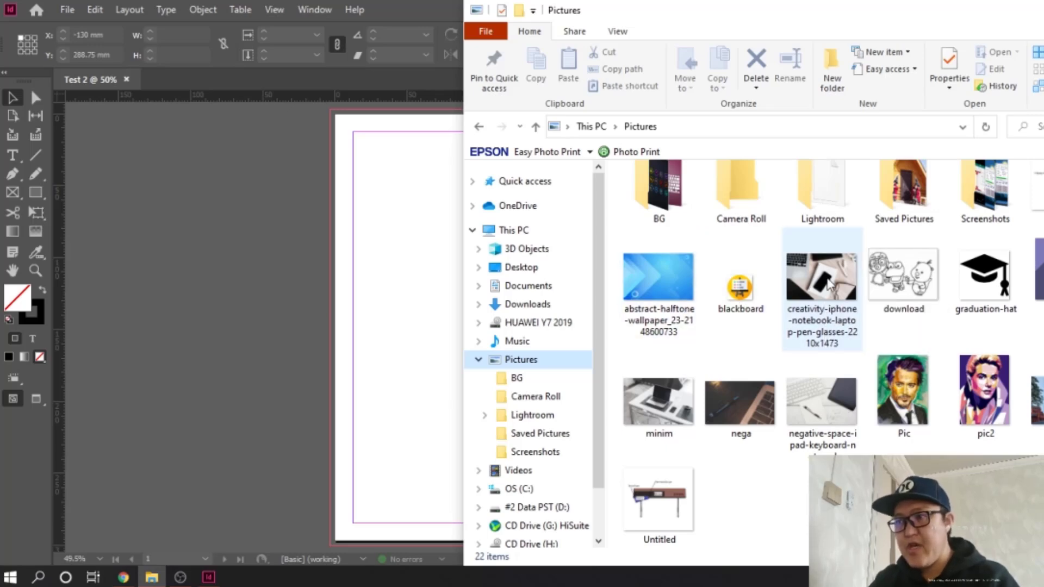
Place the creativity-iphone-notebook-laptop-pen-glasses-2210x1473 image from the Pictures folder at the page's top-left corner, at X 0 mm and Y 0 mm.
drag(827, 285, 344, 124)
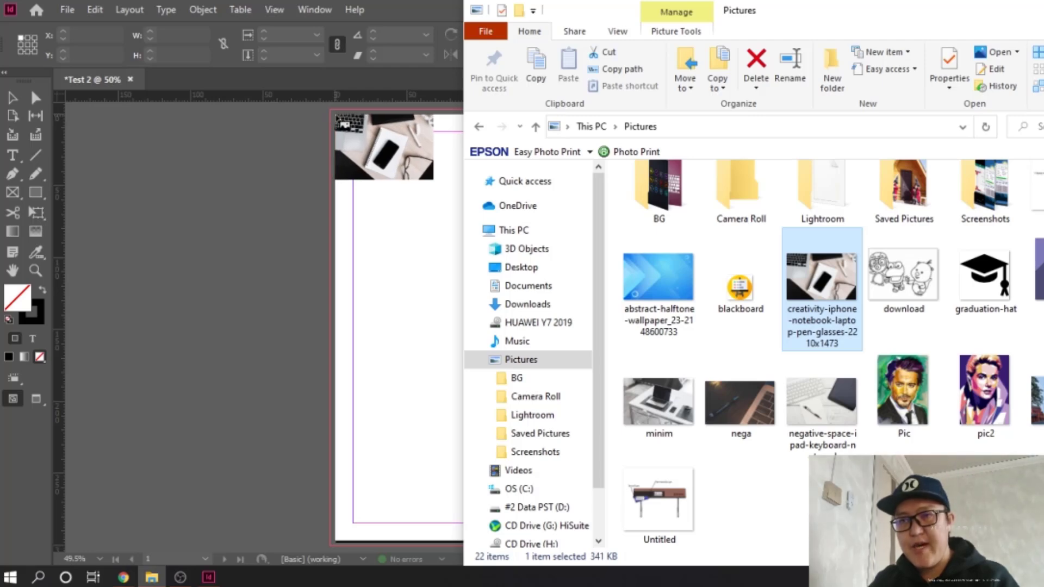
drag(338, 119, 338, 117)
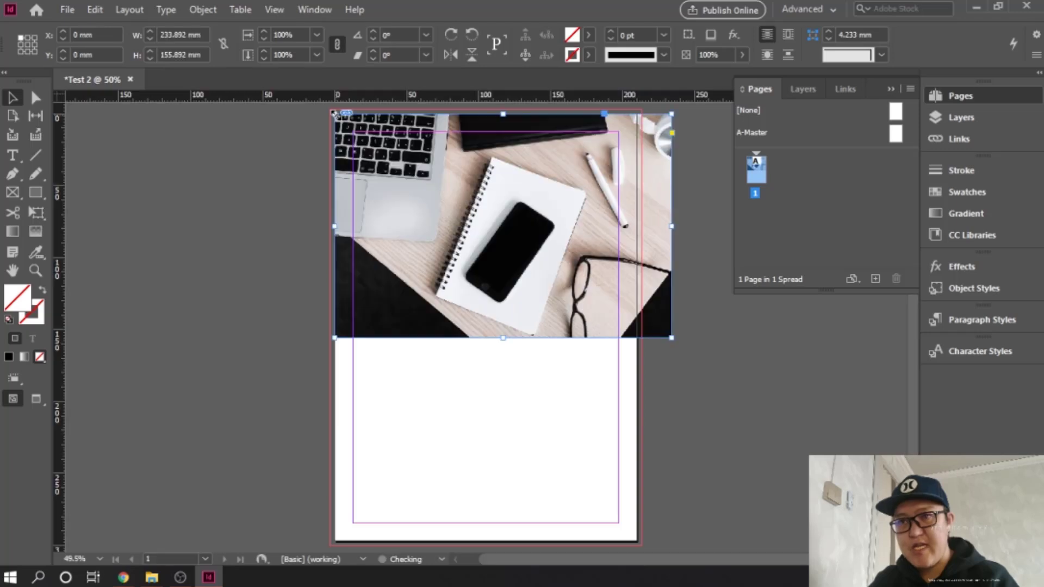
click(476, 206)
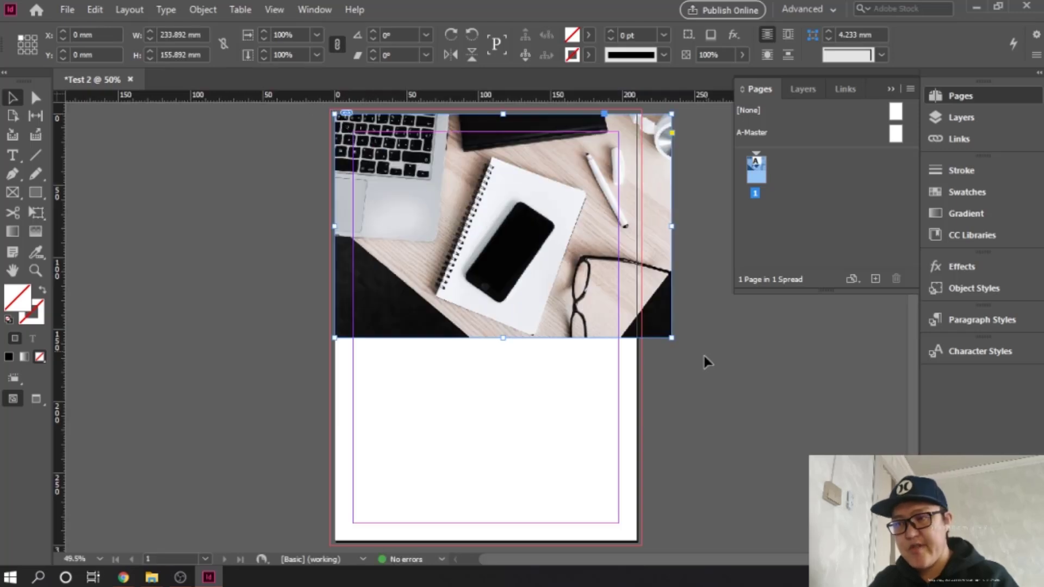
Scale the placed image down proportionally to about 171 × 114 mm with the Free Transform tool, keeping its top-left corner fixed.
click(476, 206)
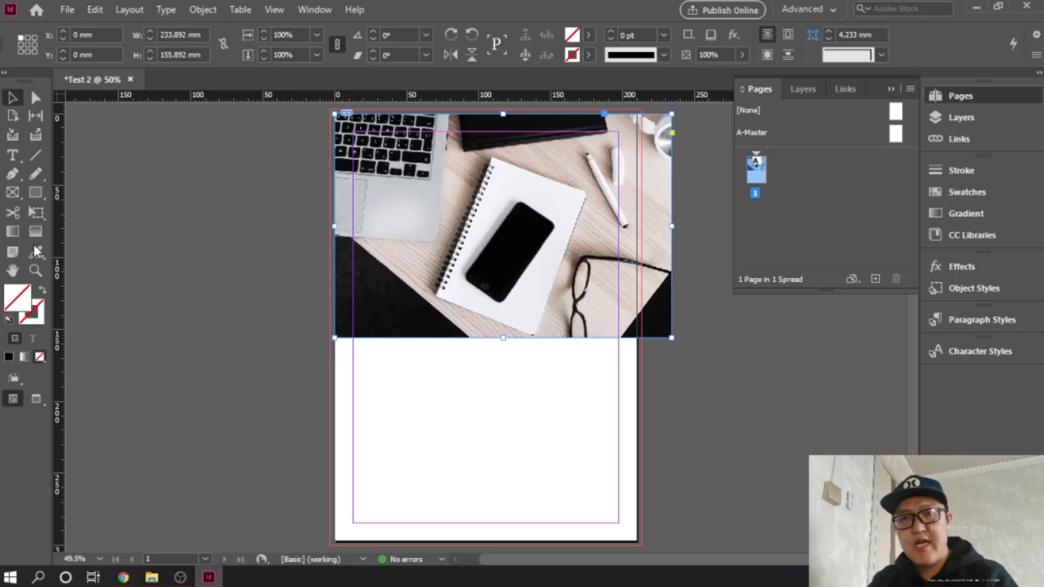
click(37, 213)
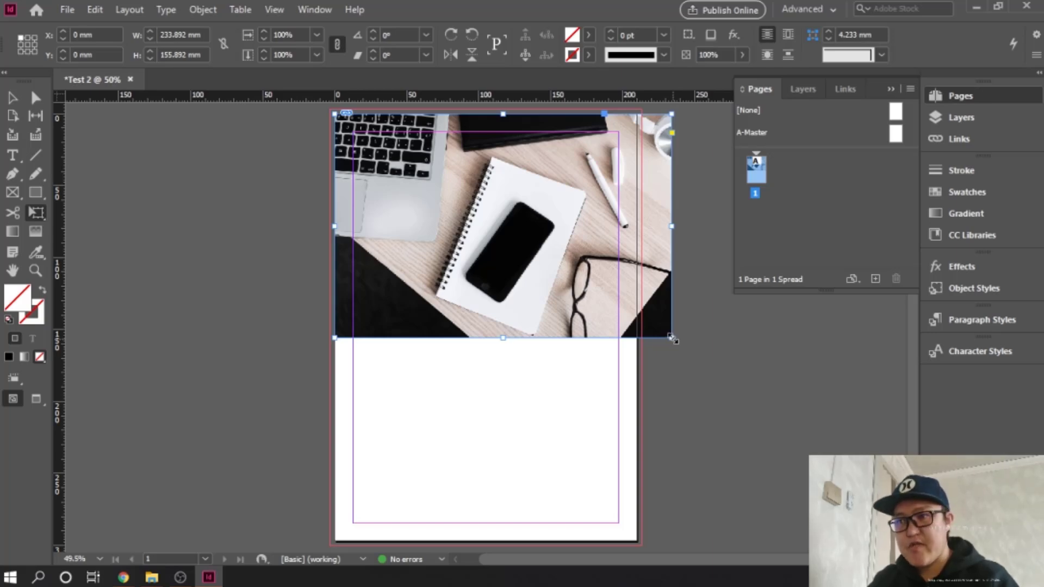
drag(673, 338, 581, 276)
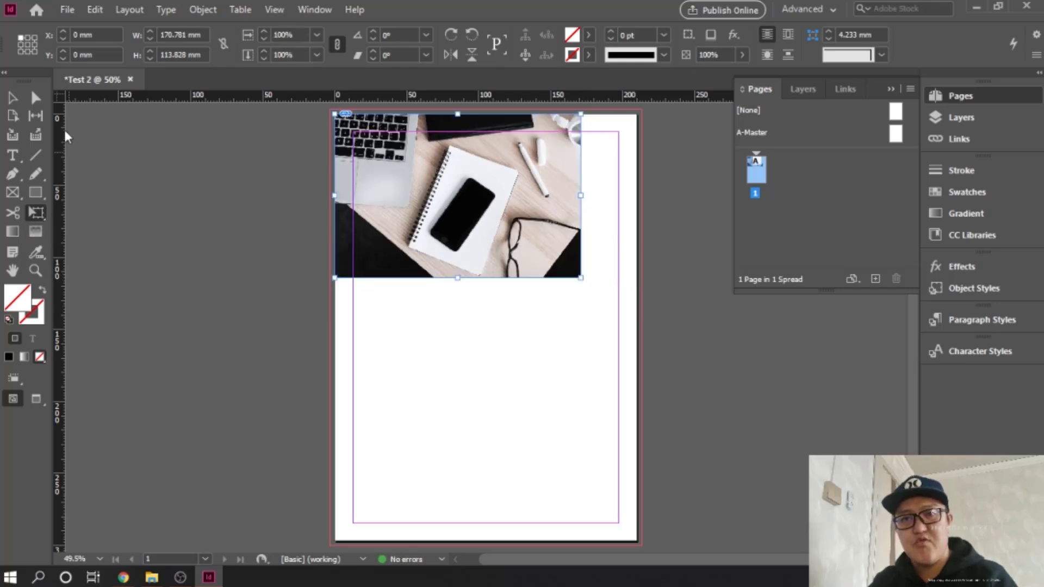
Try to enlarge the image's frame from its lower-right corner with the Selection tool.
click(12, 97)
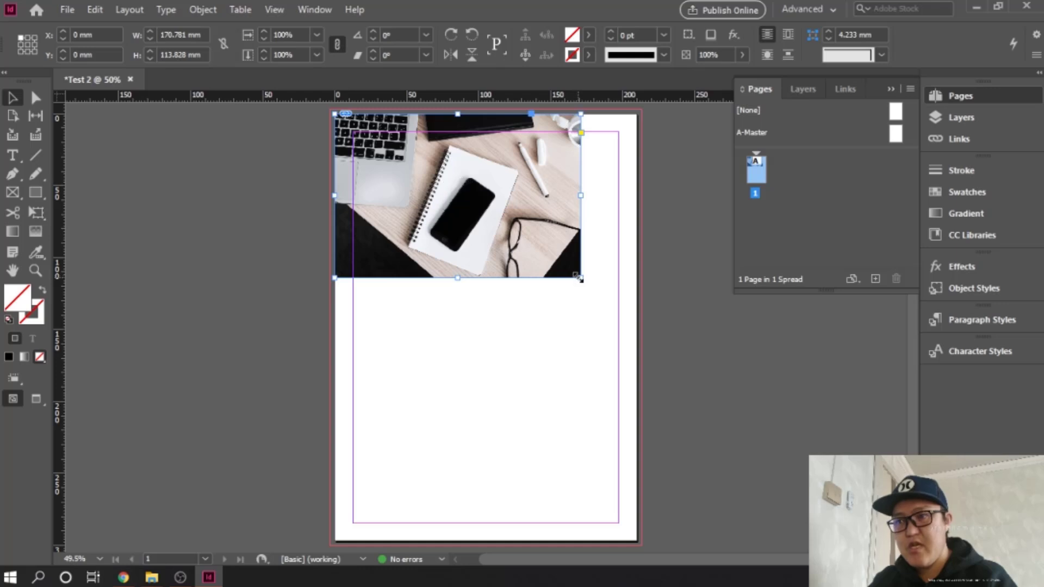
drag(580, 279, 637, 326)
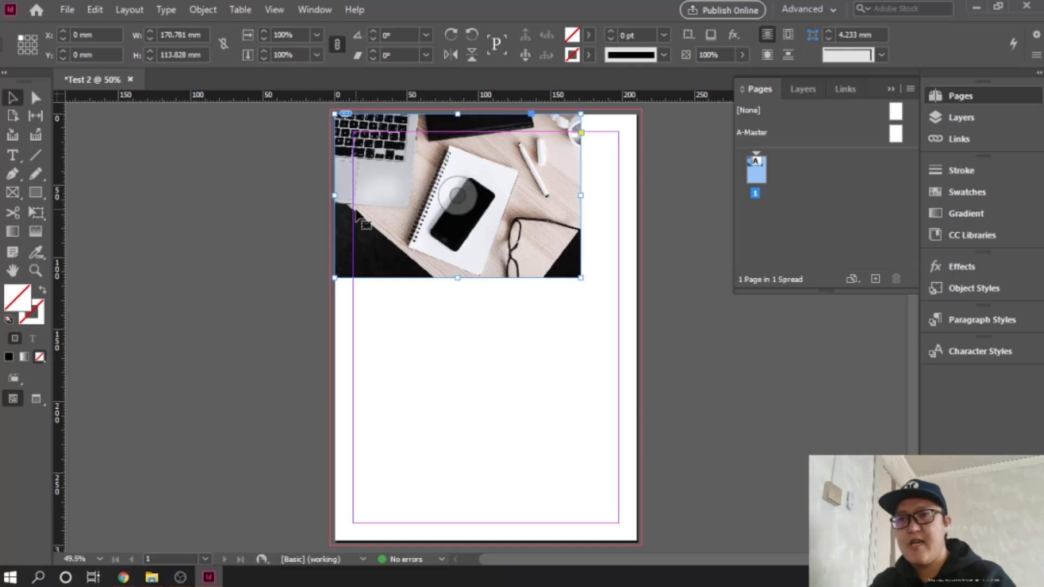
click(502, 324)
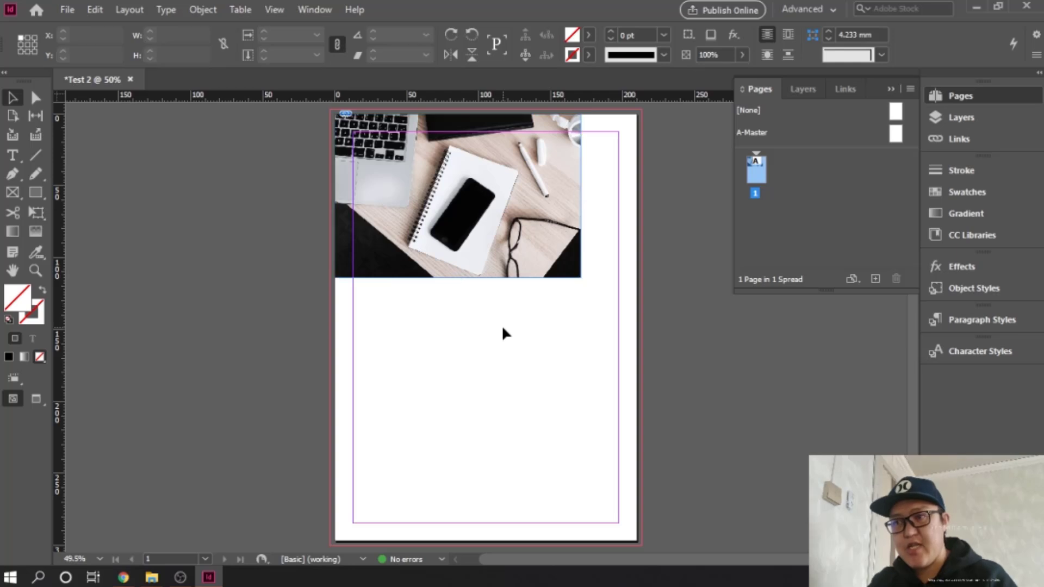
click(498, 193)
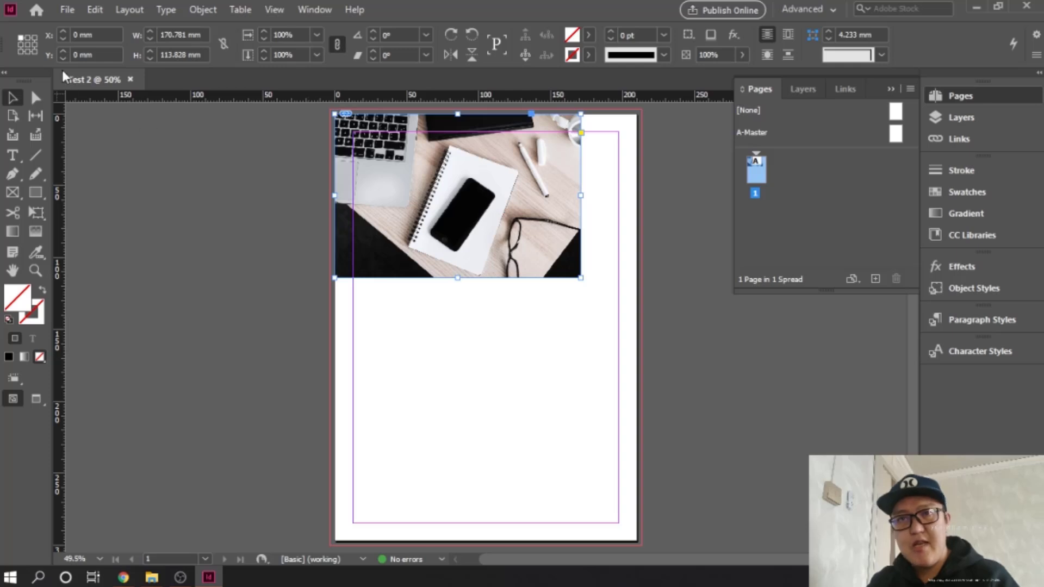
Export the document to the Desktop as a PDF named Test 2, using the Press Quality preset.
click(71, 9)
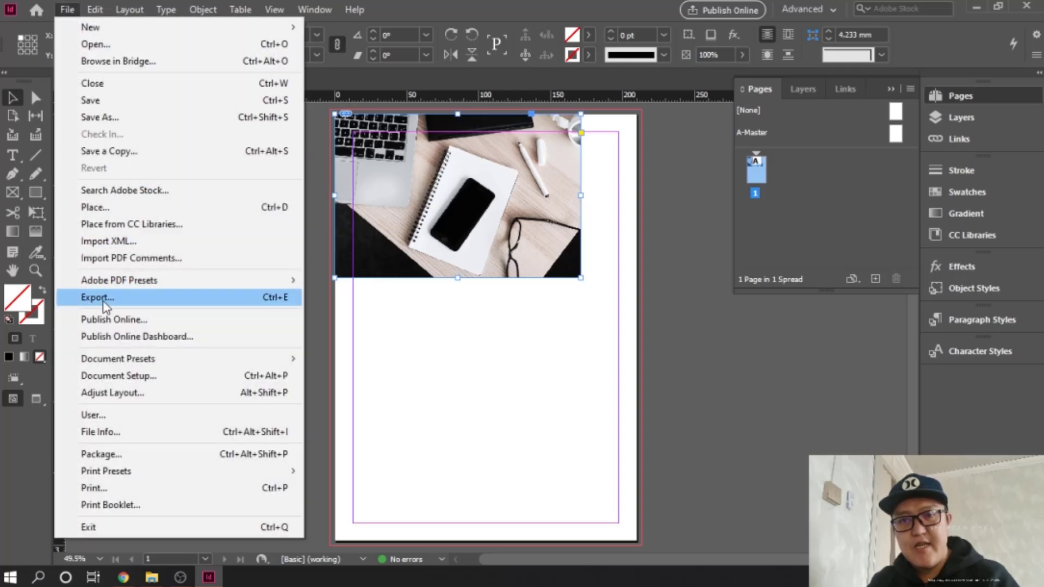
mouse_move(127, 288)
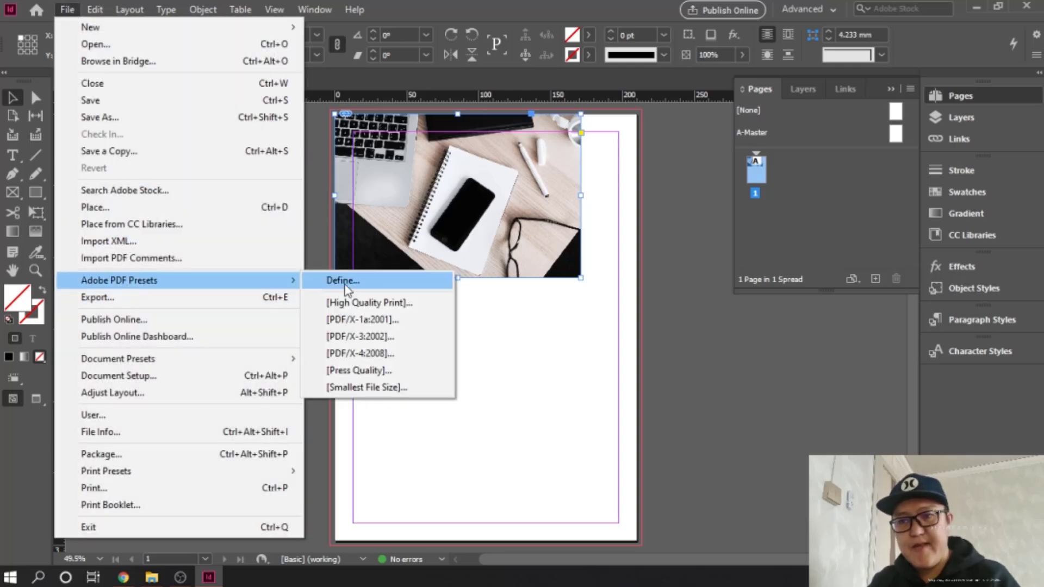
click(378, 375)
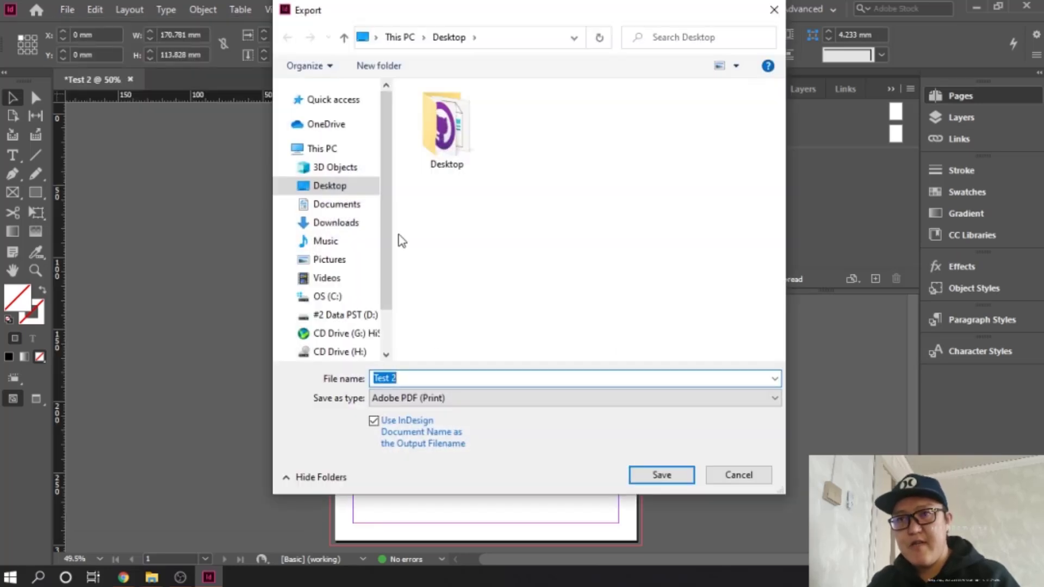
click(426, 379)
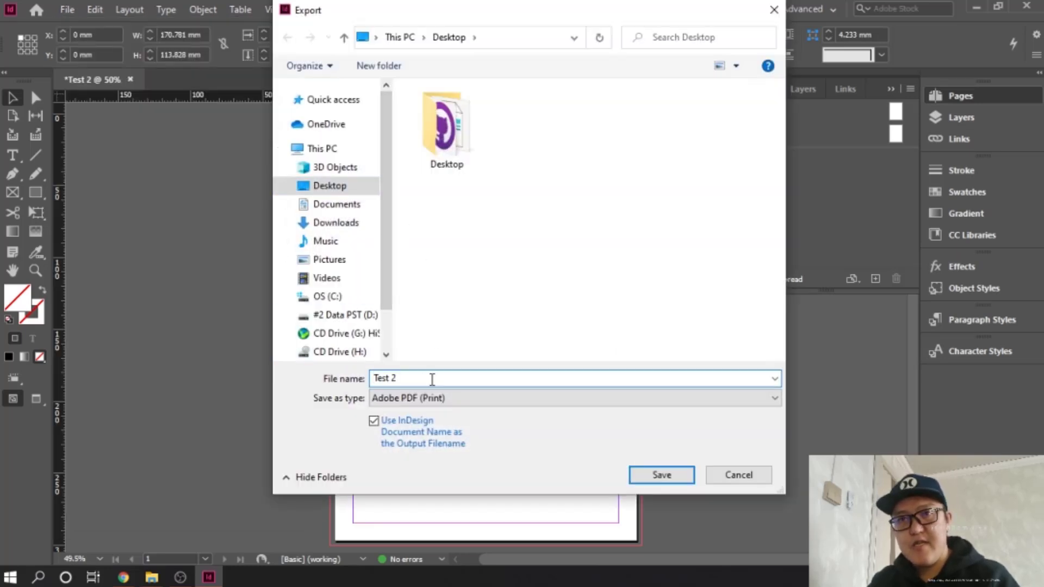
click(657, 475)
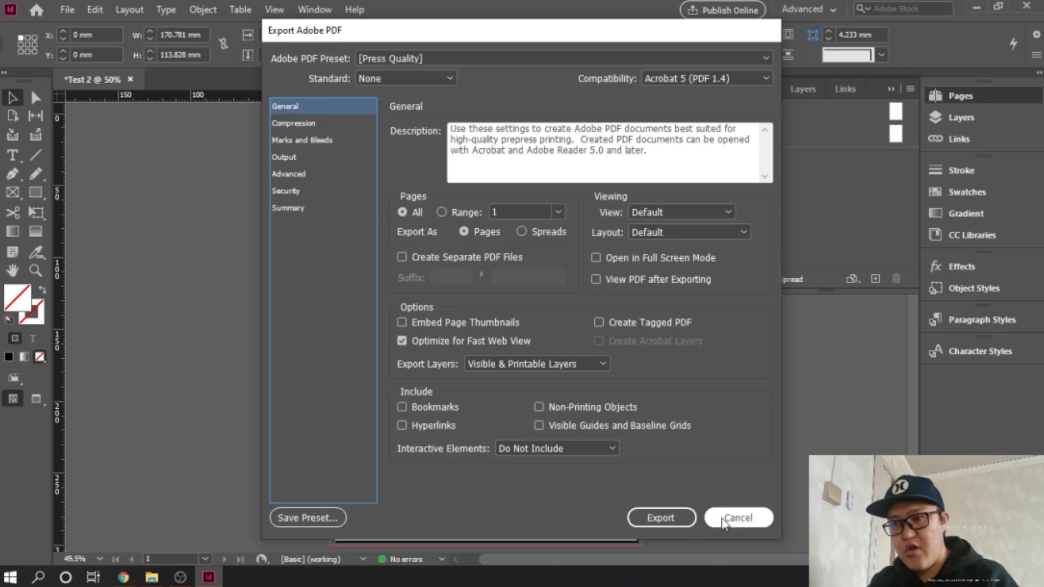
click(661, 517)
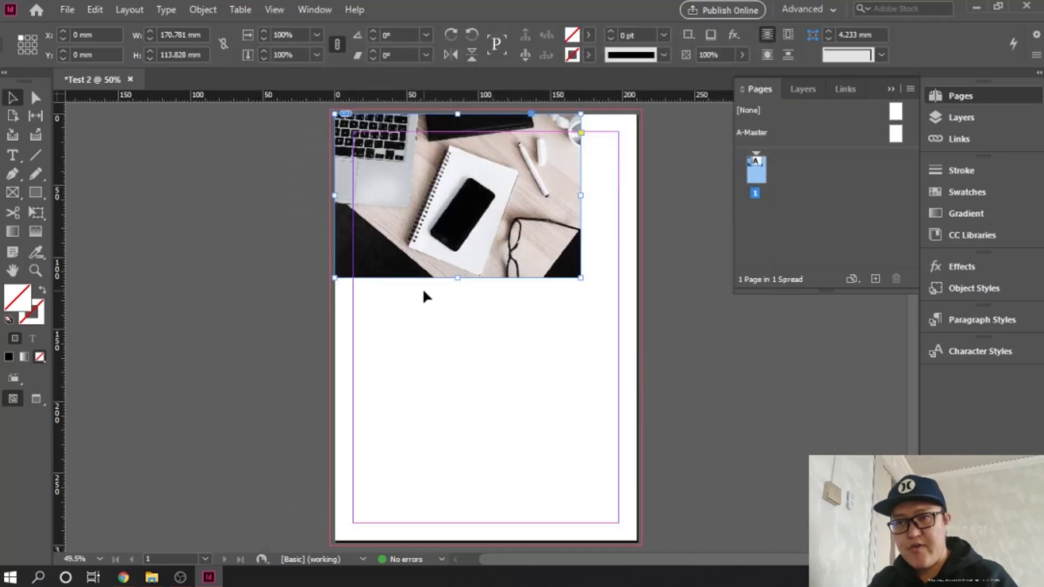
Clear the open windows off the desktop and open the exported Test 2 PDF in Adobe Acrobat Reader.
click(976, 6)
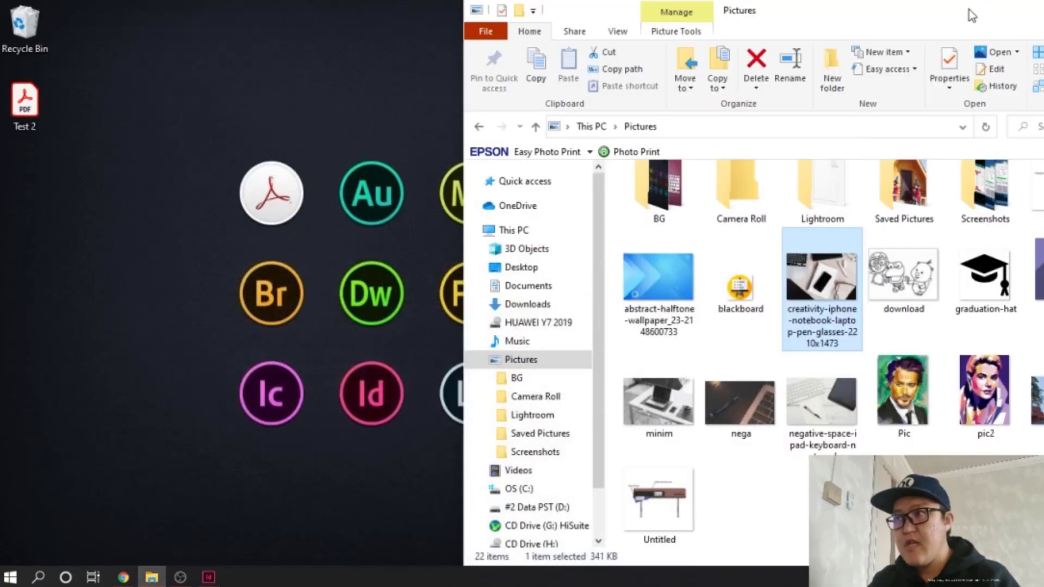
double_click(969, 9)
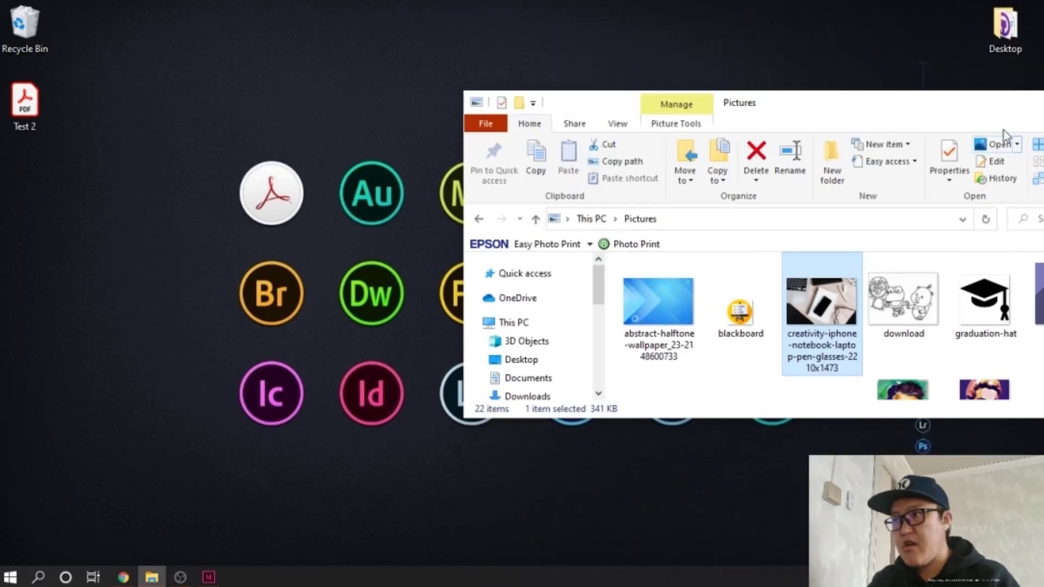
drag(980, 104, 873, 86)
click(1000, 86)
click(37, 103)
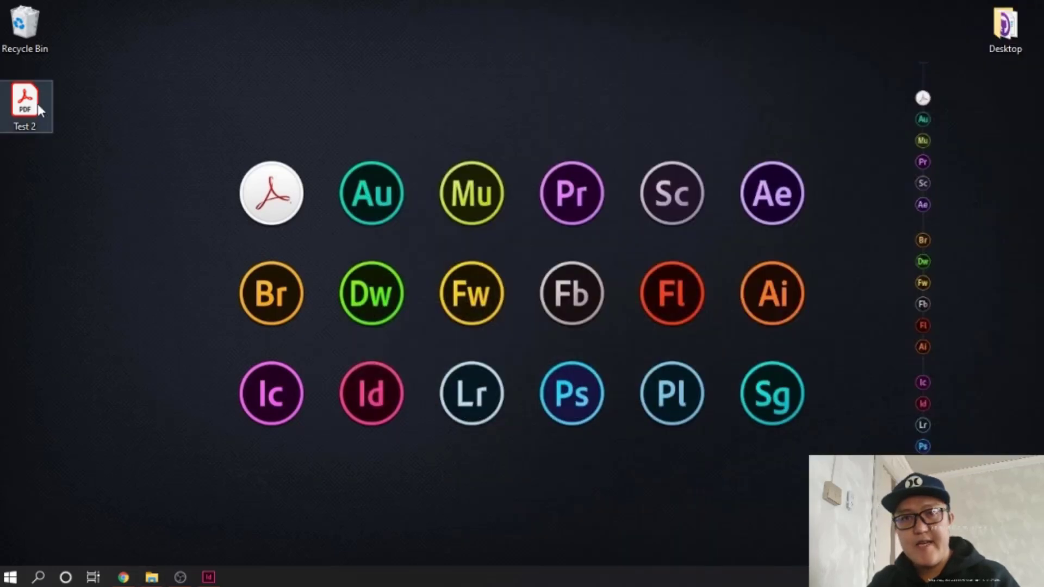
double_click(37, 104)
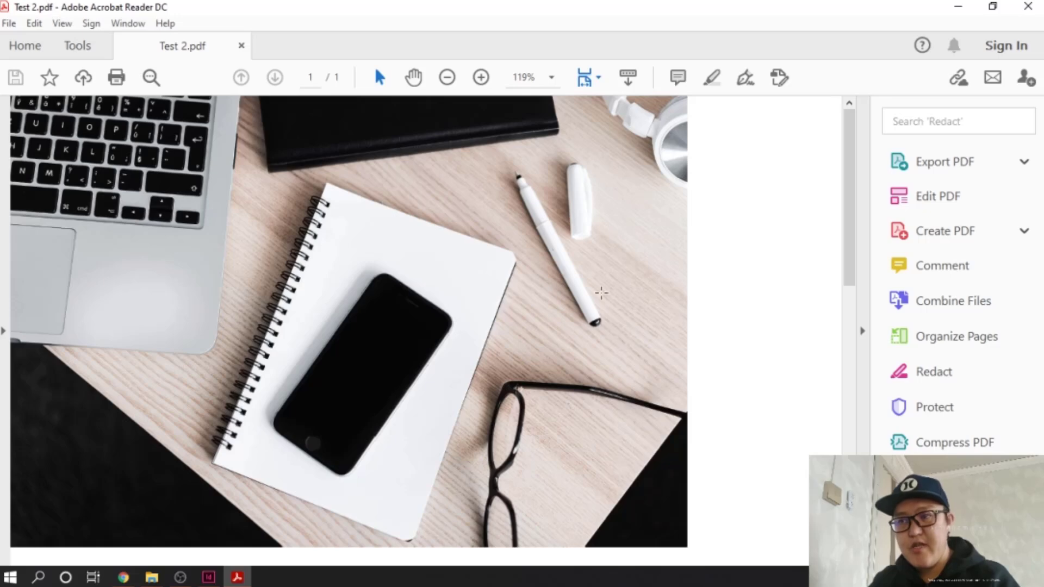
Examine the exported PDF page, checking the image and the blank area beneath it.
scroll(459, 283, down, 3)
scroll(464, 284, down, 3)
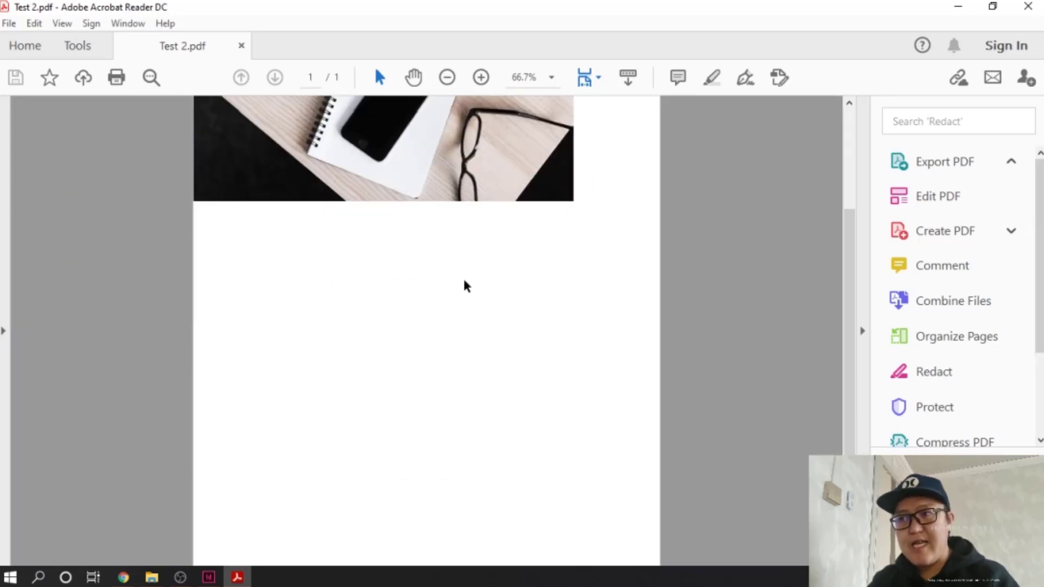
scroll(464, 284, up, 3)
scroll(419, 219, down, 4)
scroll(419, 219, up, 3)
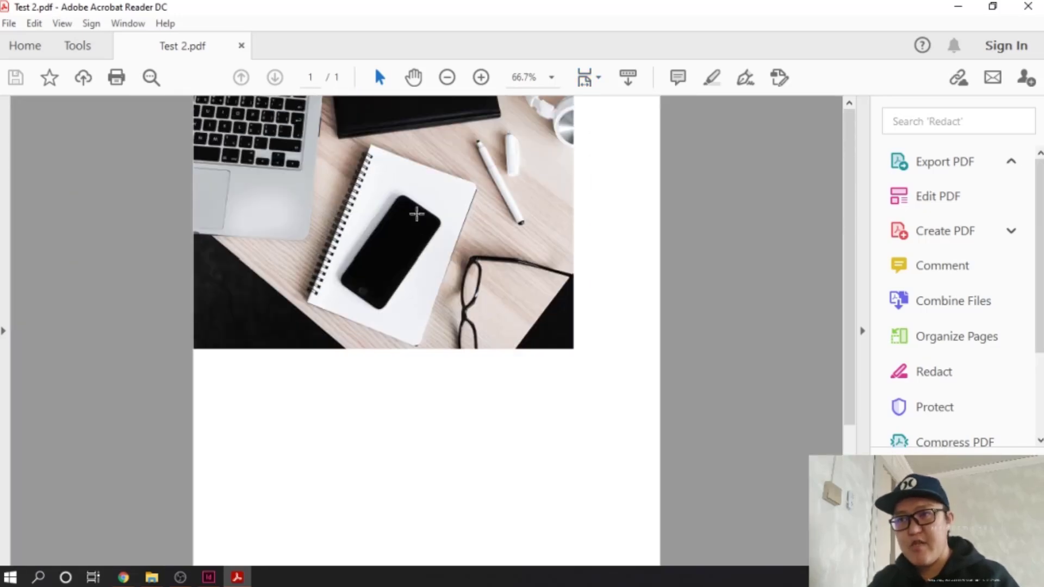
scroll(525, 318, down, 3)
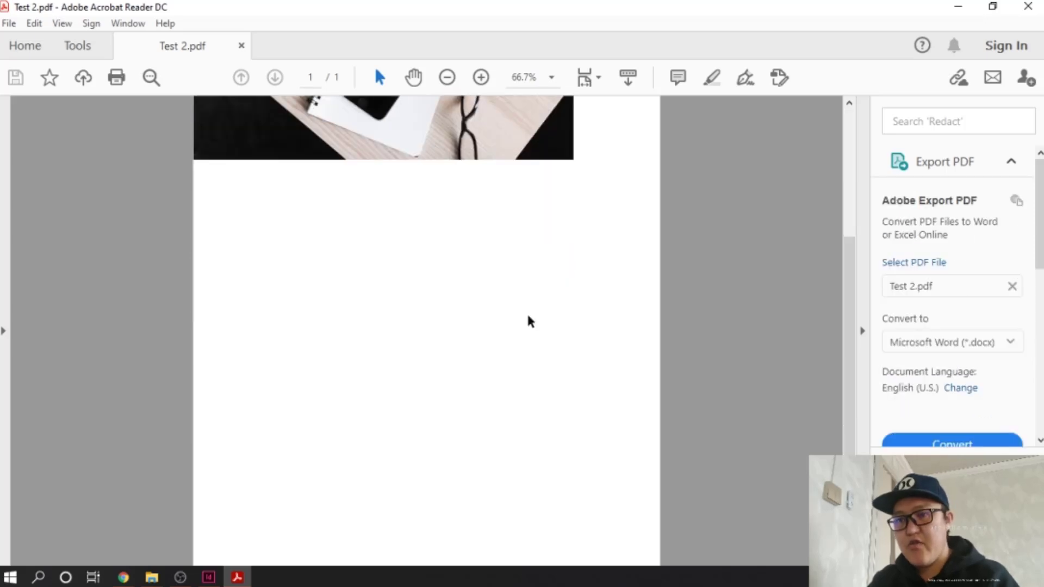
scroll(527, 315, up, 3)
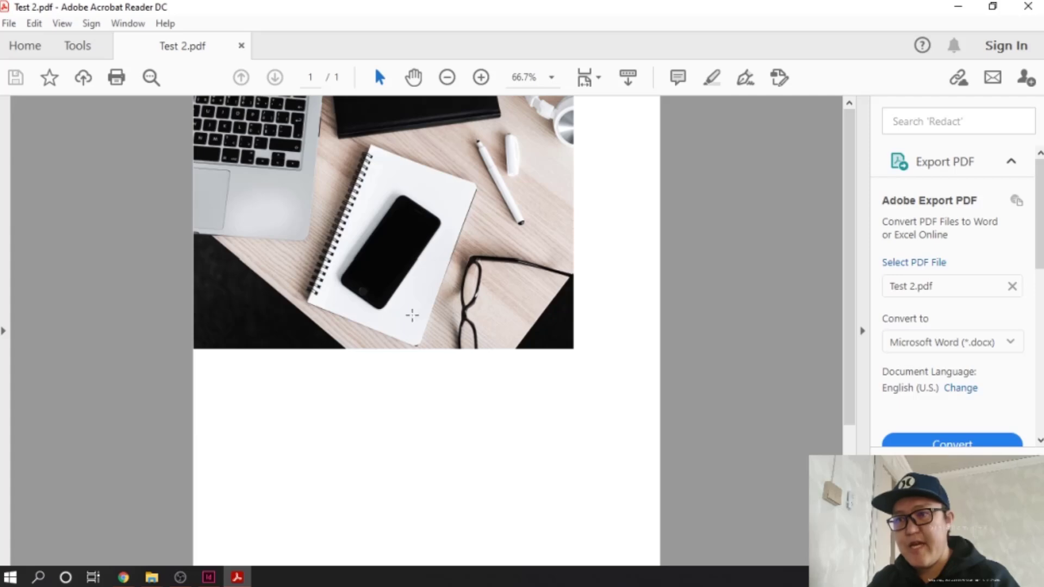
Finish checking the exported PDF page, close it and return to the Test 2 document in InDesign.
scroll(488, 333, down, 3)
scroll(489, 331, up, 3)
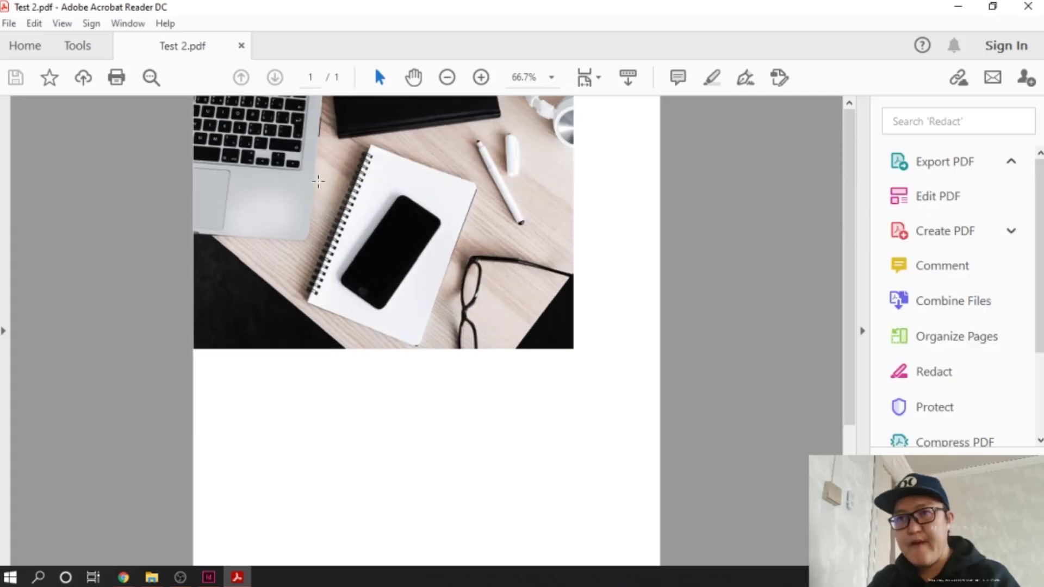
click(1028, 7)
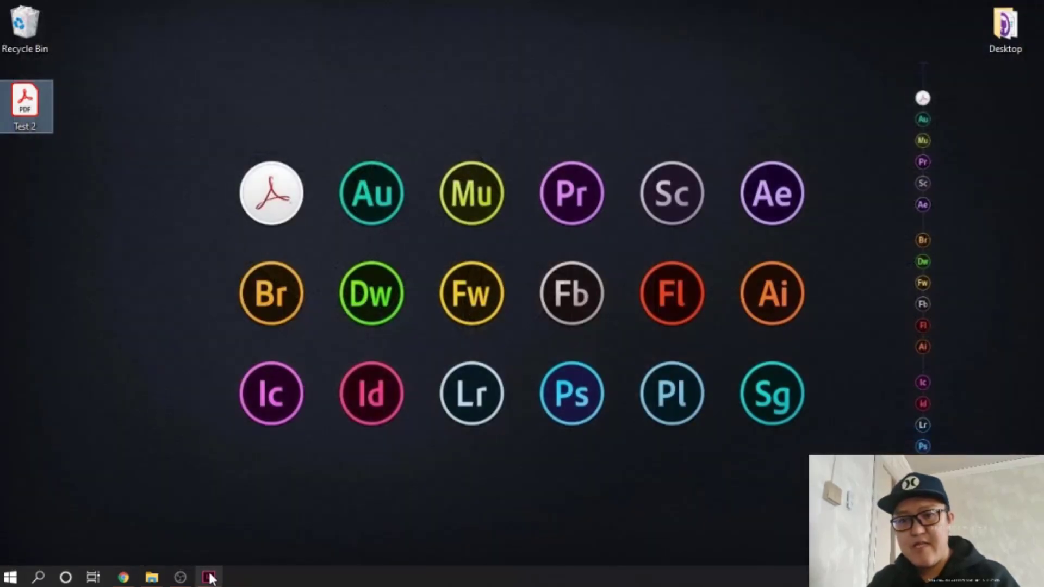
click(209, 578)
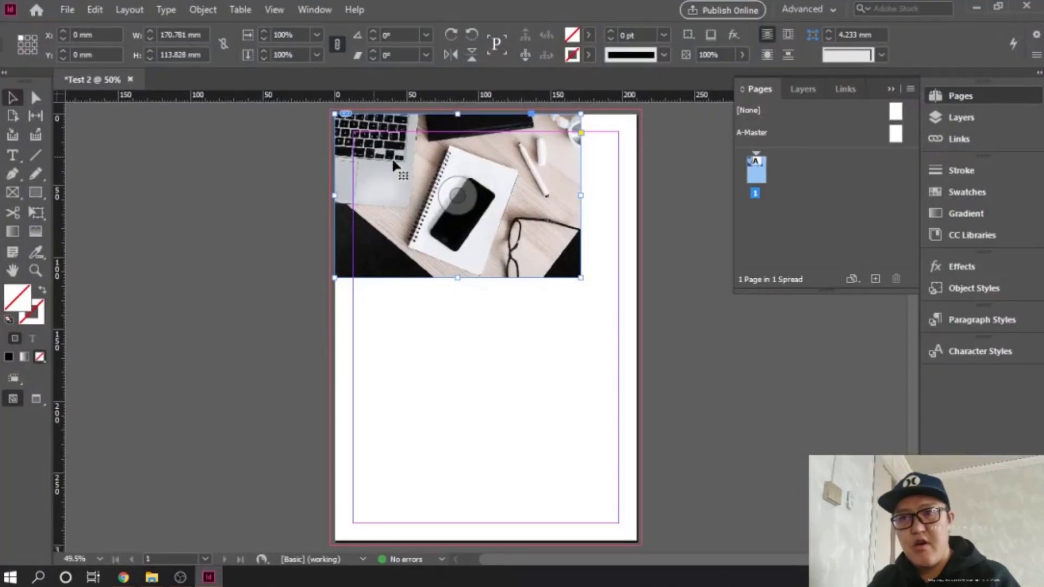
Export the document over the existing Test 2 PDF on the Desktop, using the Press Quality preset with All Printer's Marks enabled.
click(66, 11)
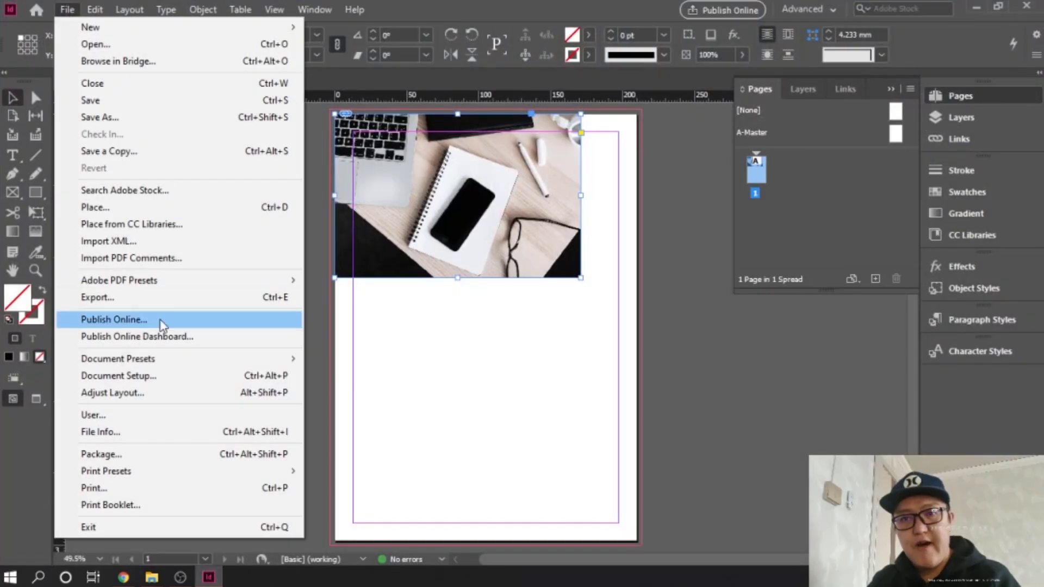
click(173, 297)
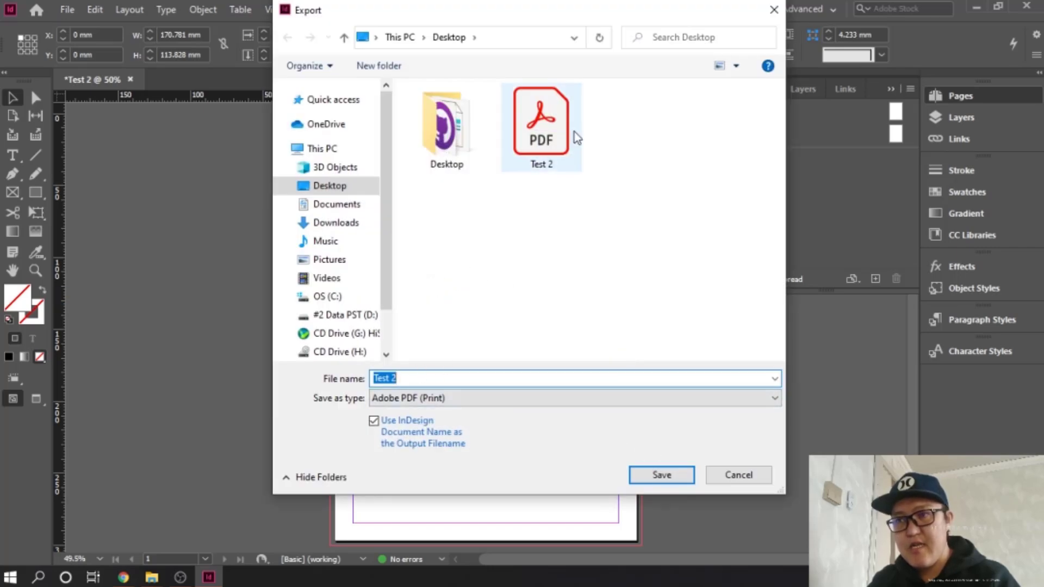
double_click(554, 106)
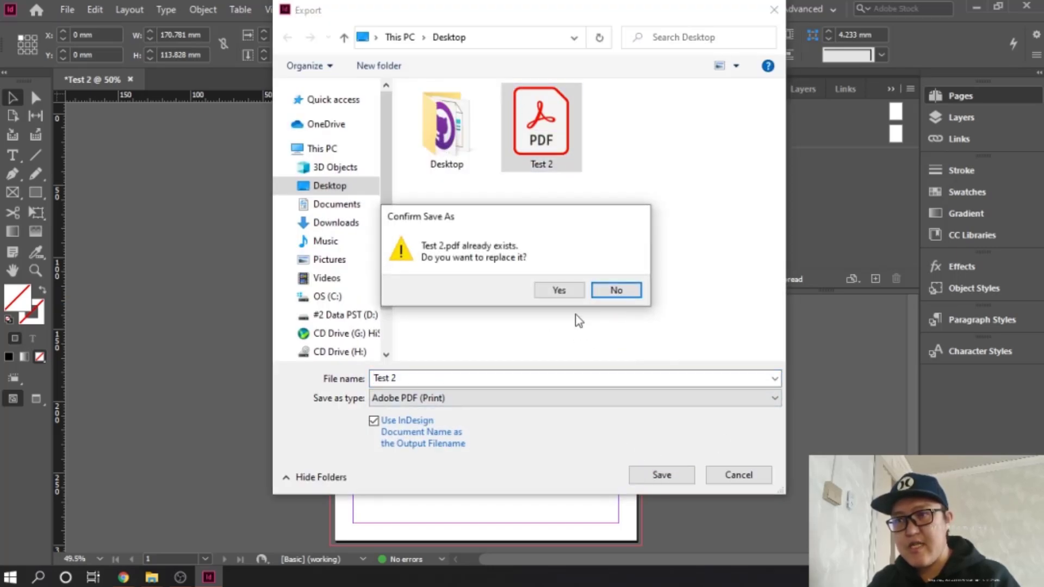
click(573, 291)
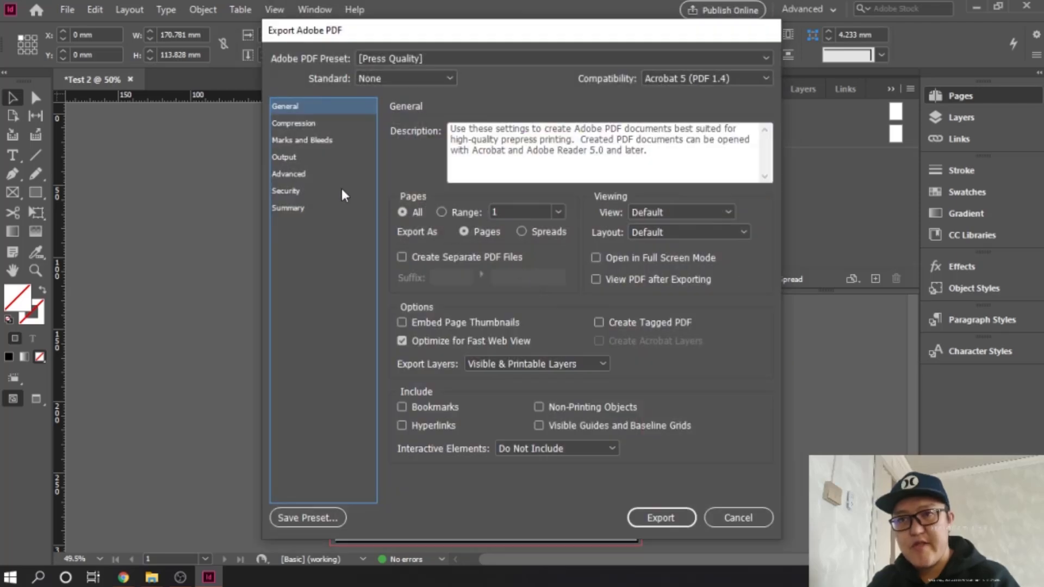
click(318, 142)
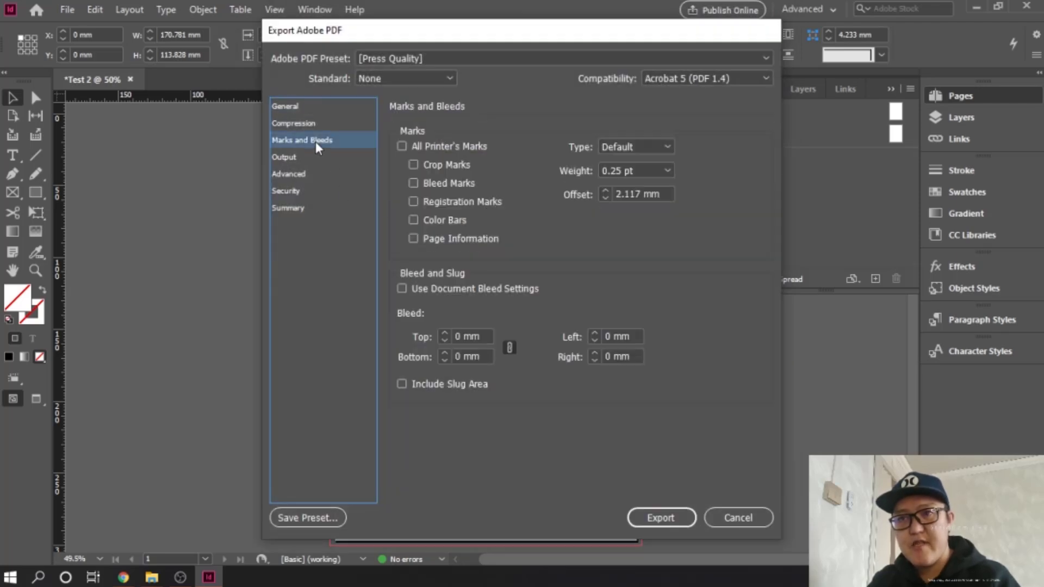
click(401, 146)
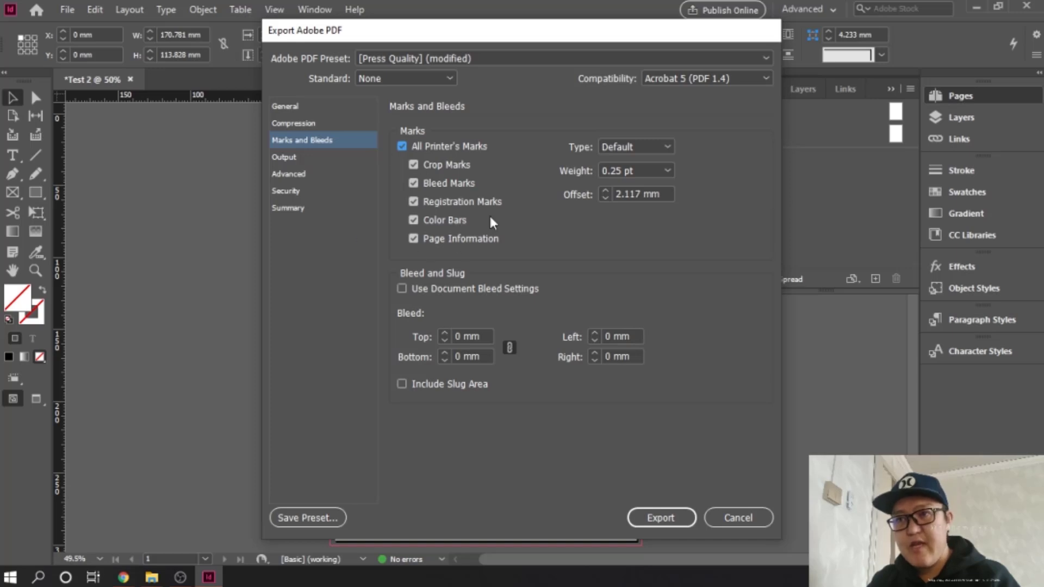
click(674, 517)
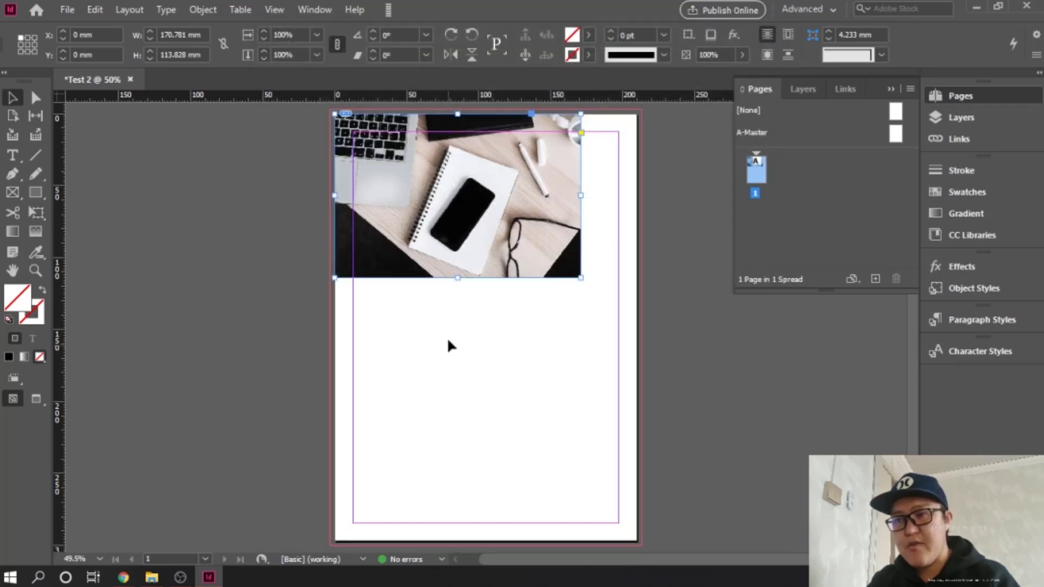
Open the exported Test 2 PDF from the desktop in Acrobat Reader and check the page information printed along the page's lower edge.
click(977, 6)
double_click(51, 95)
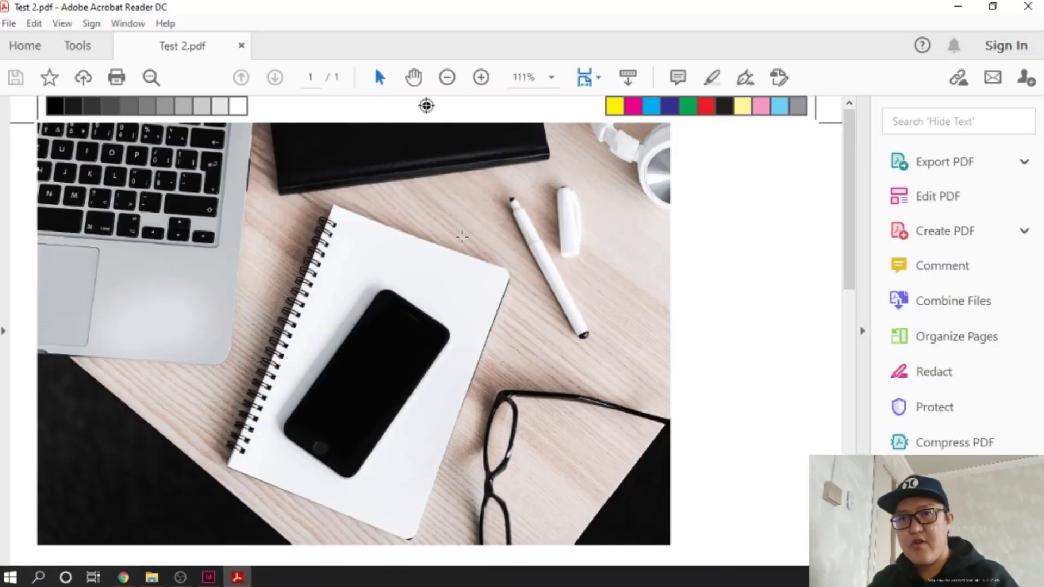
key(ctrl+minus)
scroll(637, 357, down, 4)
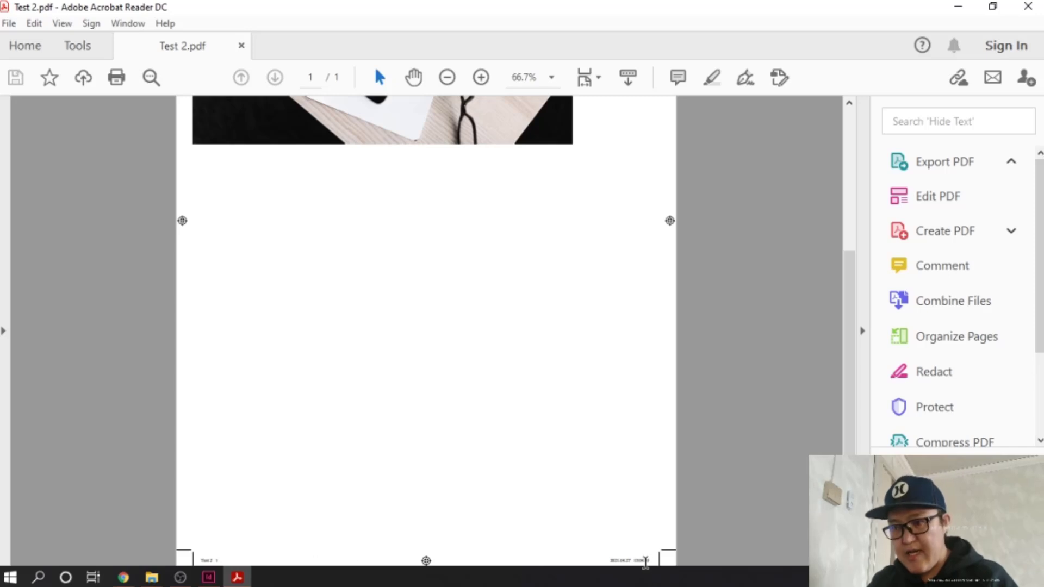
drag(651, 560, 610, 560)
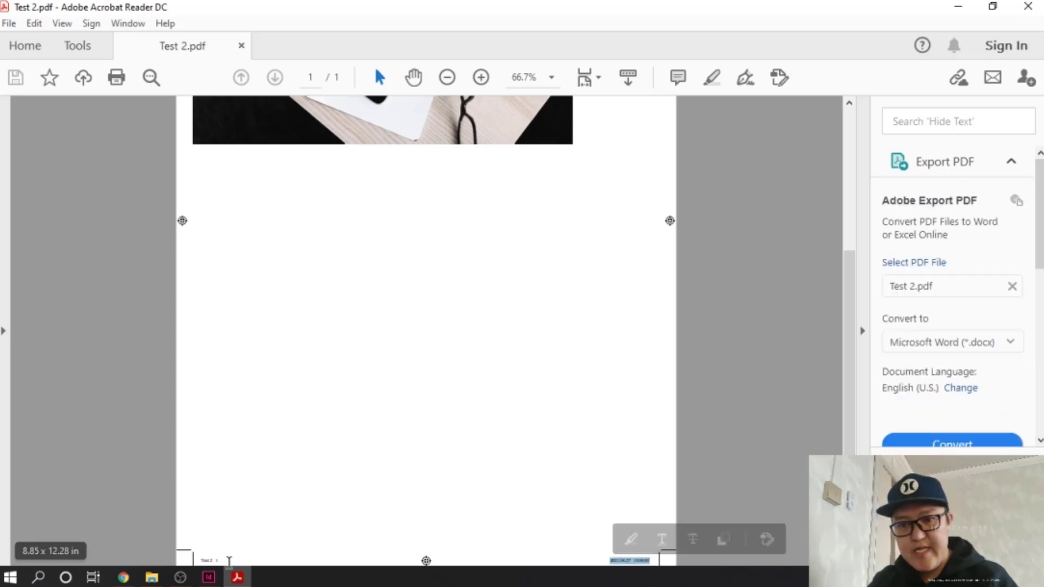
drag(226, 560, 194, 553)
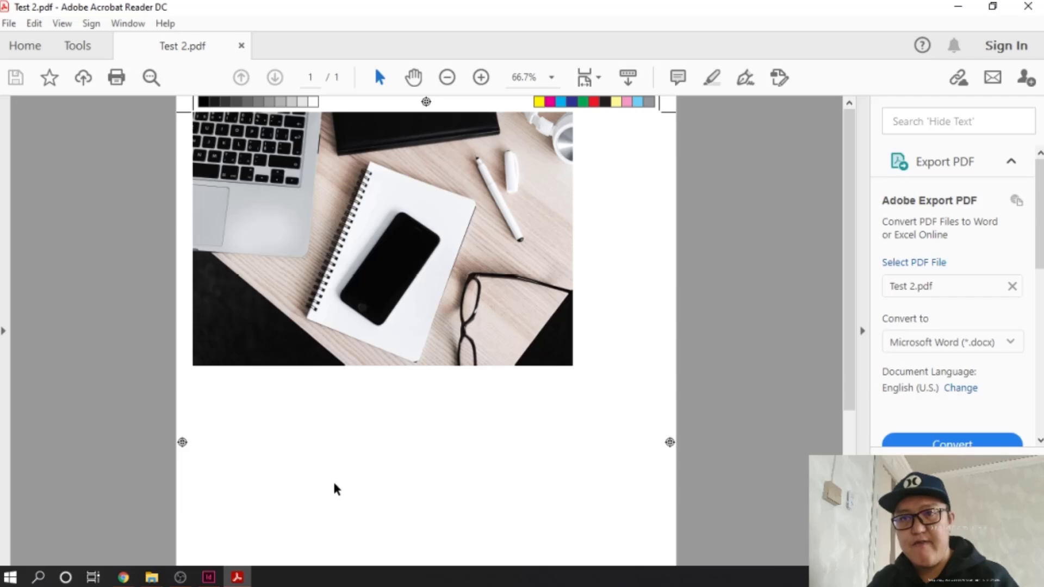
Examine the color bars, registration marks and crop marks around the exported page up close.
key(ctrl+plus)
key(ctrl+plus)
key(ctrl+plus)
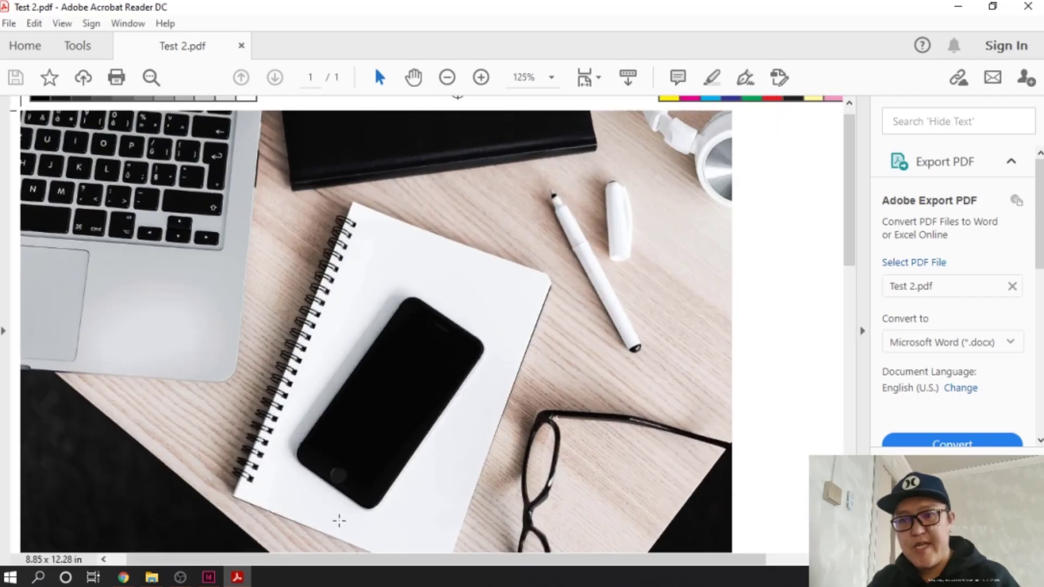
drag(263, 559, 226, 554)
scroll(223, 269, up, 1)
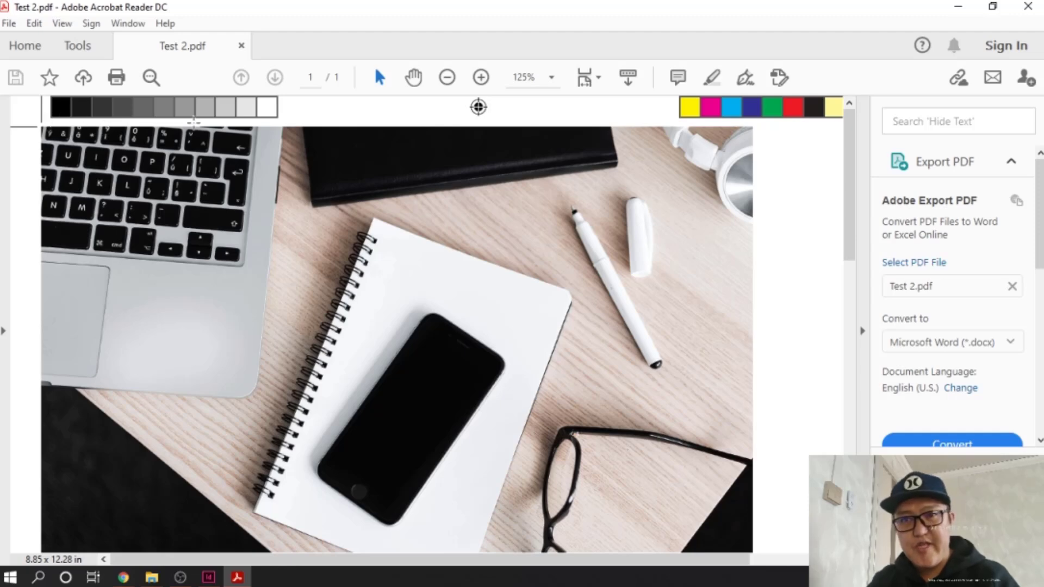
scroll(269, 148, down, 3)
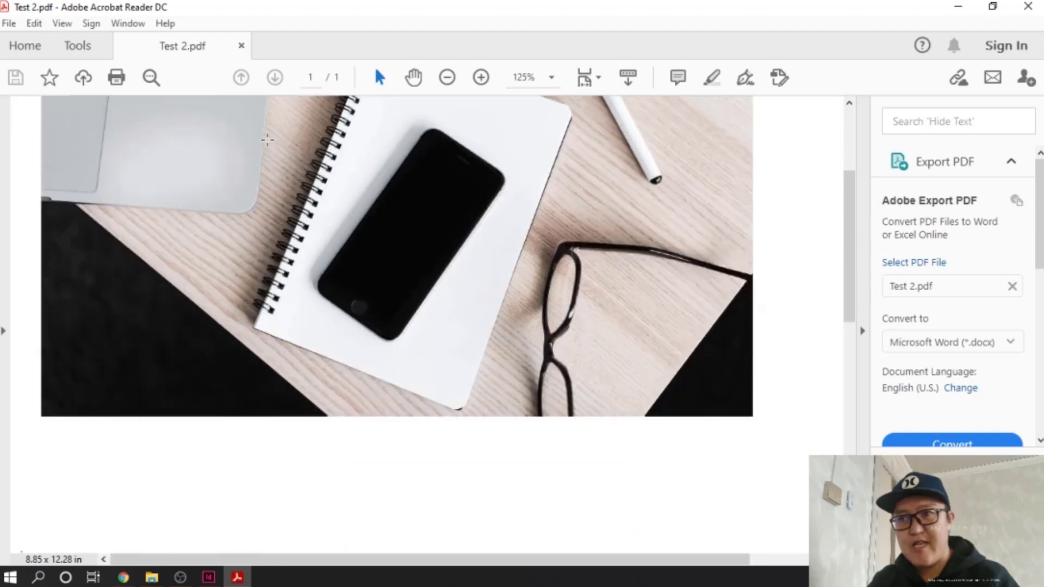
scroll(269, 149, up, 3)
key(ctrl+minus)
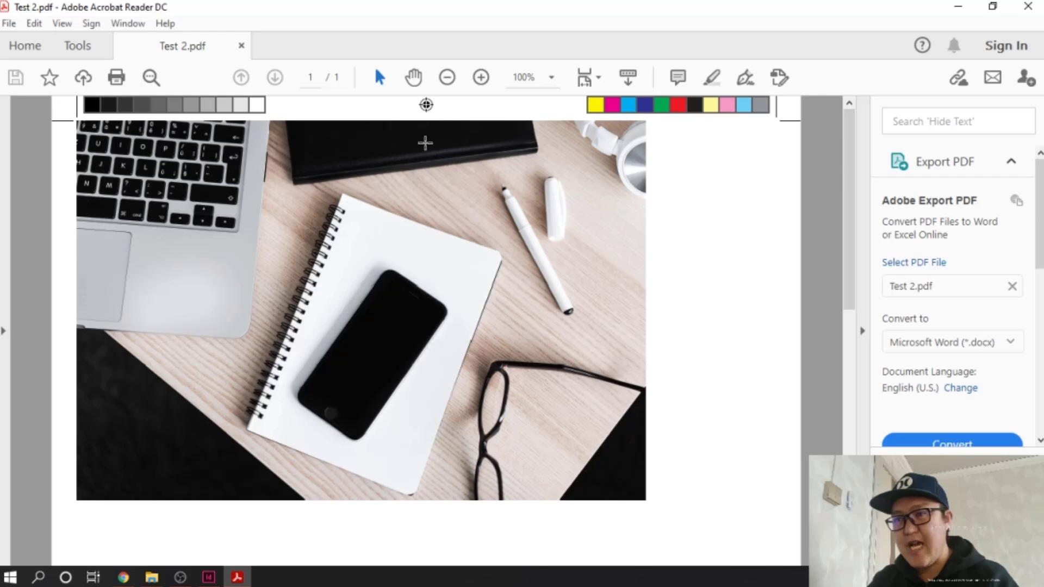
scroll(641, 247, down, 10)
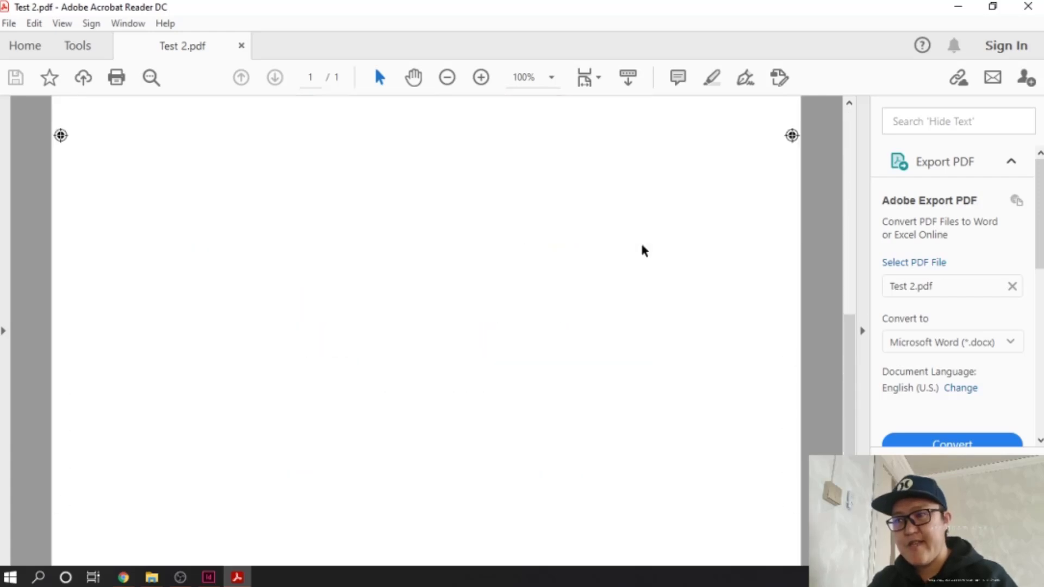
scroll(642, 240, up, 8)
scroll(642, 240, up, 3)
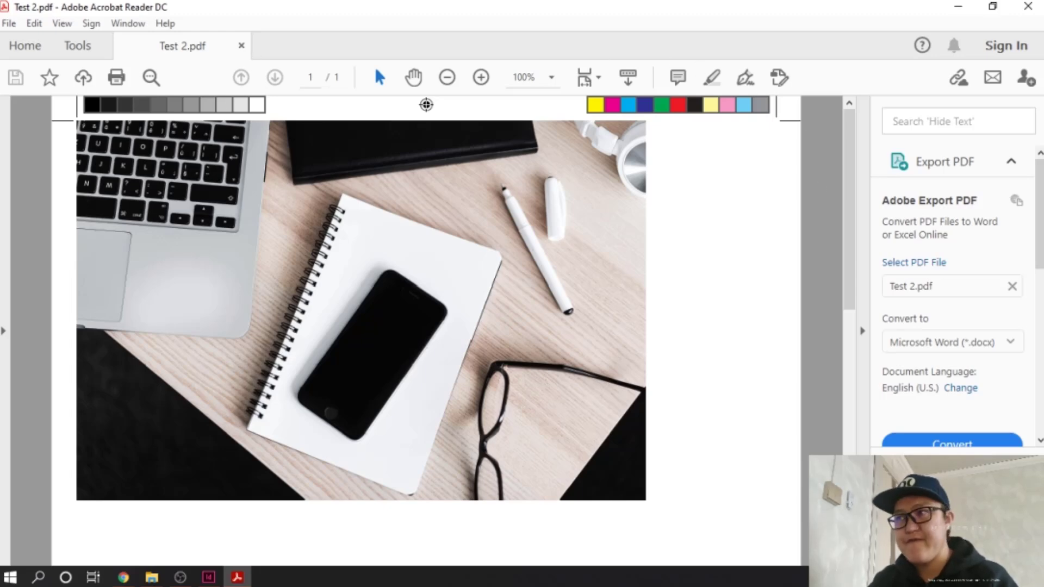
Close the PDF, switch back to InDesign and start a Press Quality PDF export that replaces Test 2 on the Desktop.
click(1036, 11)
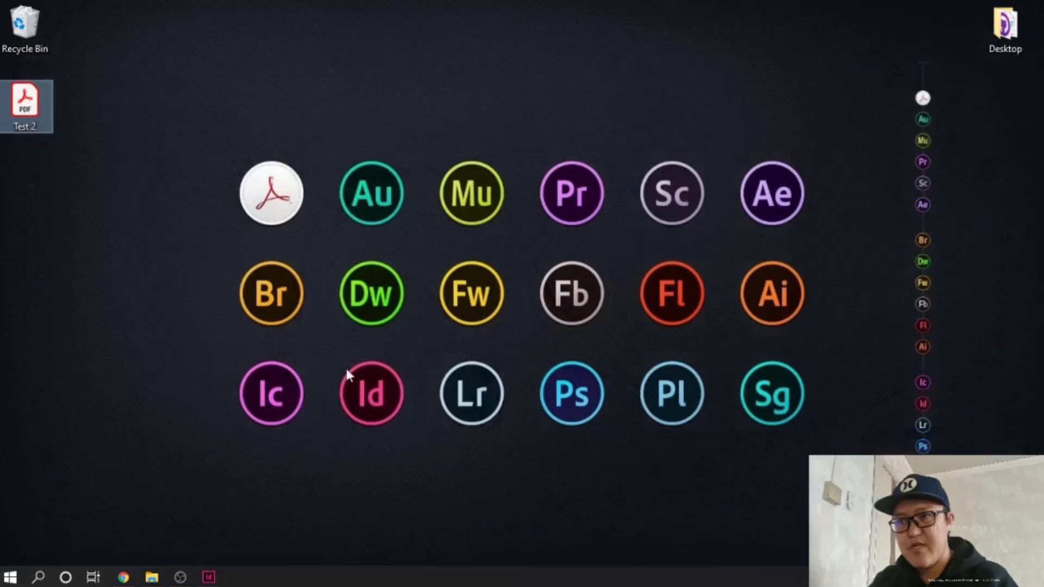
click(208, 577)
click(67, 9)
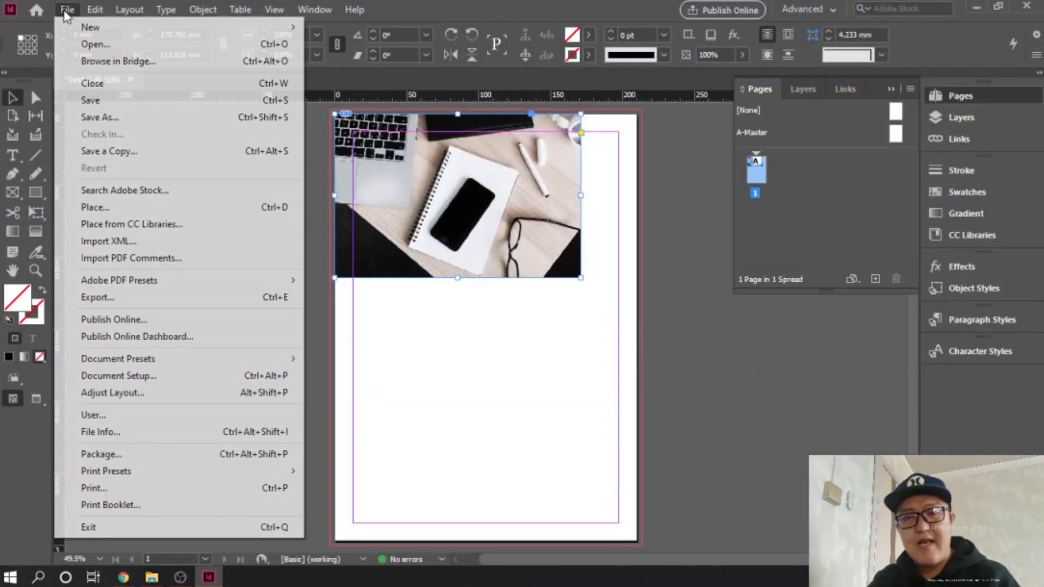
mouse_move(175, 289)
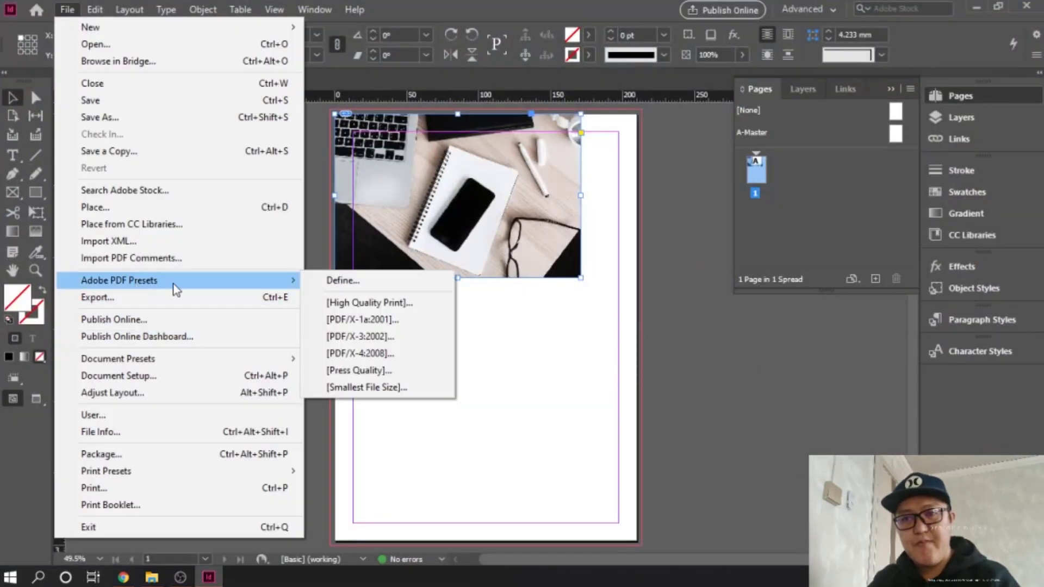
click(355, 372)
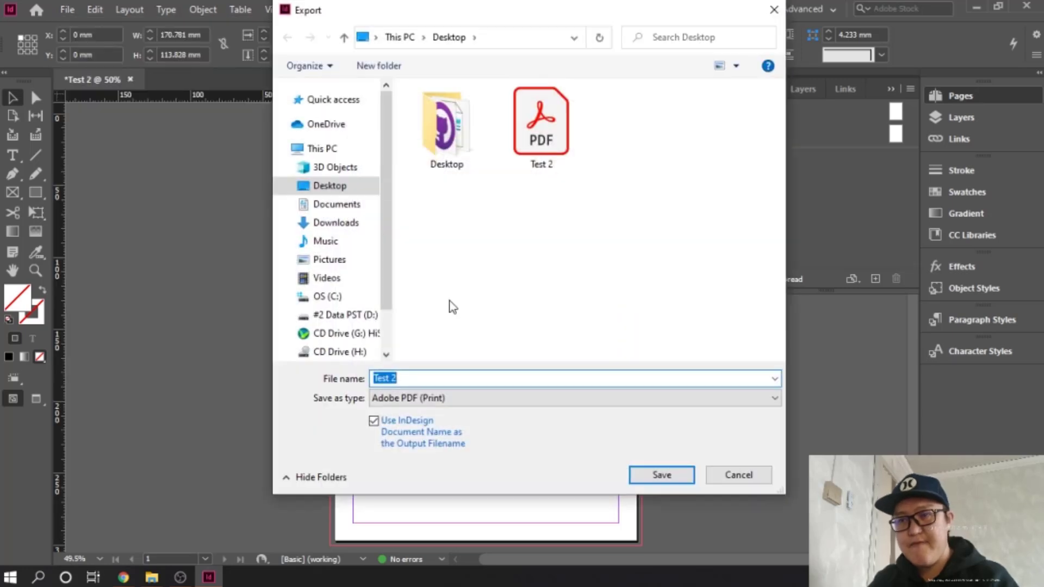
double_click(541, 138)
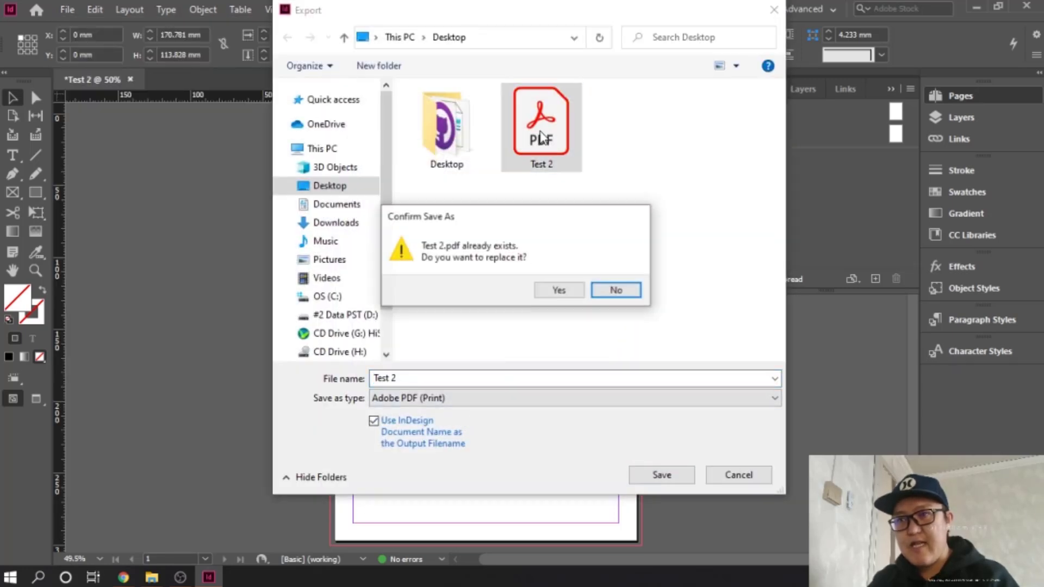
click(574, 293)
Enable All Printer's Marks and Use Document Bleed Settings for the PDF, and export it.
click(289, 142)
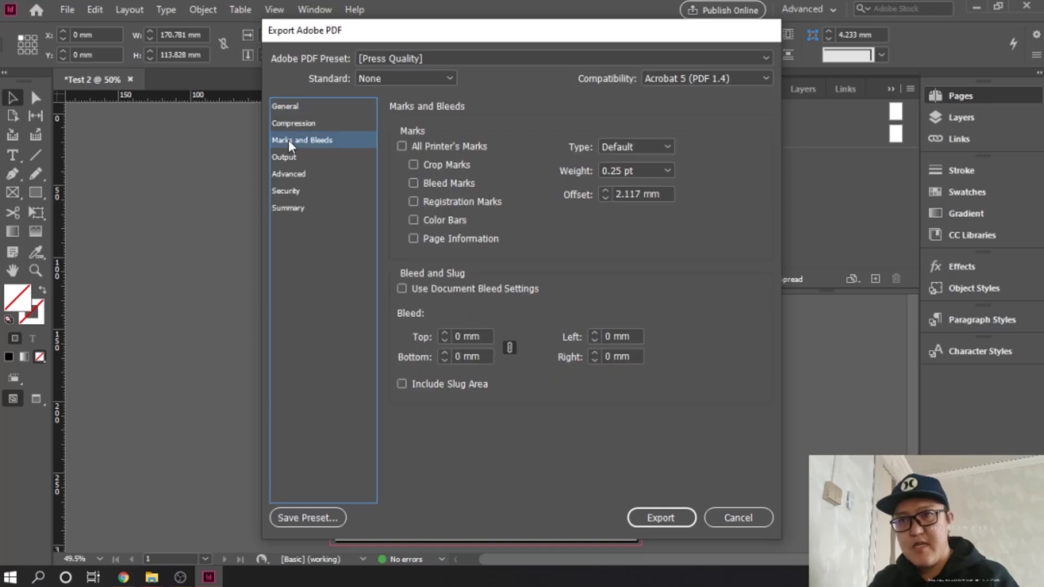
click(401, 144)
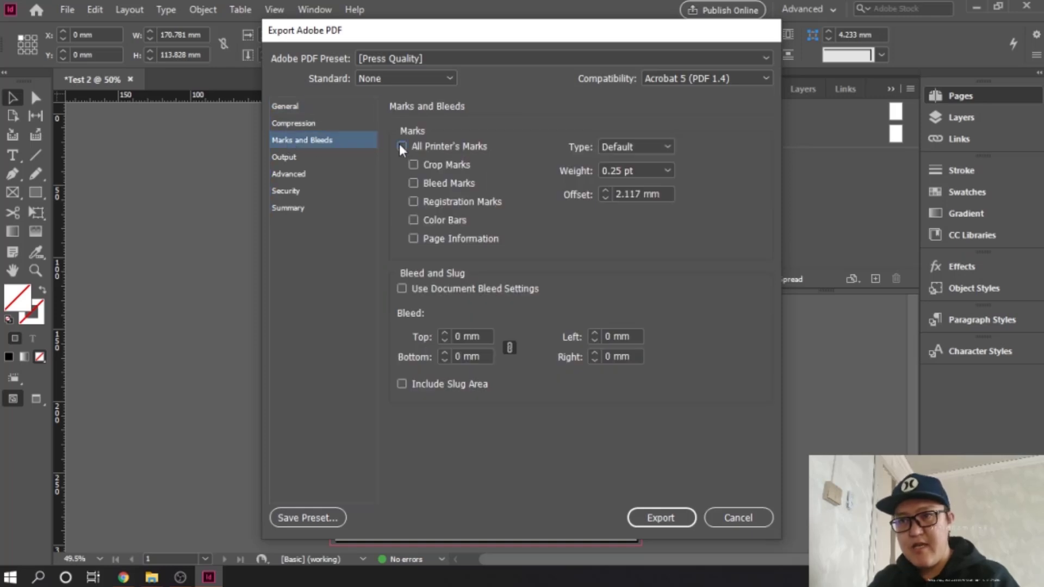
click(403, 288)
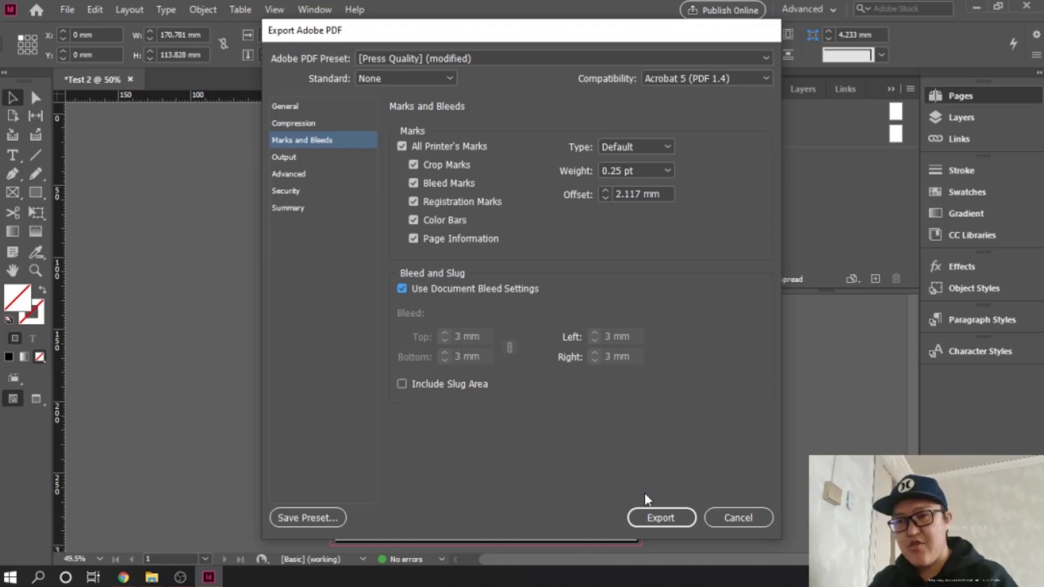
click(668, 519)
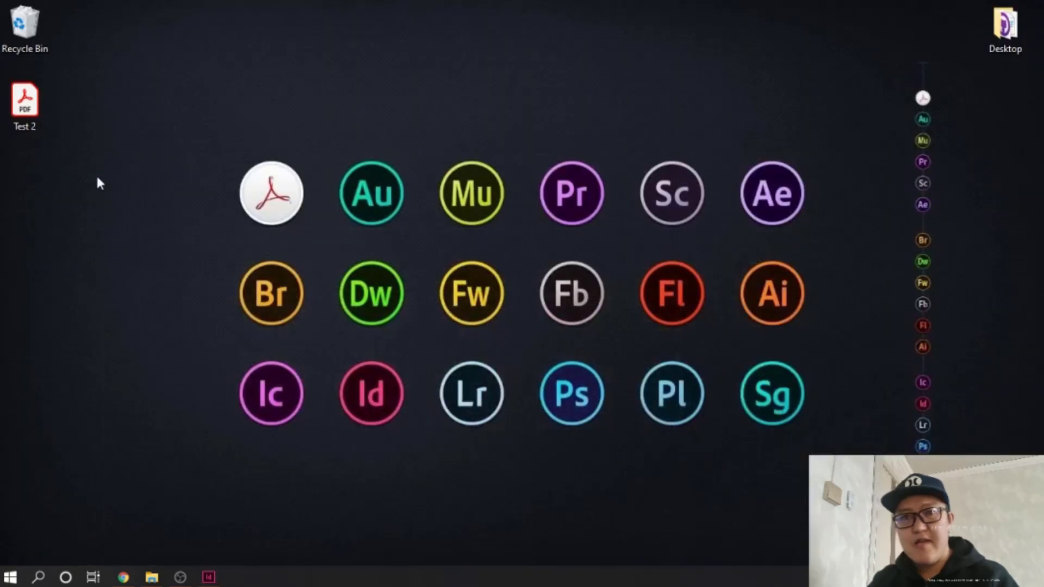
Open the new Test 2 PDF in Acrobat Reader and inspect the bleed area and printer's marks around the page.
double_click(45, 113)
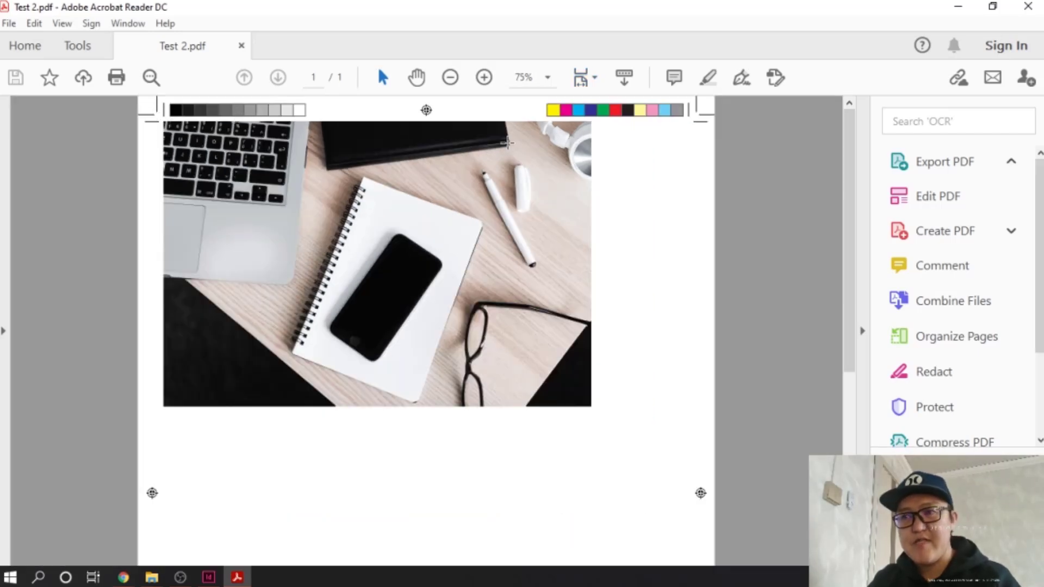
scroll(240, 139, down, 5)
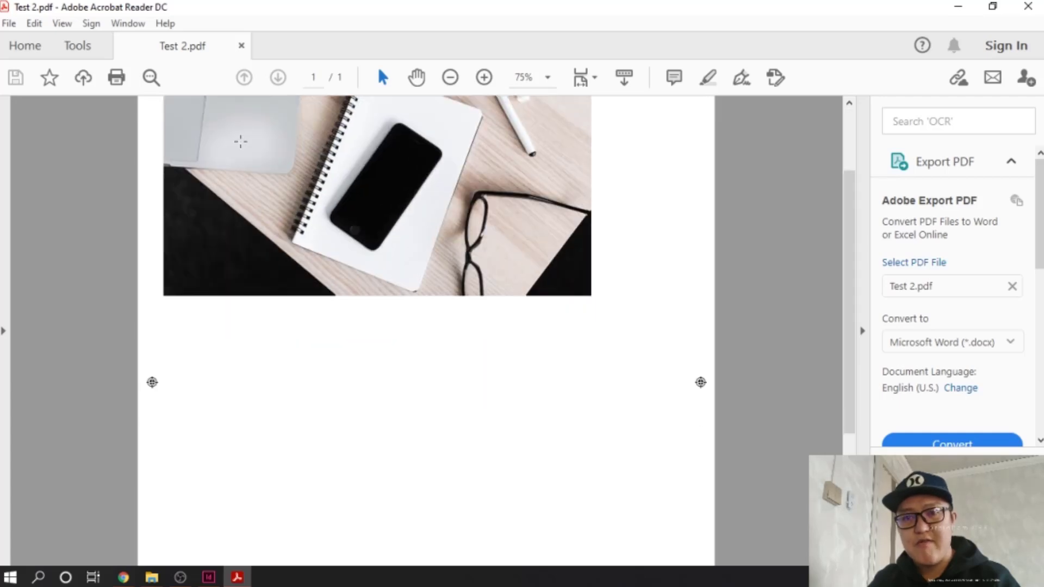
scroll(243, 148, up, 5)
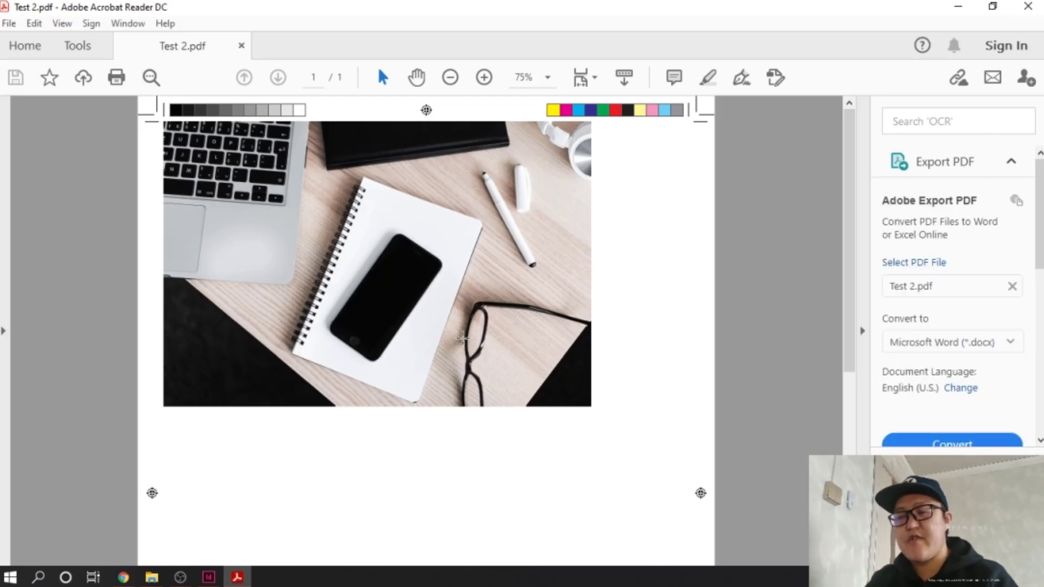
scroll(455, 335, down, 3)
scroll(455, 334, up, 3)
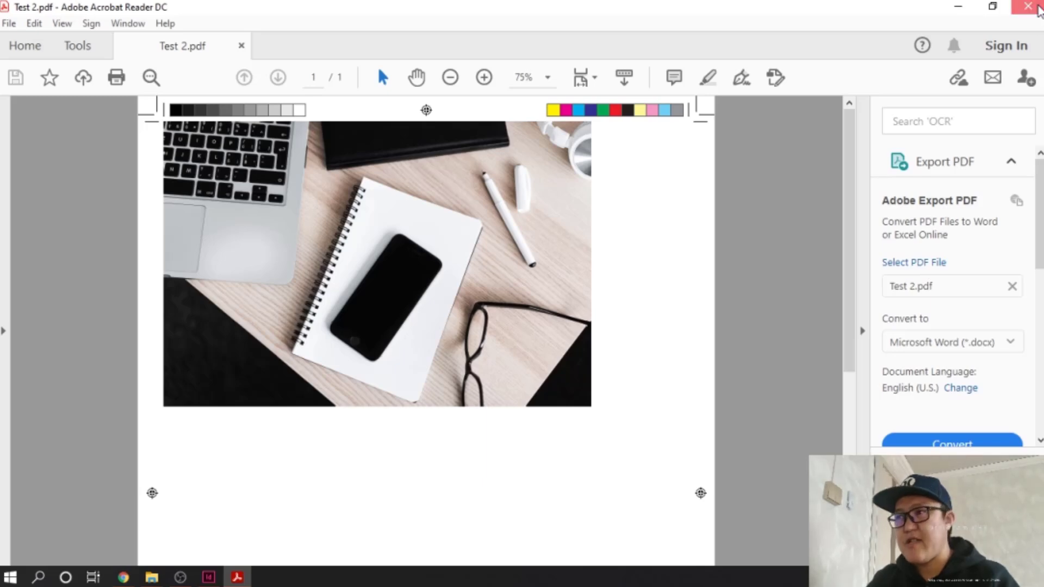
Close the PDF, return to InDesign and move the image to the bleed corner at X -3 mm, Y -3 mm.
click(1028, 6)
click(208, 577)
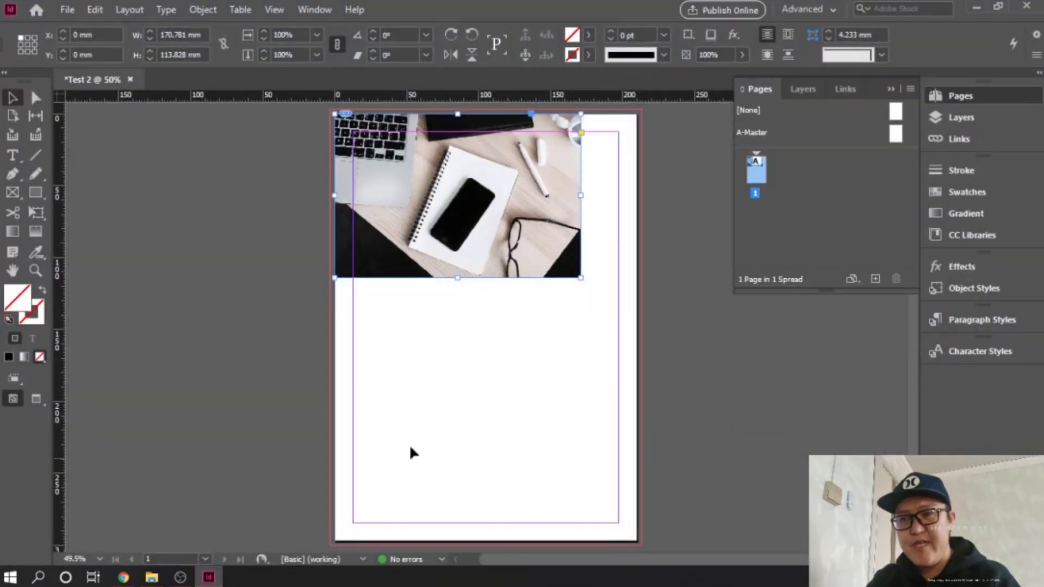
drag(395, 177, 390, 172)
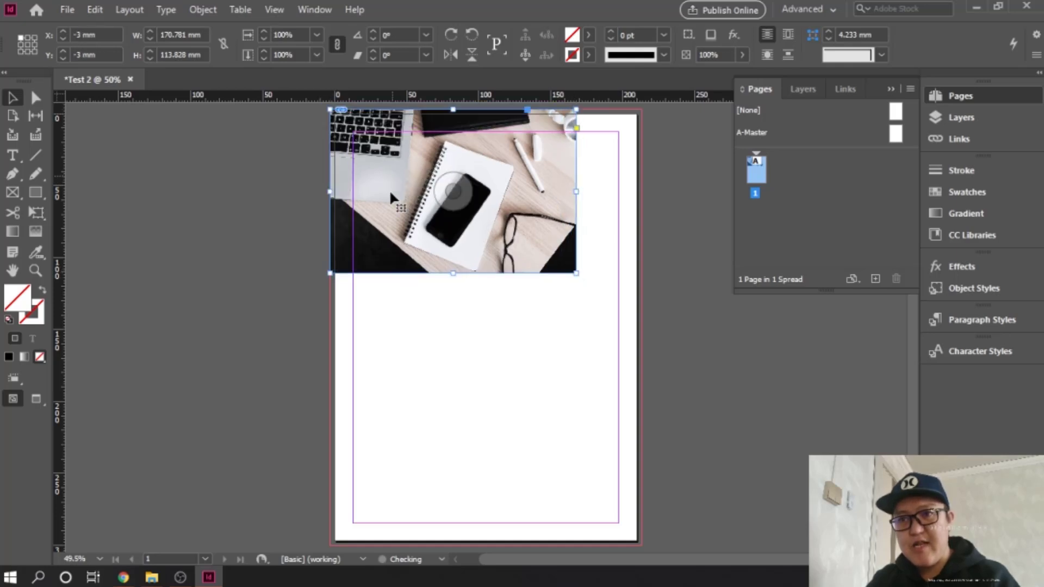
click(374, 345)
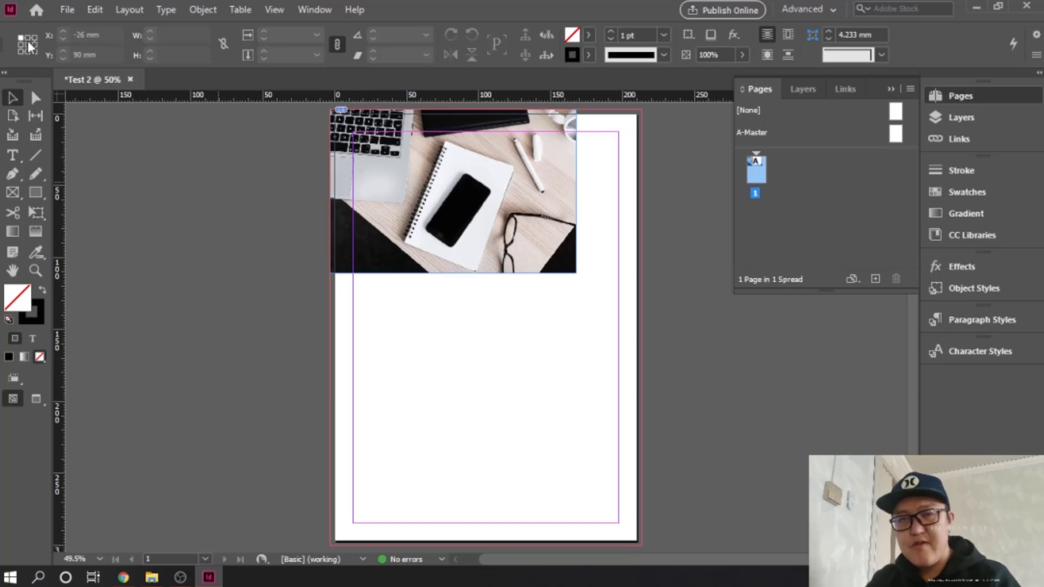
click(66, 10)
click(154, 298)
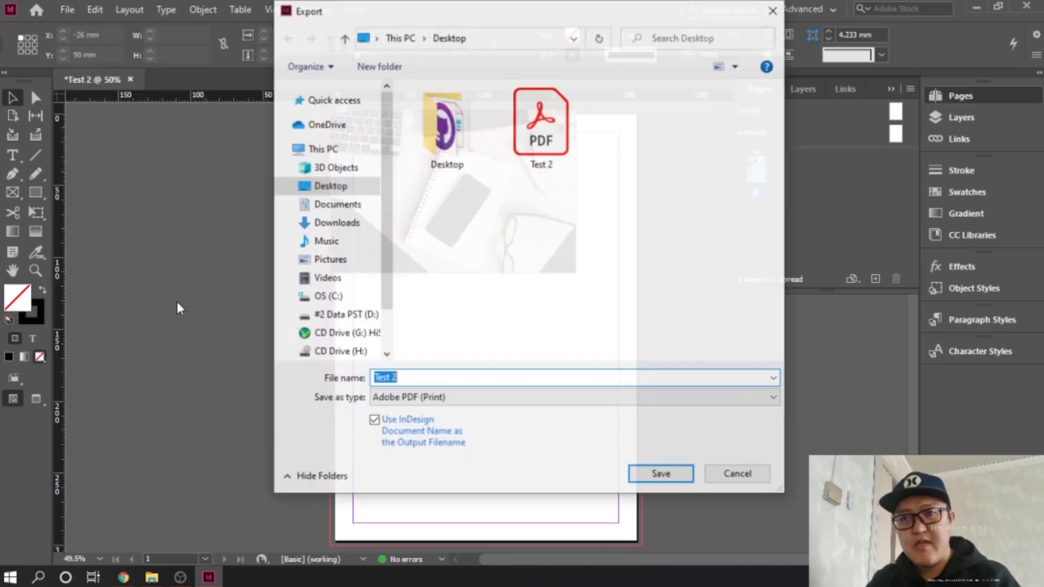
click(759, 479)
Start a PDF export with the Press Quality preset, replacing the existing Test 2 file on the Desktop.
click(68, 8)
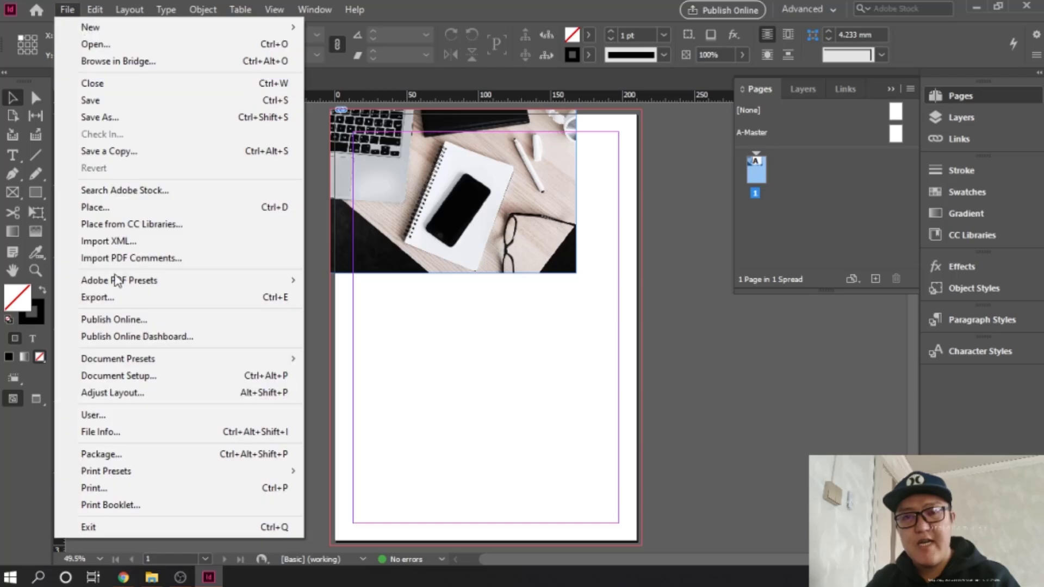
mouse_move(128, 289)
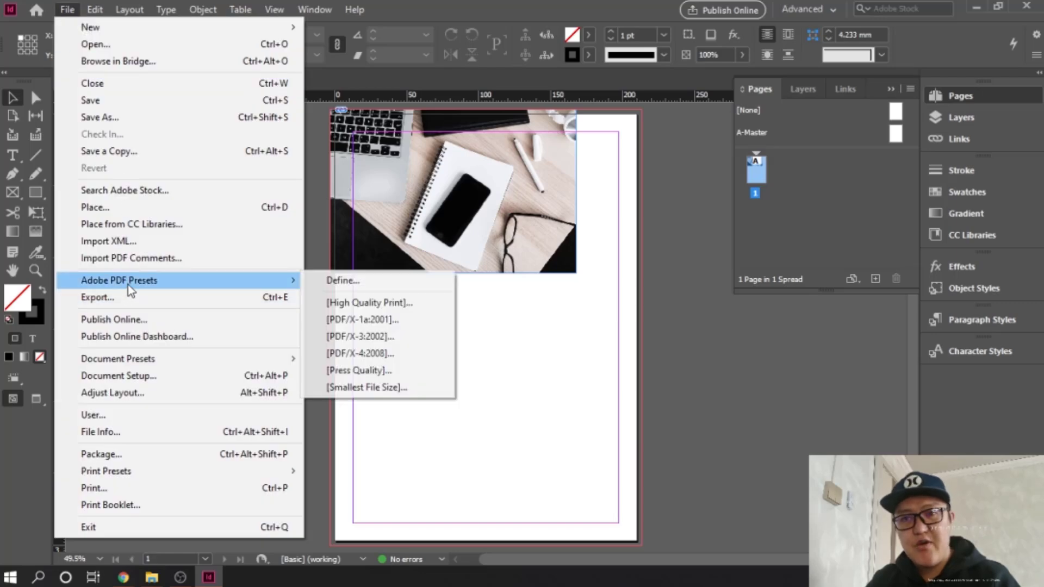
click(366, 372)
double_click(539, 147)
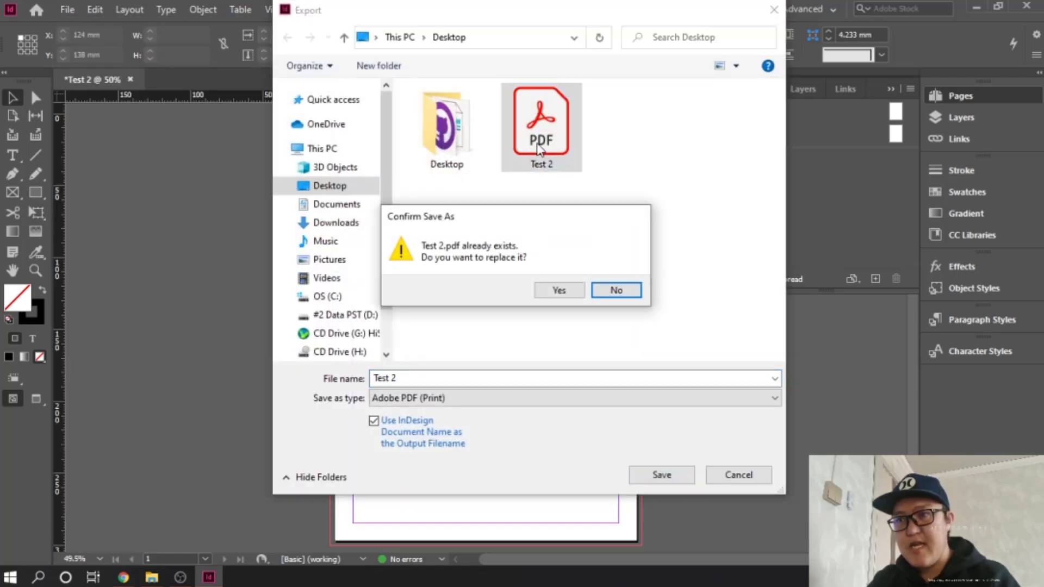
click(569, 291)
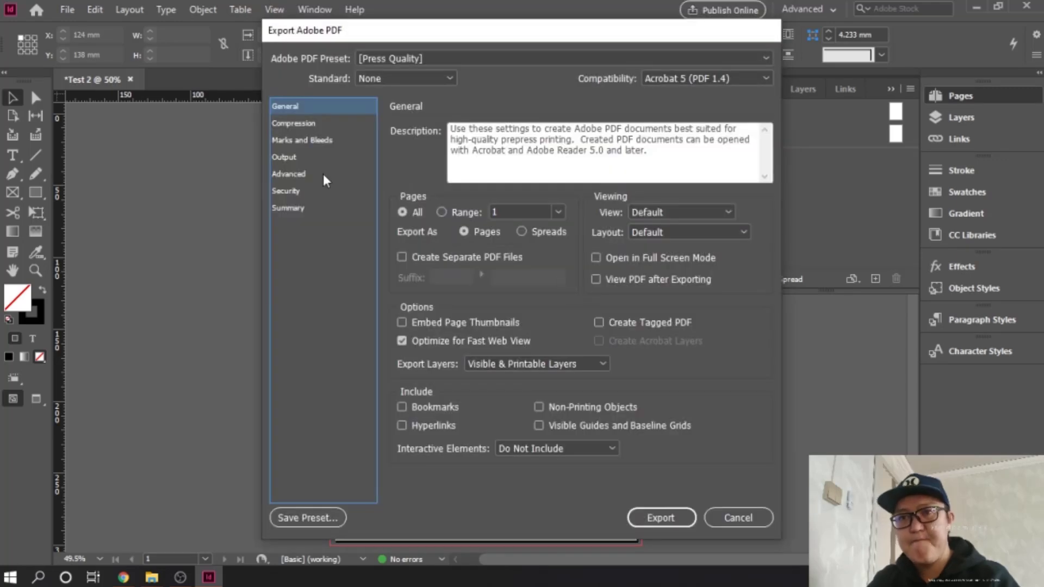
Turn on All Printer's Marks and Use Document Bleed Settings, and export the PDF.
click(319, 140)
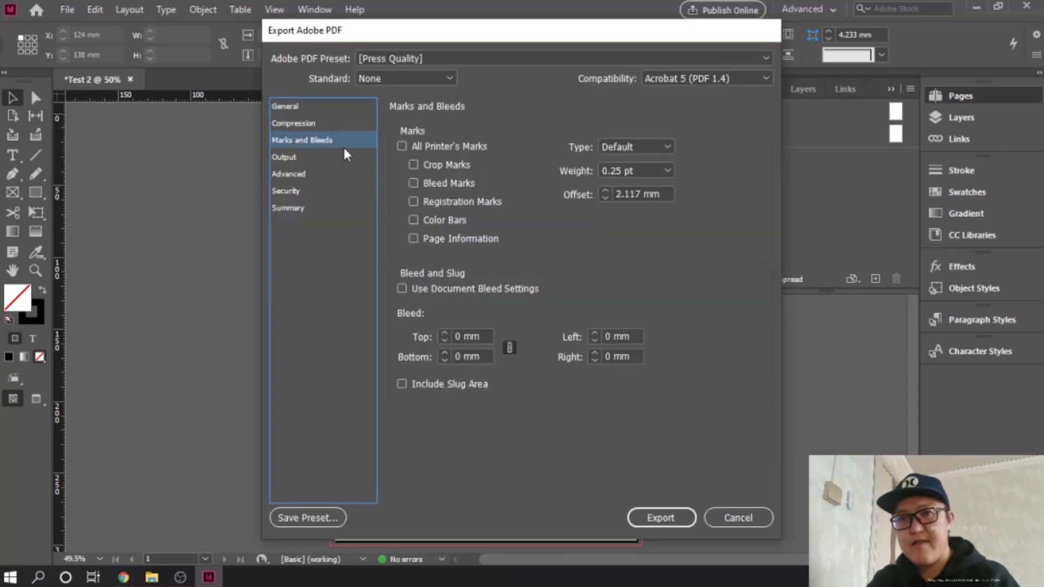
click(401, 145)
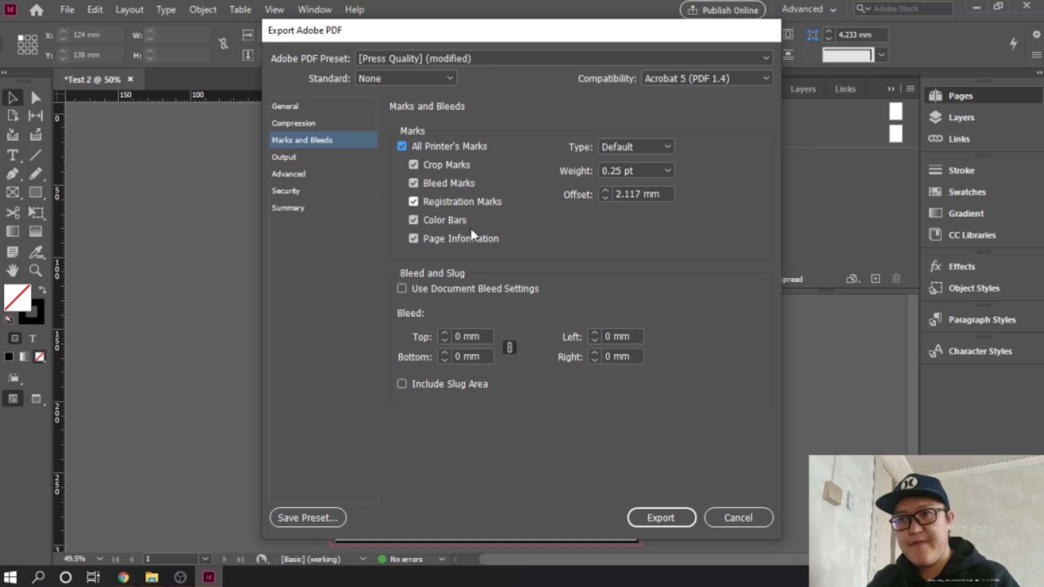
click(401, 290)
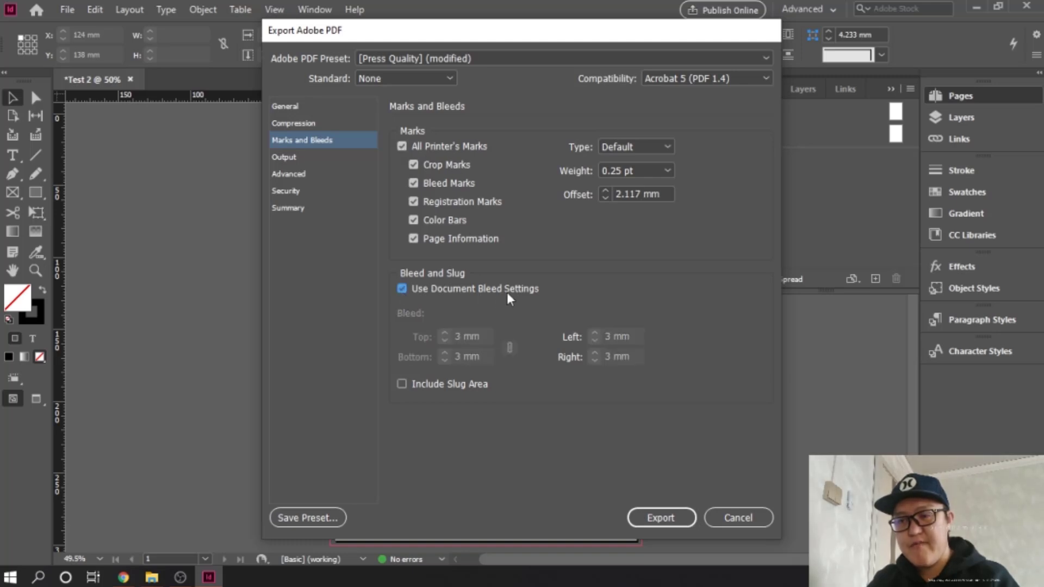
click(655, 519)
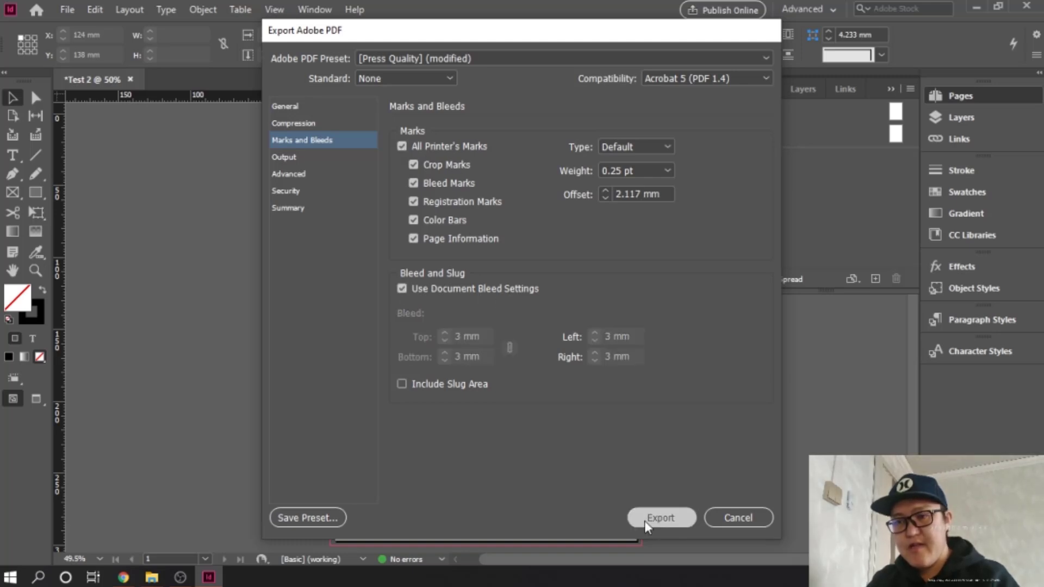
Open the exported Test 2 PDF from the Desktop in Acrobat Reader and check the image's bleed and the printer's marks.
click(977, 7)
double_click(39, 106)
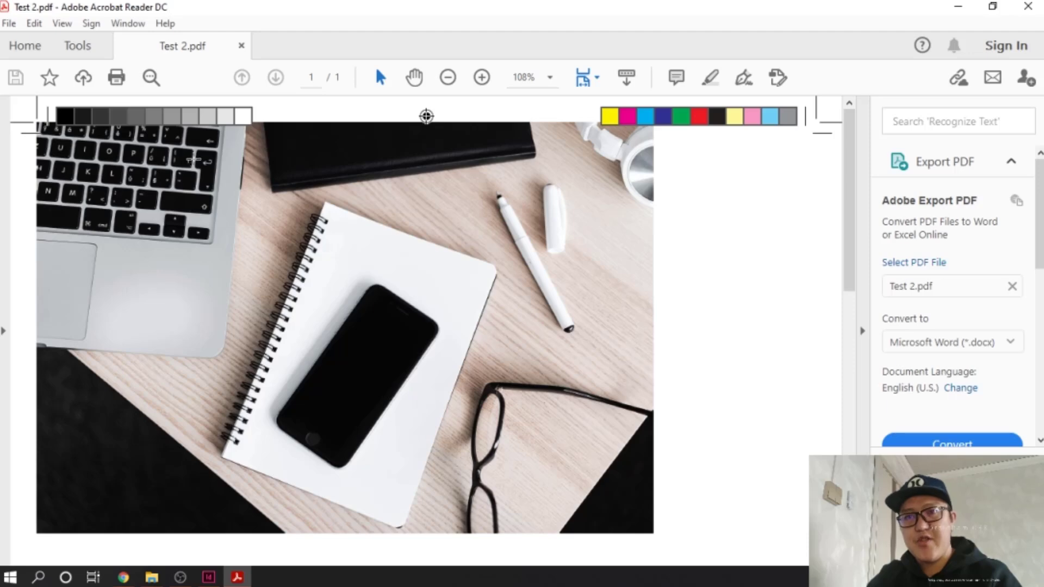
scroll(380, 208, down, 10)
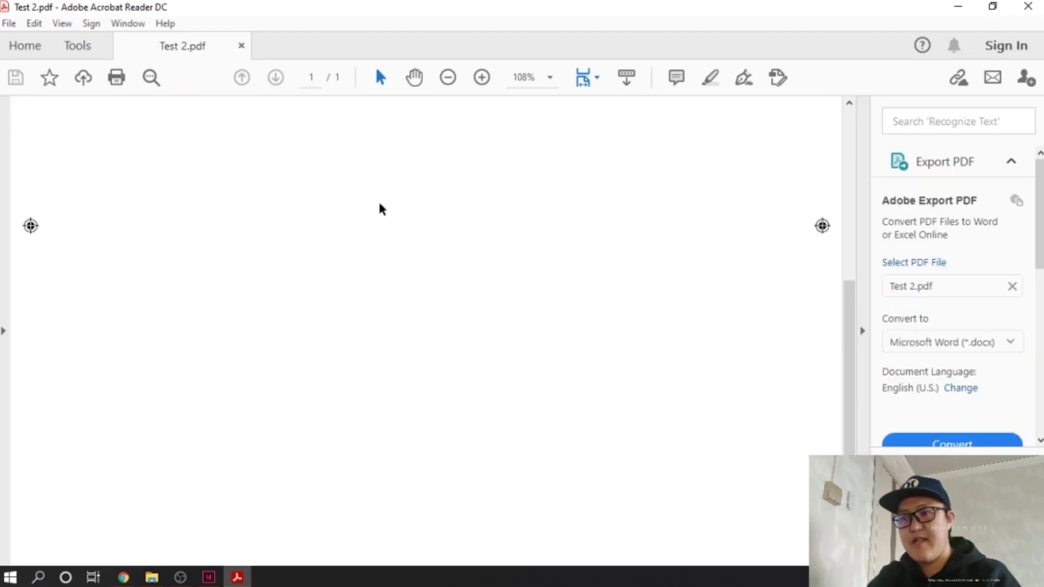
scroll(380, 209, up, 10)
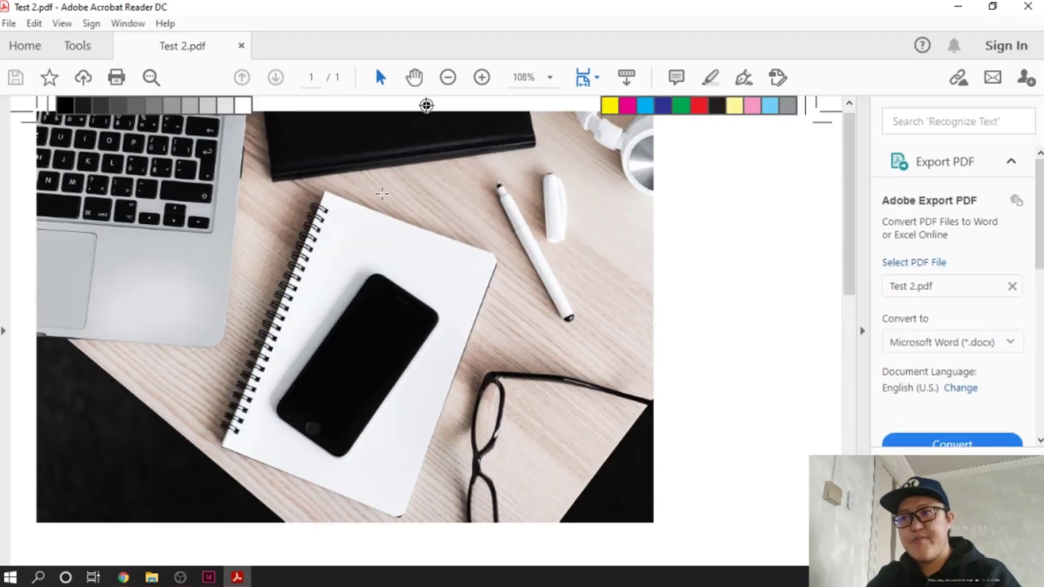
Close the PDF and Acrobat Reader, switch back to InDesign and close the Test 2 document without saving changes.
click(242, 45)
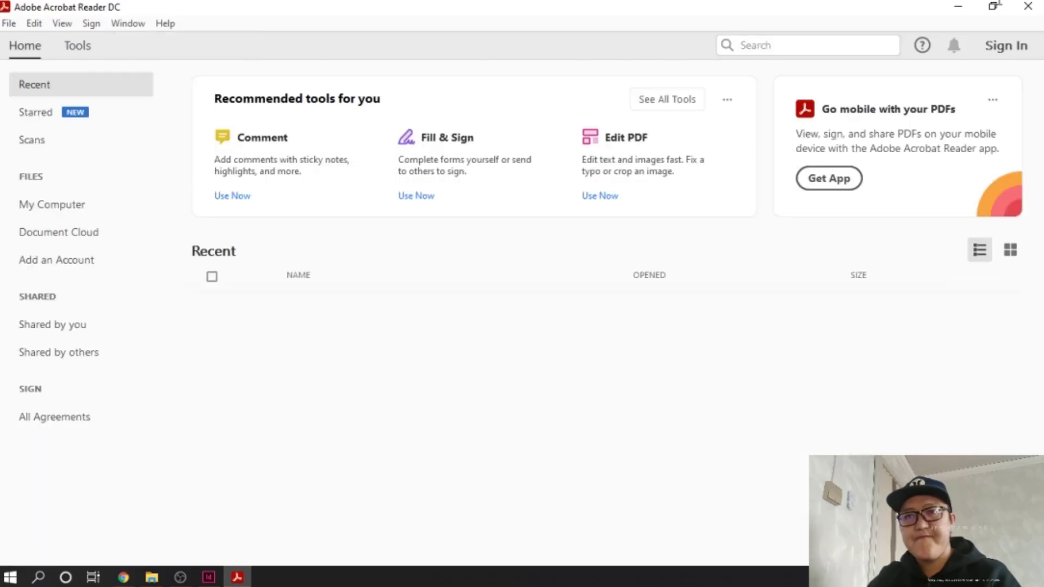
click(1026, 6)
click(210, 577)
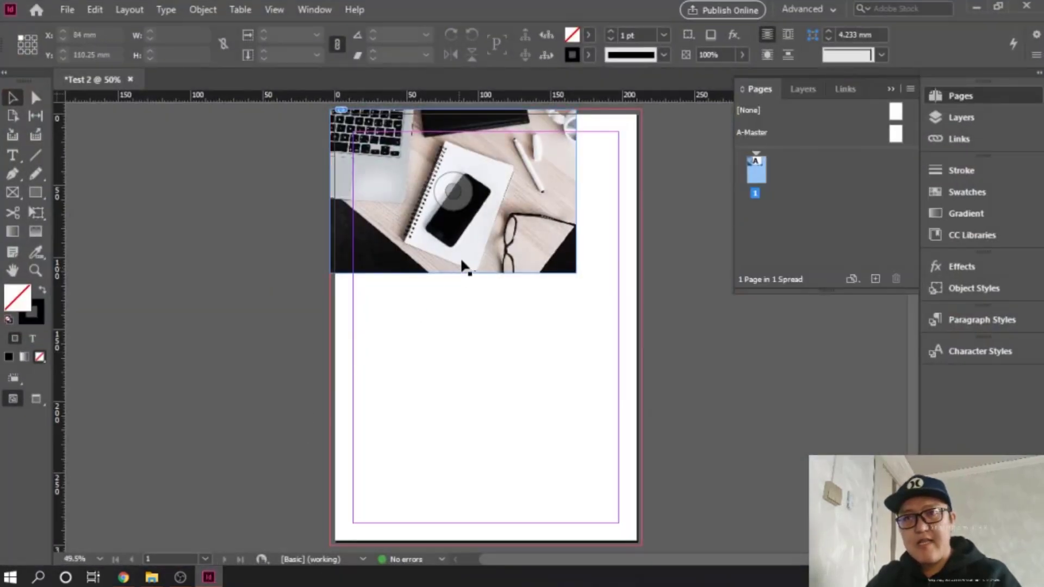
click(131, 80)
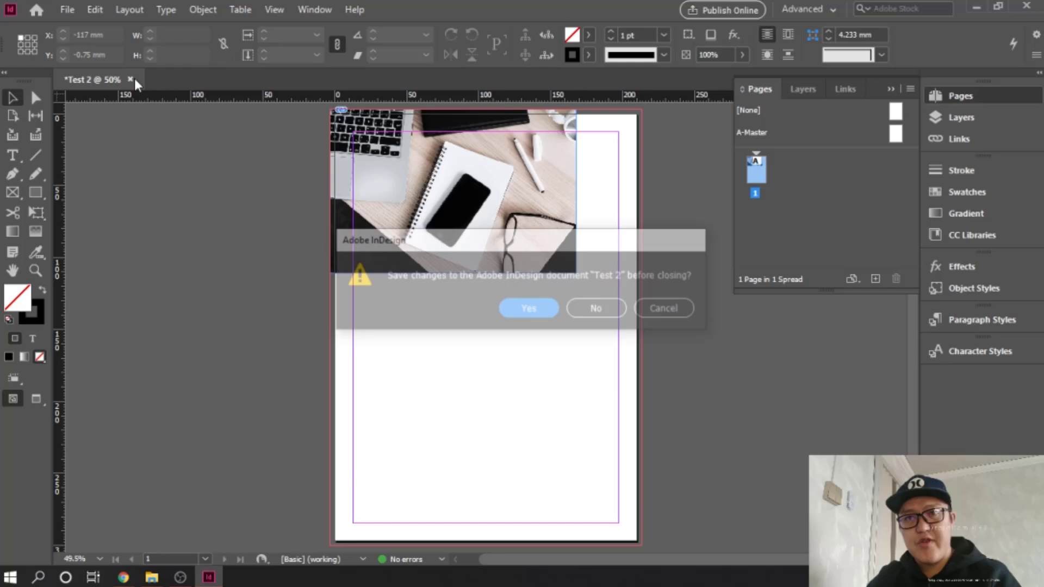
click(599, 306)
Start a new document, expand its bleed and margin settings, and change the units to Millimeters.
click(626, 438)
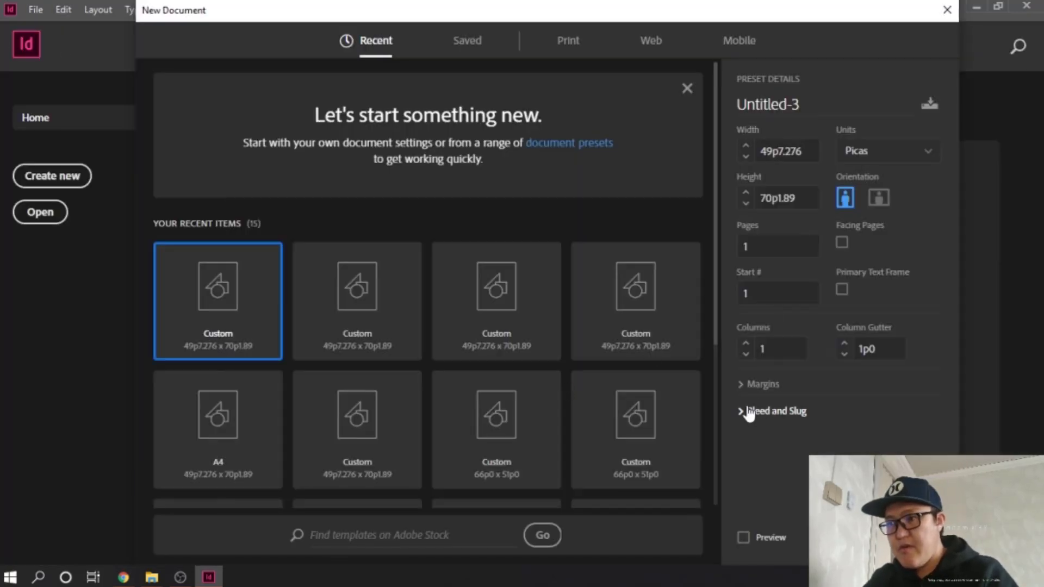
click(741, 412)
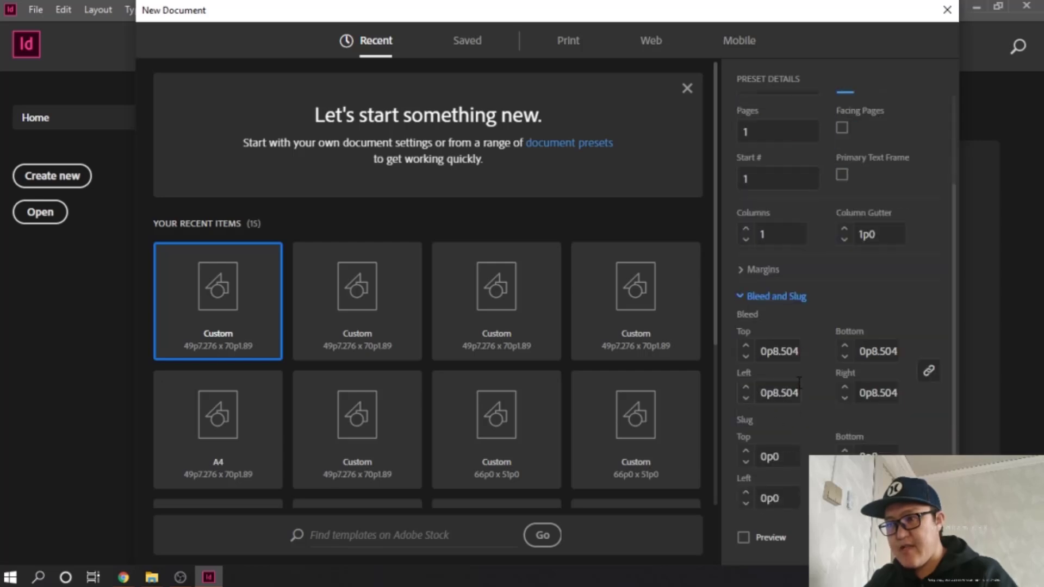
scroll(839, 417, up, 3)
scroll(839, 416, down, 2)
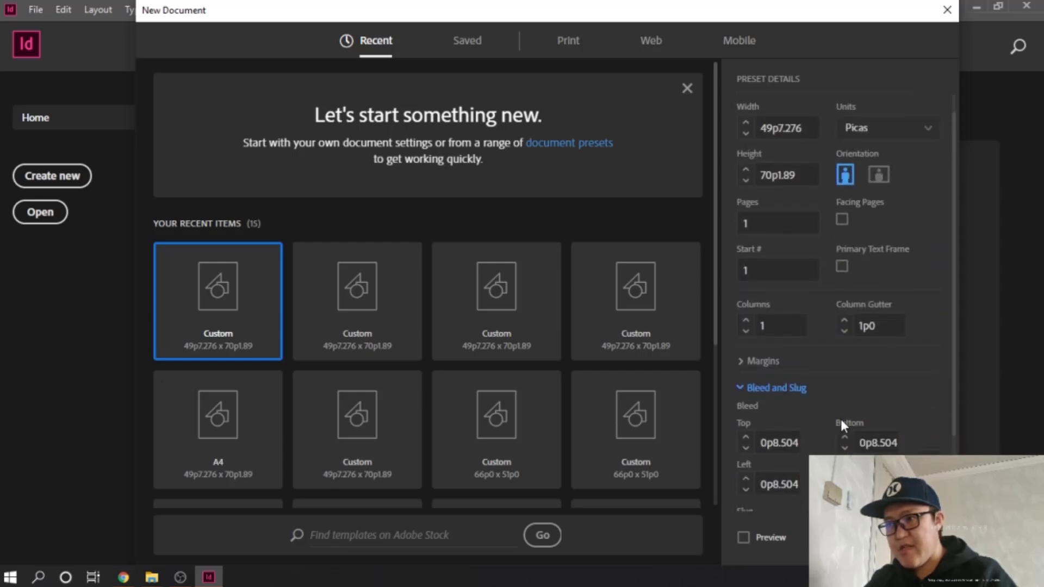
scroll(839, 416, up, 2)
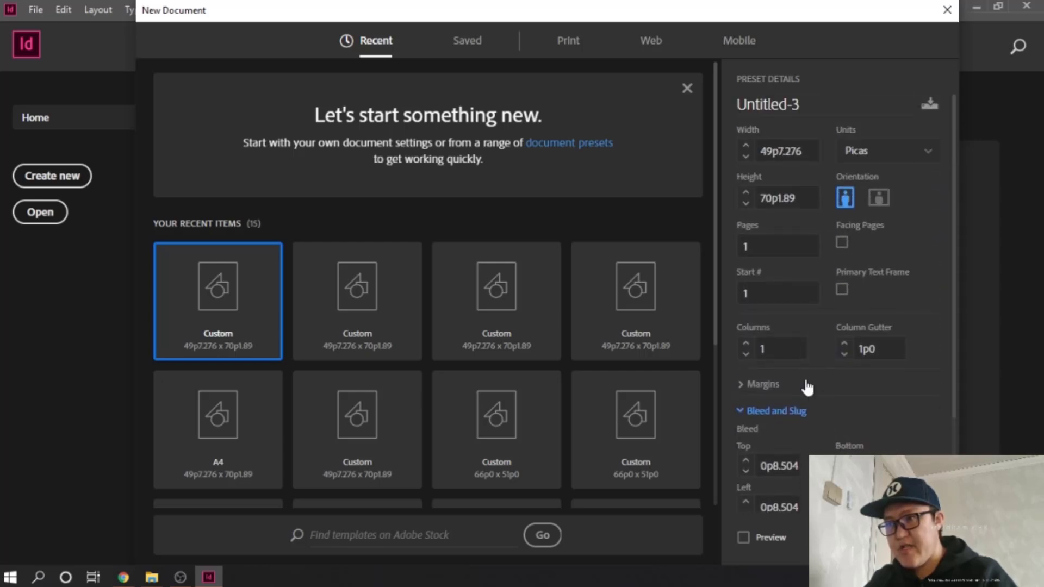
click(742, 386)
scroll(898, 232, up, 2)
click(918, 151)
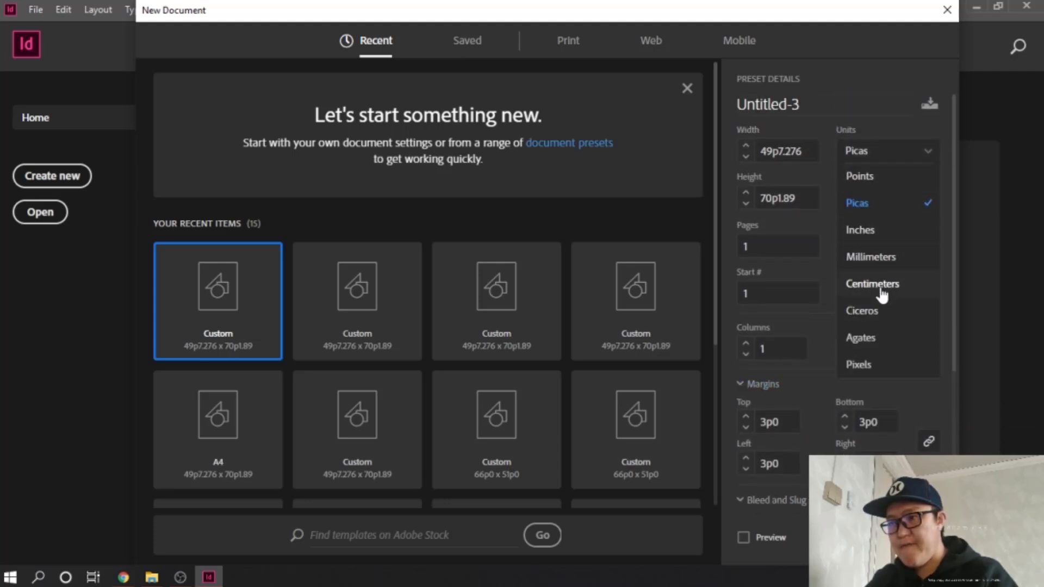
click(884, 261)
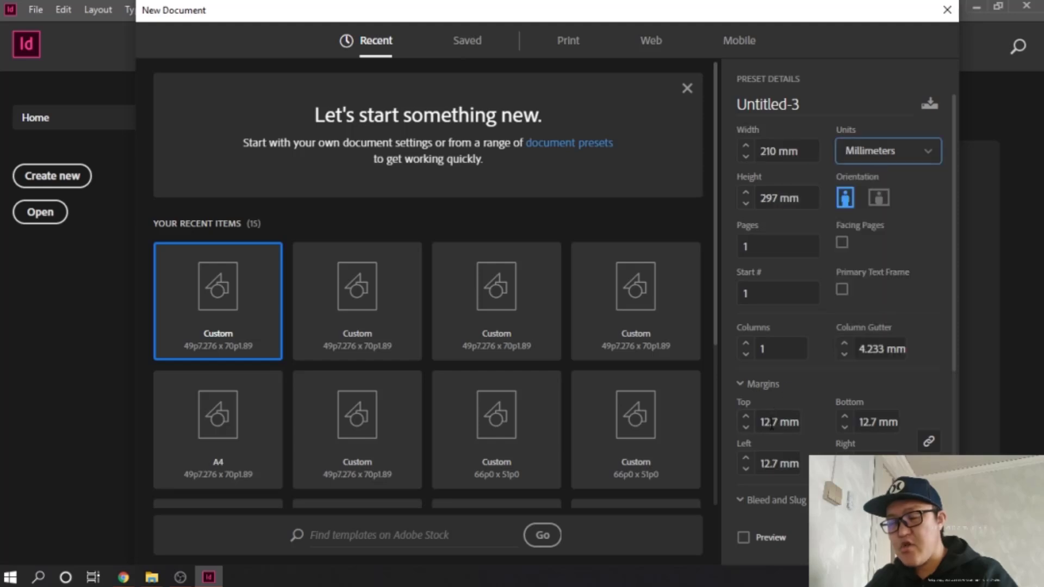
Set all four linked margins of the new document to 10 mm.
scroll(776, 418, down, 5)
scroll(778, 424, up, 2)
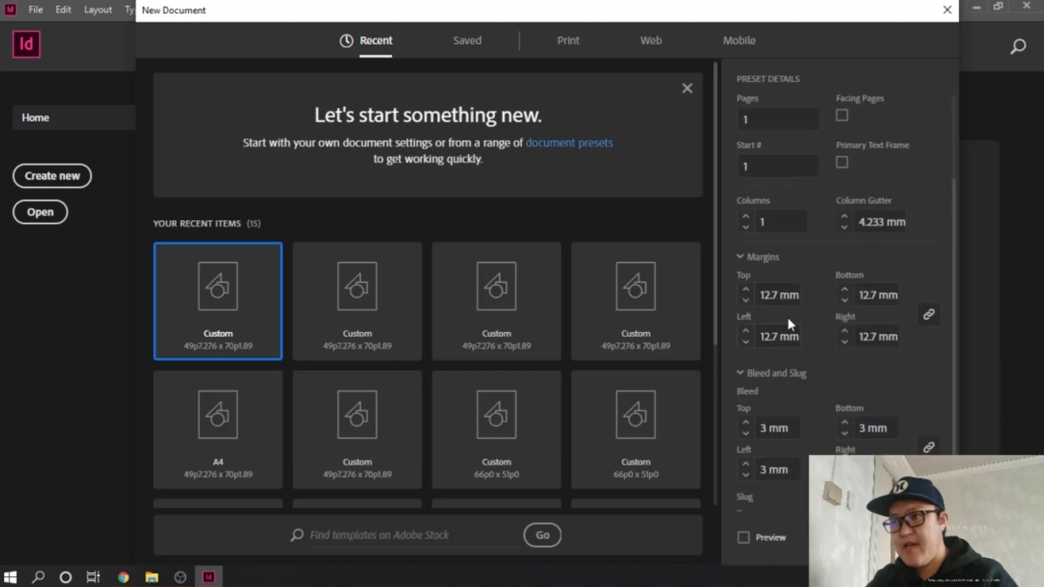
click(780, 293)
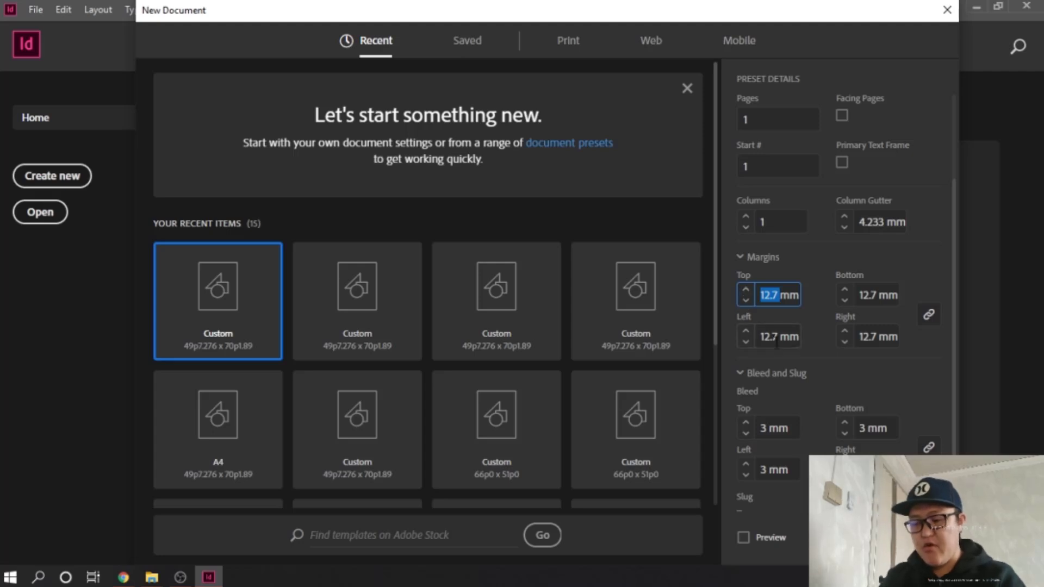
text(10mm)
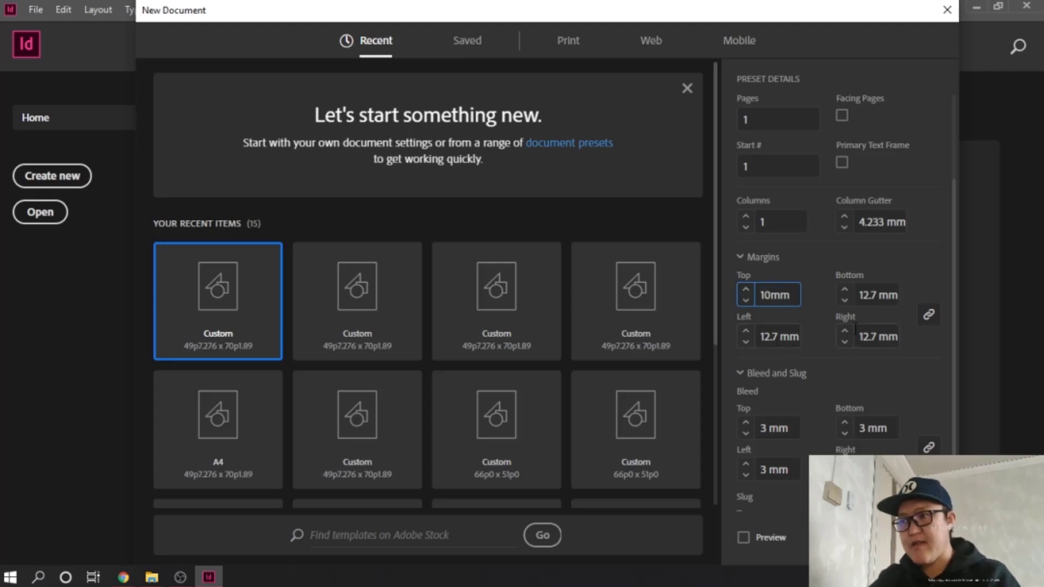
click(820, 303)
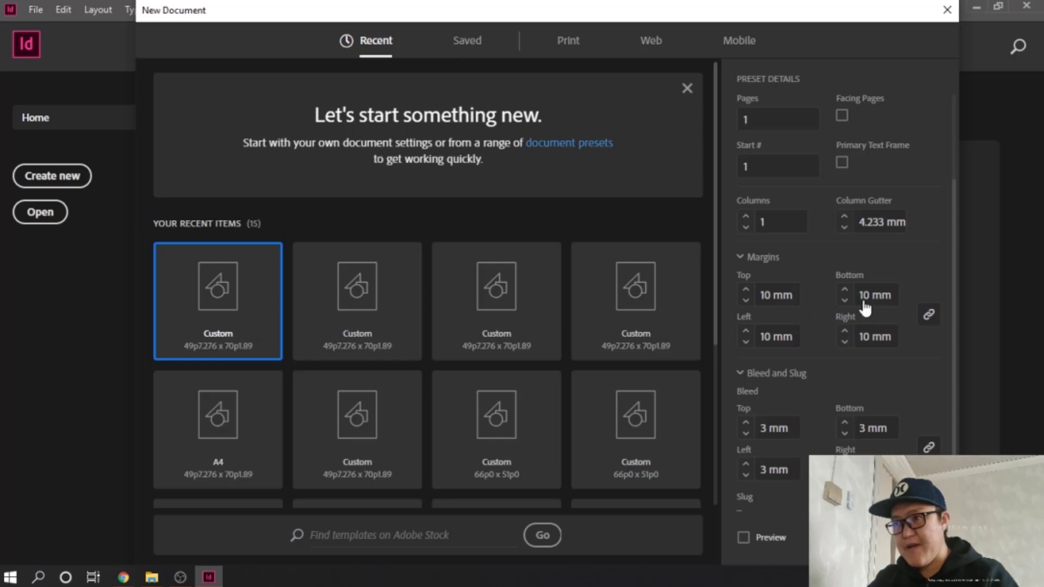
Unlink the margins and set the top and bottom margins to 5 mm and the left margin to 20 mm.
click(929, 321)
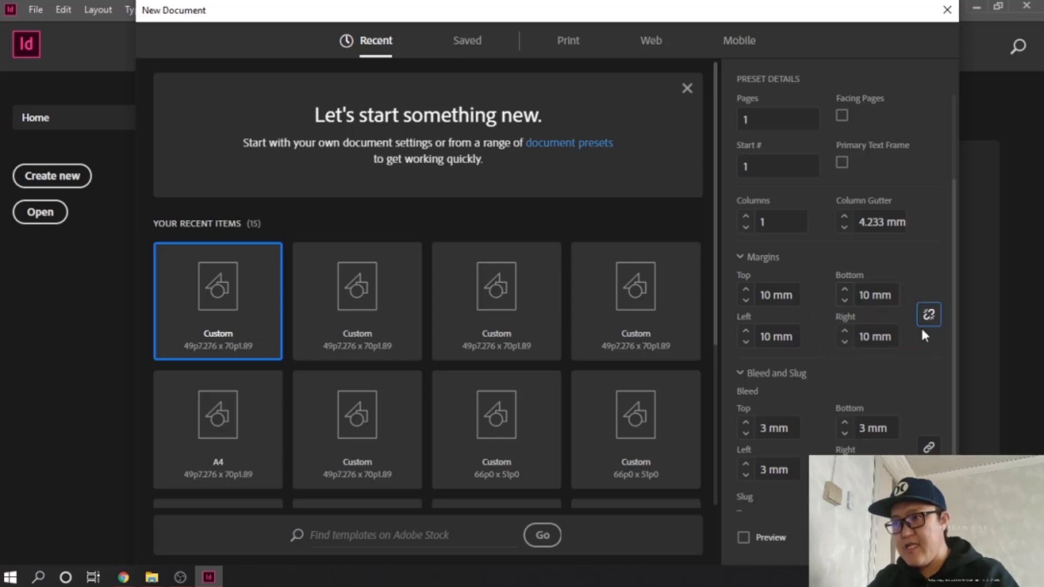
double_click(771, 294)
text(5)
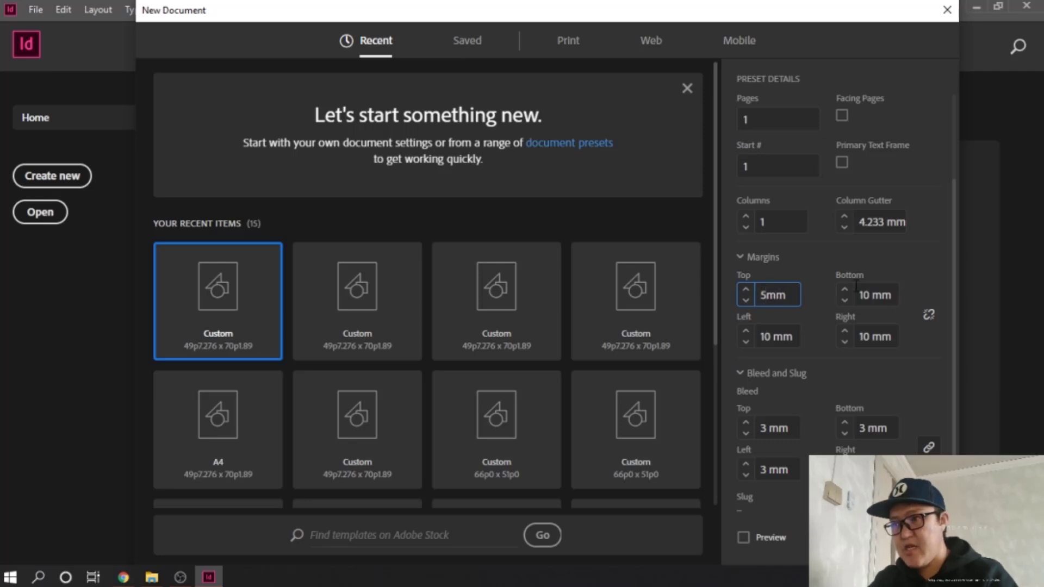
key(Tab)
text(5)
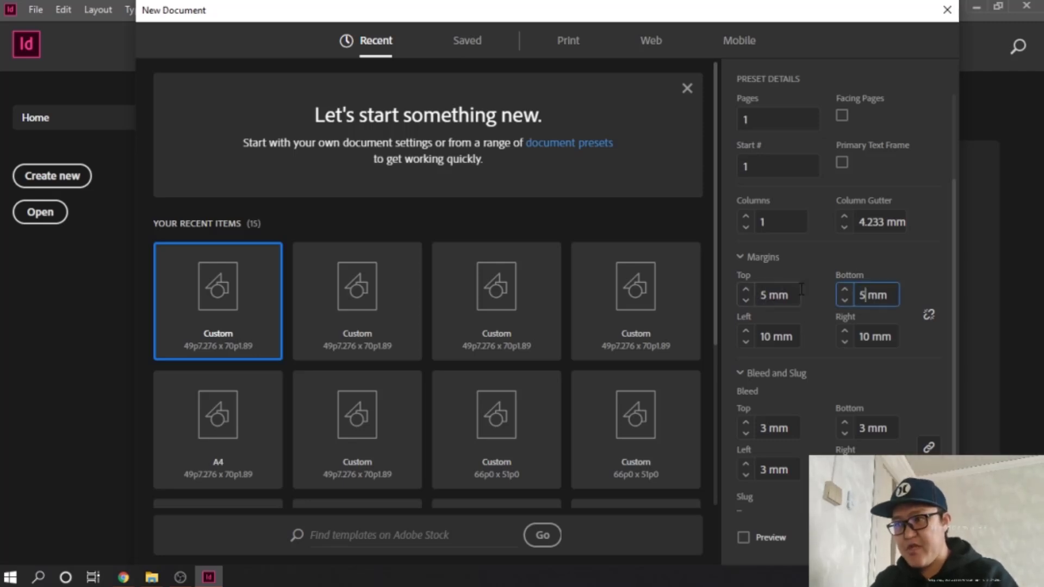
key(Tab)
scroll(744, 333, down, 2)
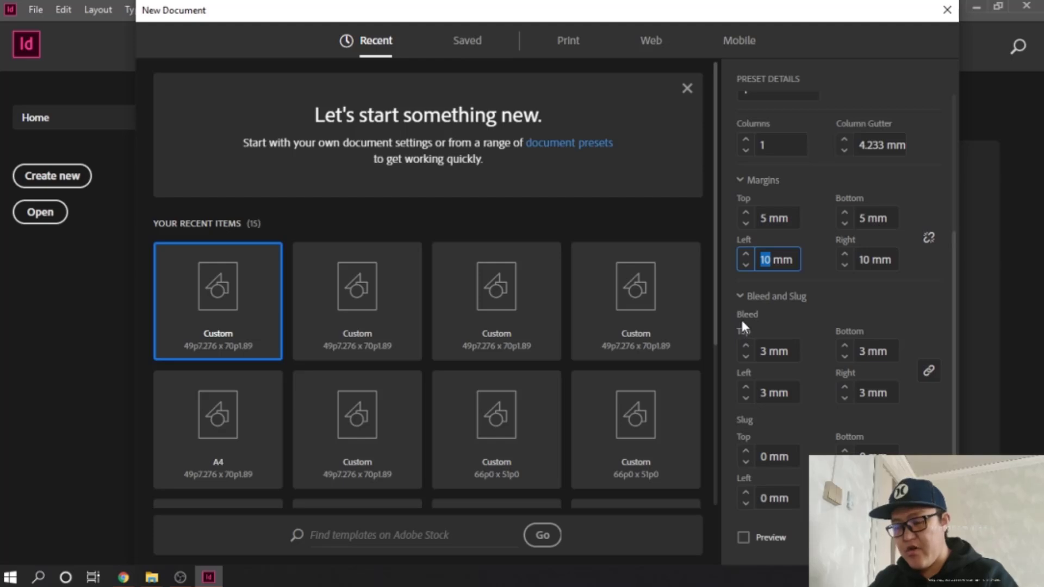
text(20)
click(910, 287)
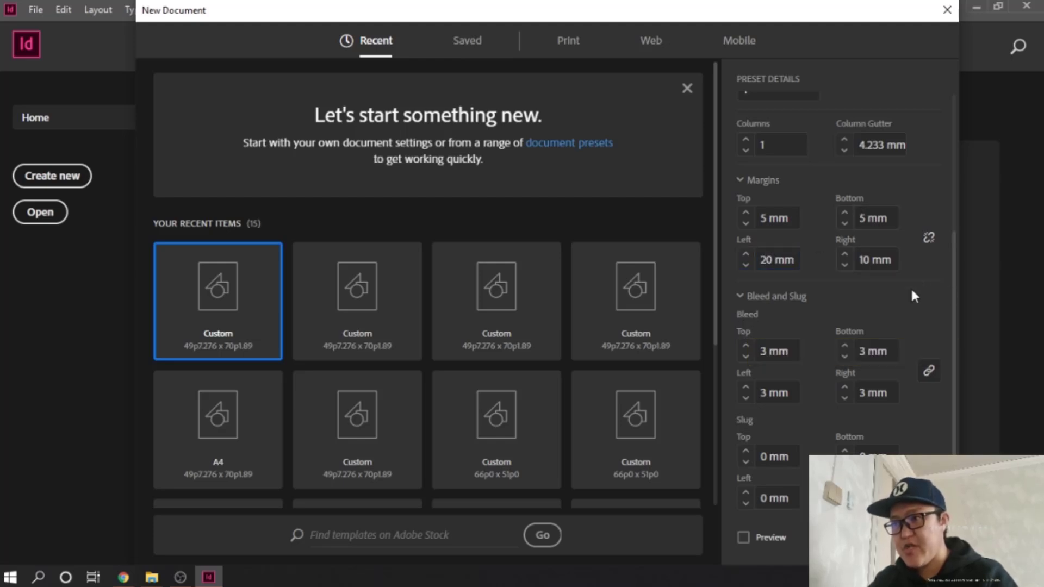
scroll(909, 289, up, 2)
scroll(909, 289, down, 2)
scroll(910, 289, up, 2)
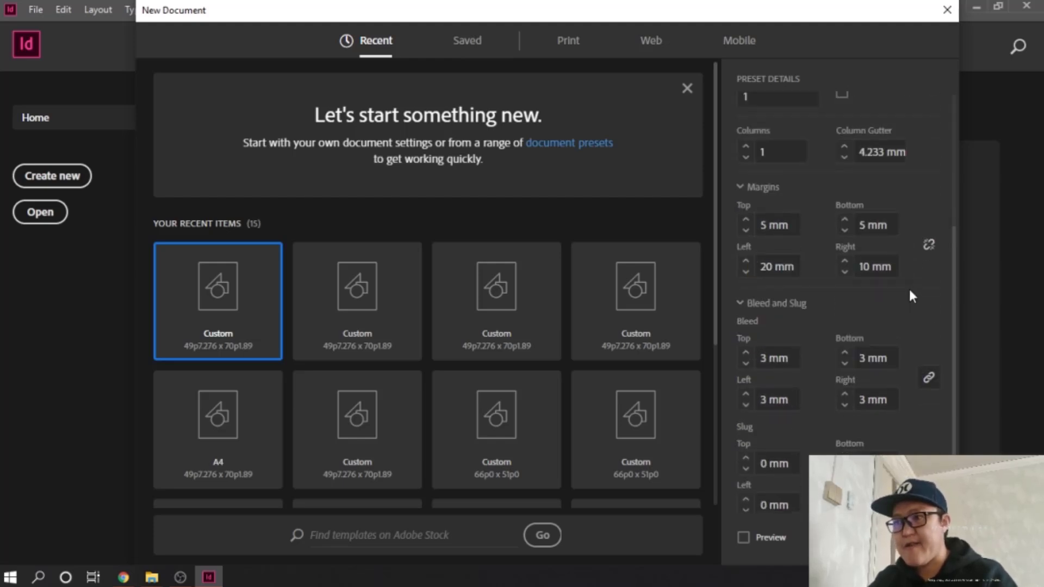
scroll(909, 287, down, 2)
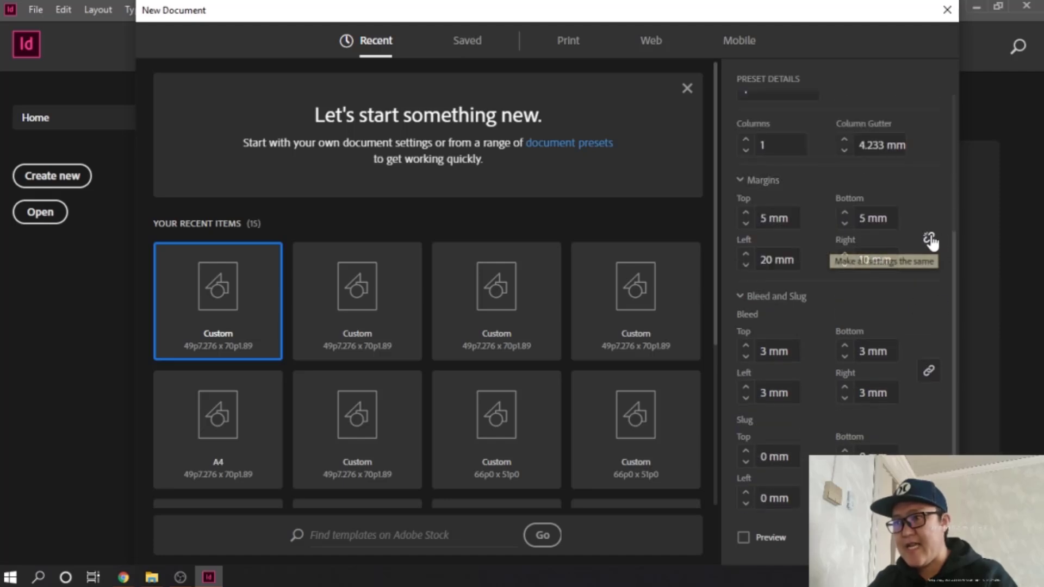
scroll(915, 364, up, 2)
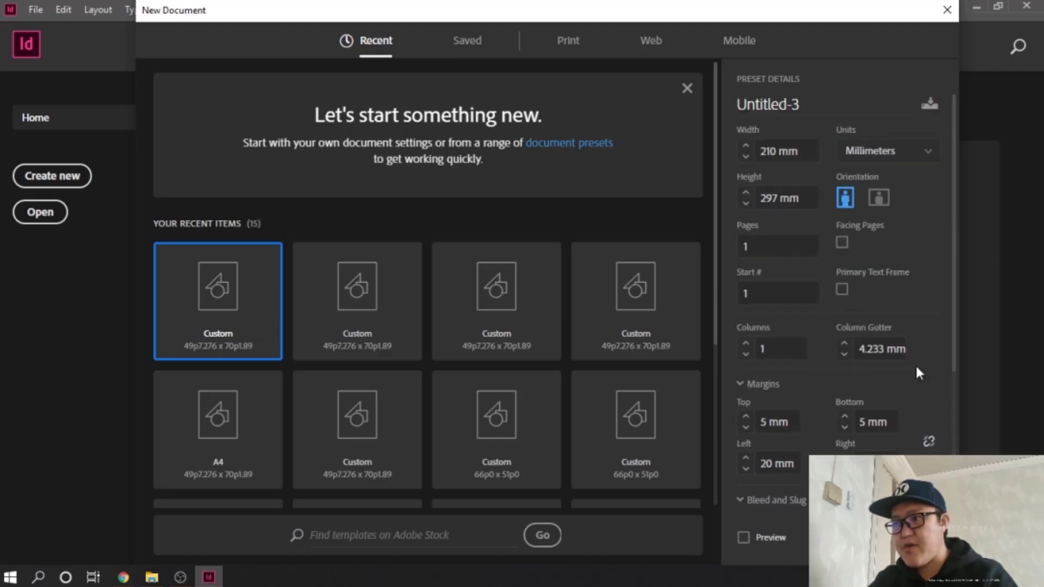
scroll(915, 363, down, 2)
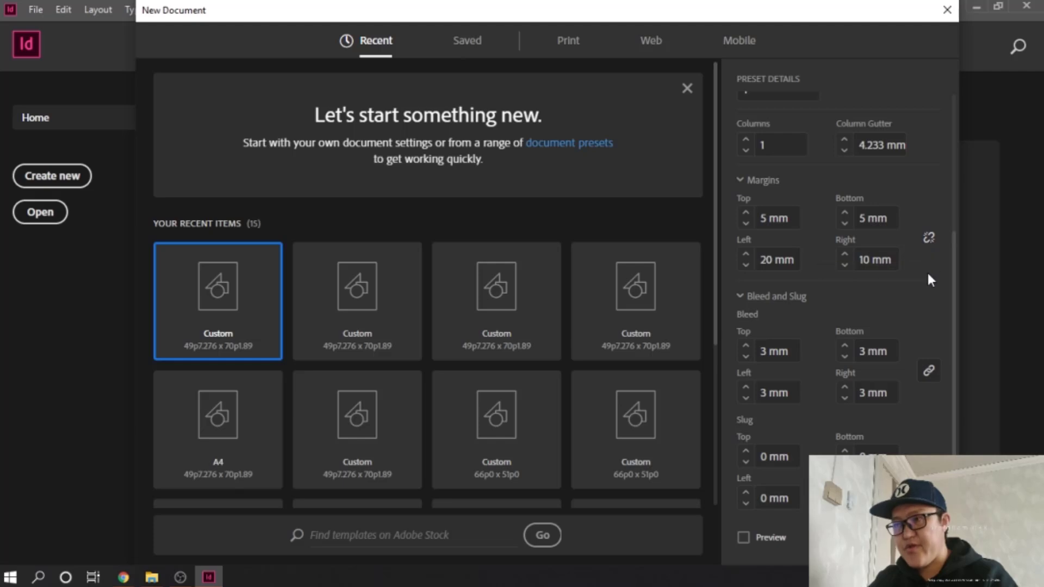
Create the document with the unequal margins and 3 mm bleed, and close it again.
scroll(927, 270, up, 2)
scroll(927, 270, down, 2)
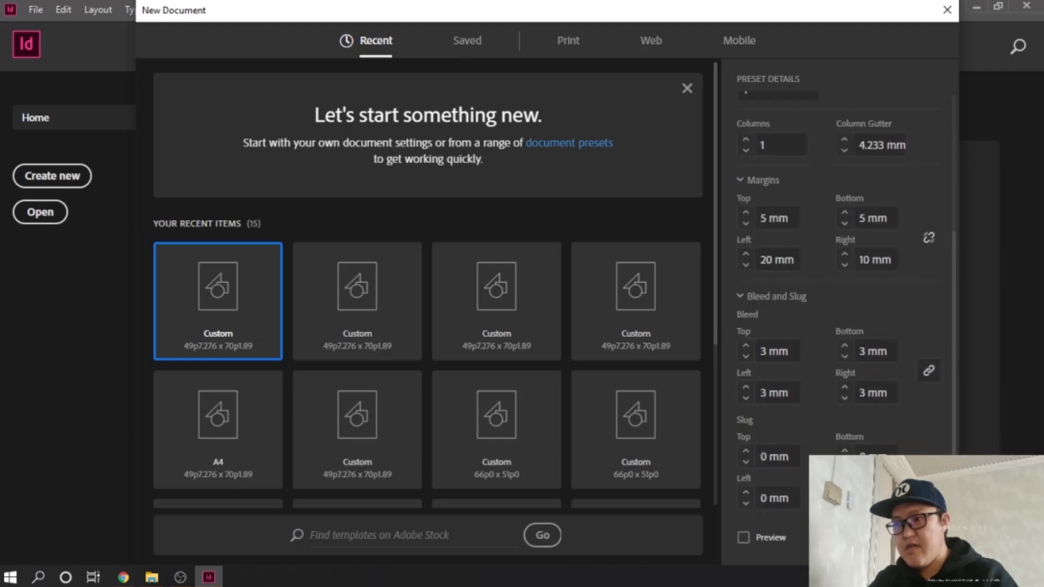
click(851, 538)
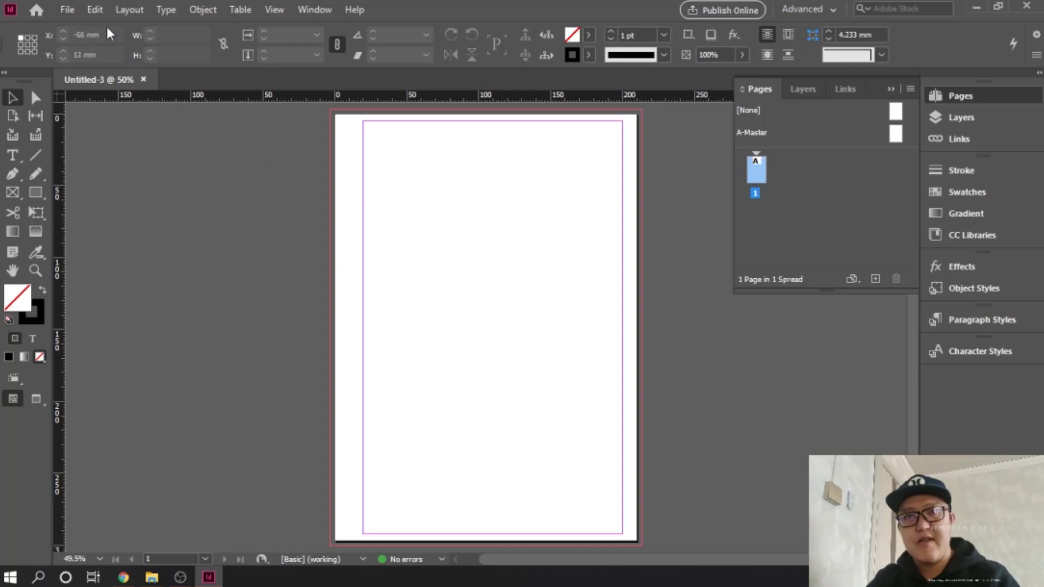
click(144, 80)
click(60, 10)
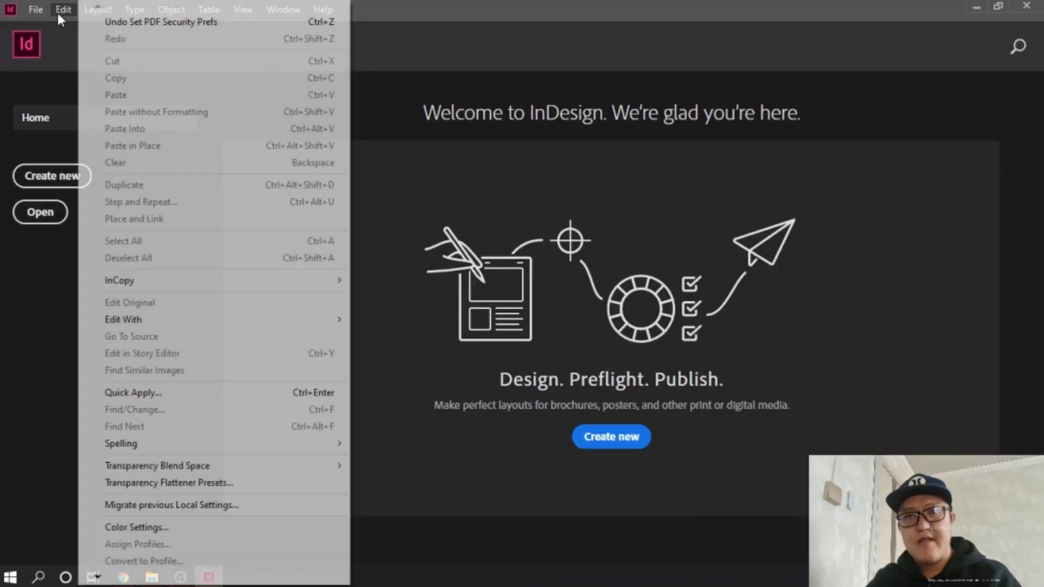
click(536, 229)
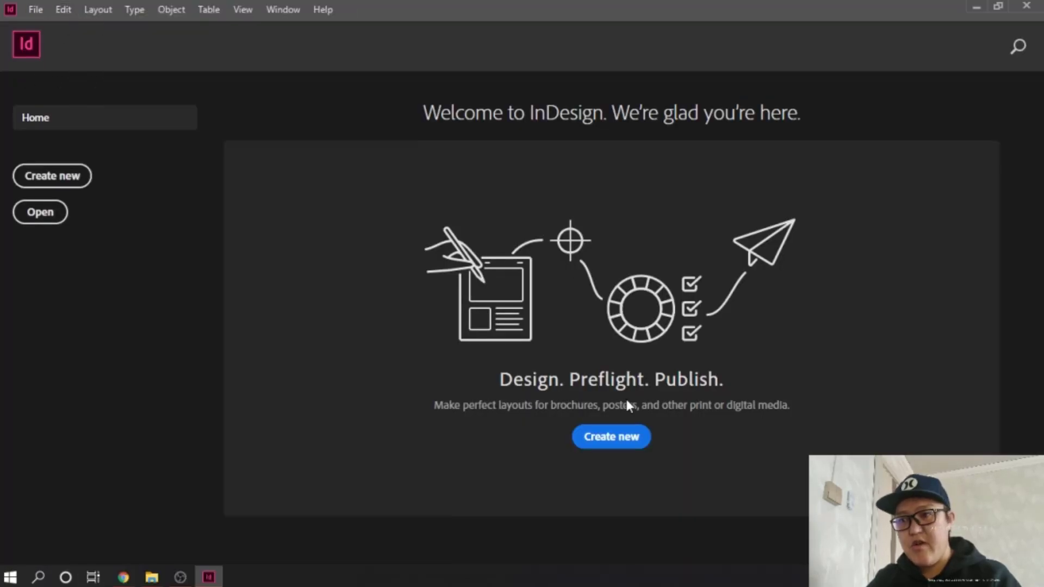
Start a new document in Millimeters with Facing Pages enabled and 5 pages.
click(625, 441)
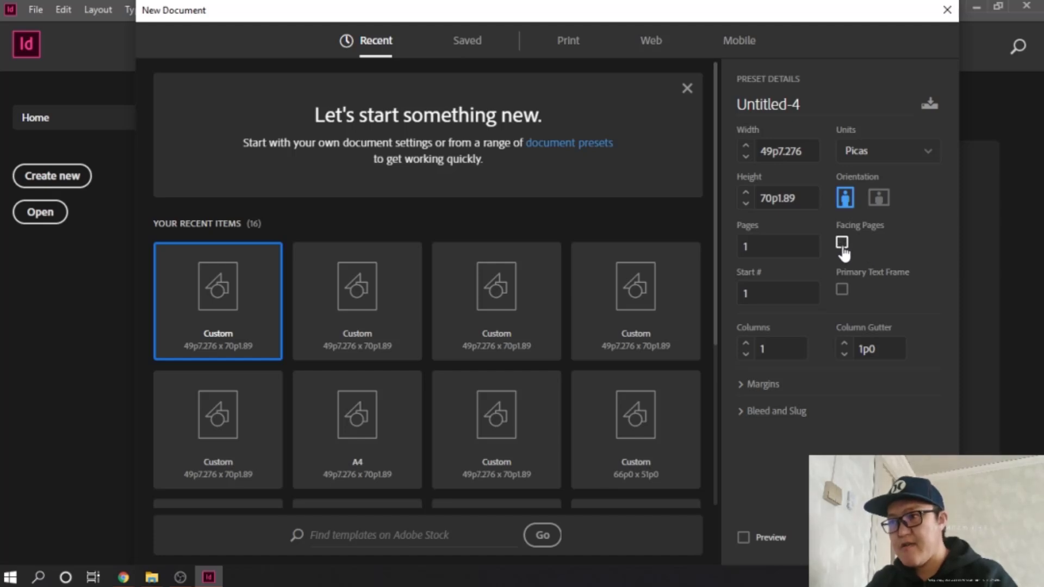
click(896, 151)
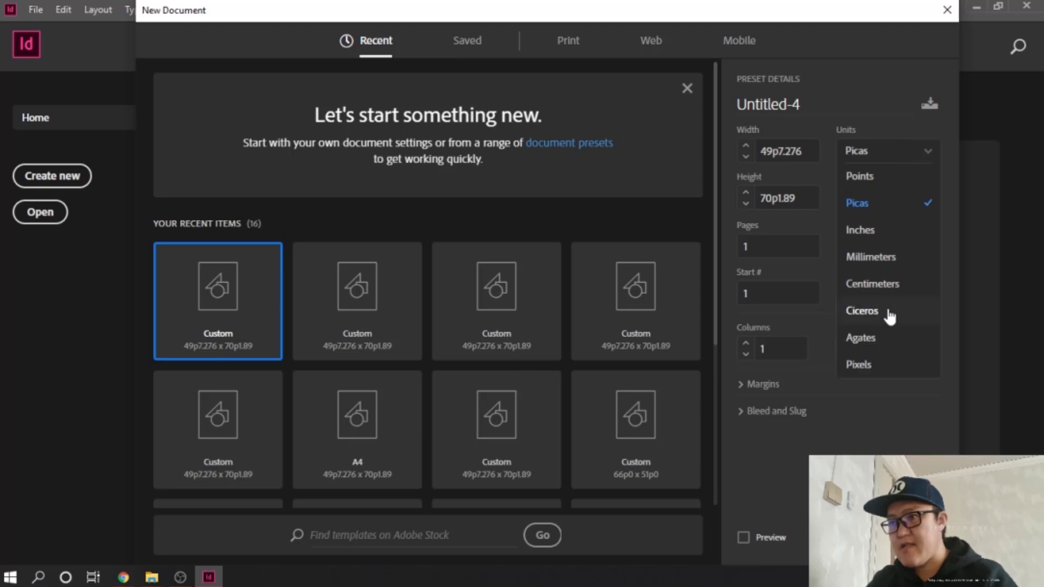
click(883, 261)
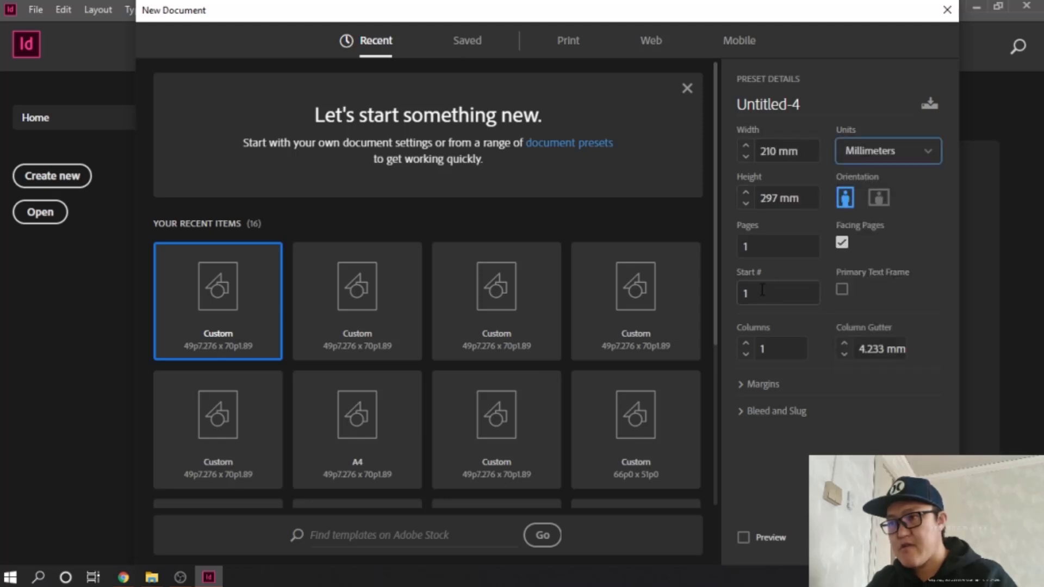
click(776, 247)
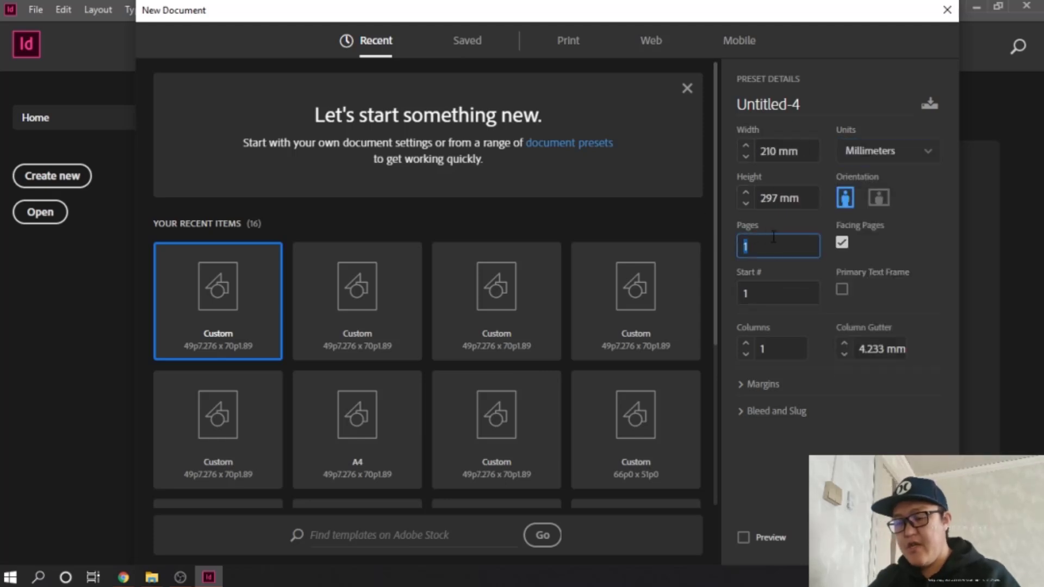
text(5)
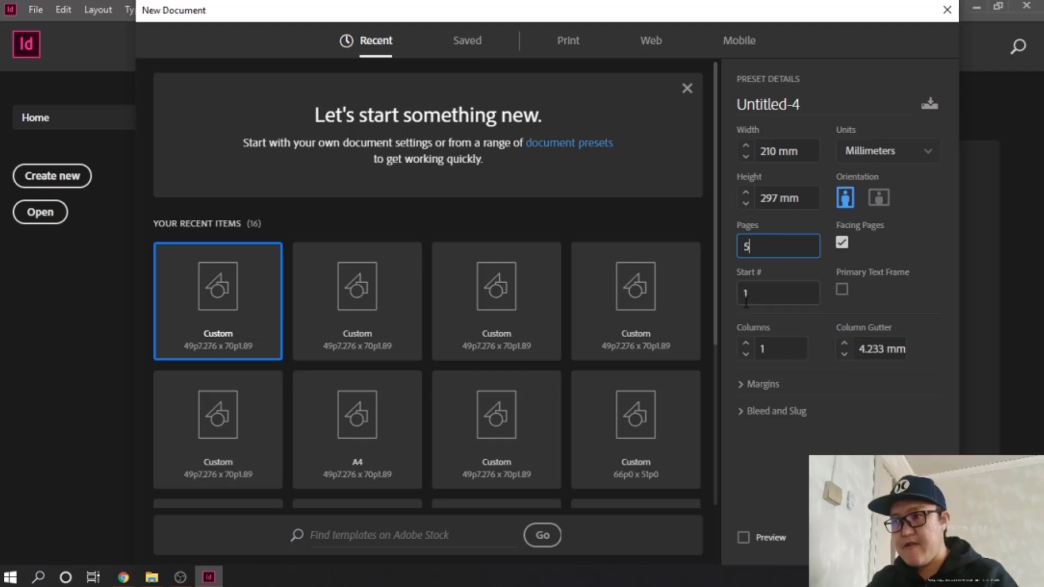
click(897, 296)
Link the new document's margins and set all four to 12.7 mm.
click(743, 386)
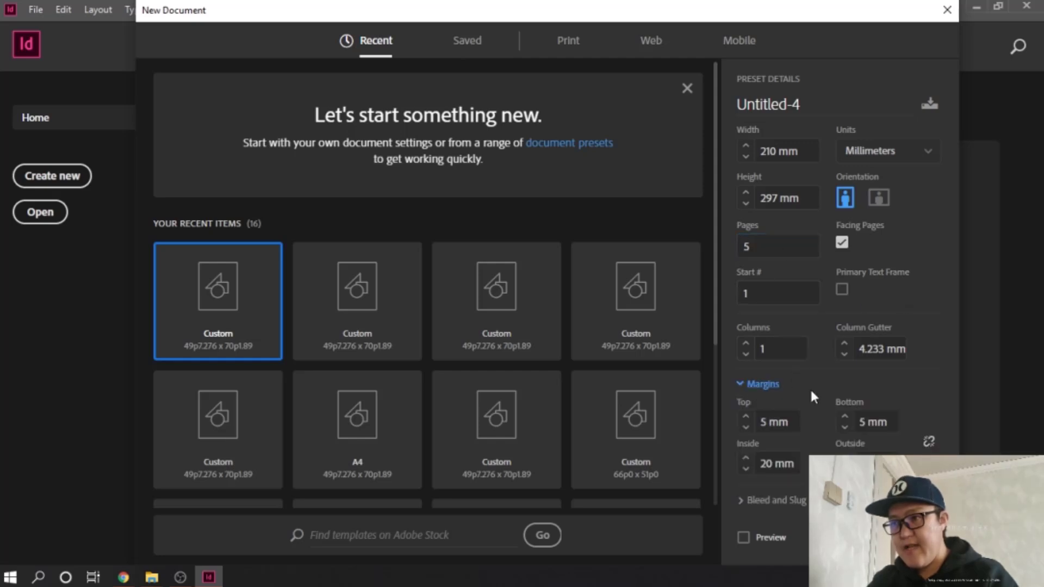
click(928, 440)
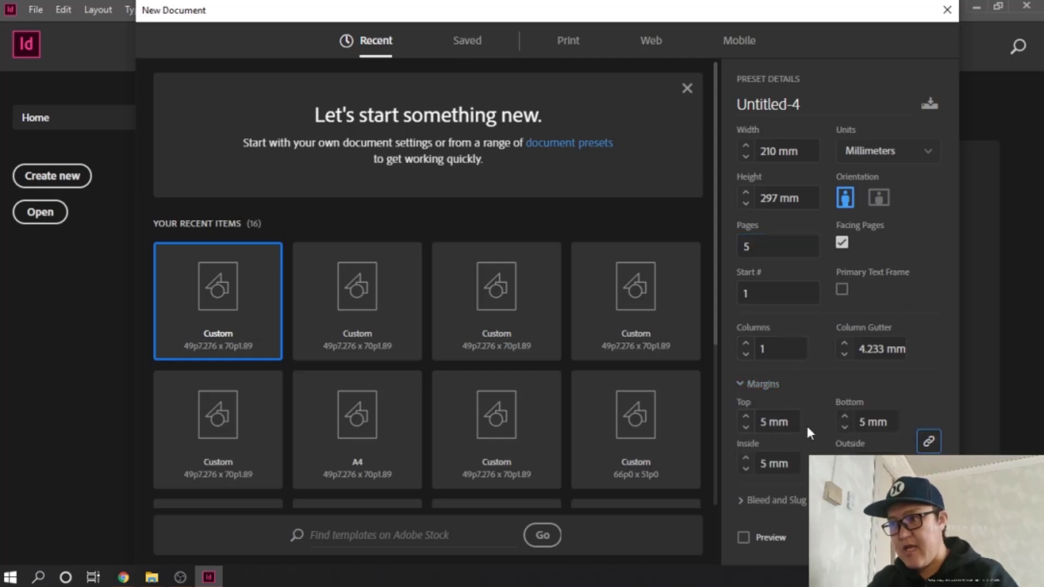
double_click(765, 422)
text(12.4)
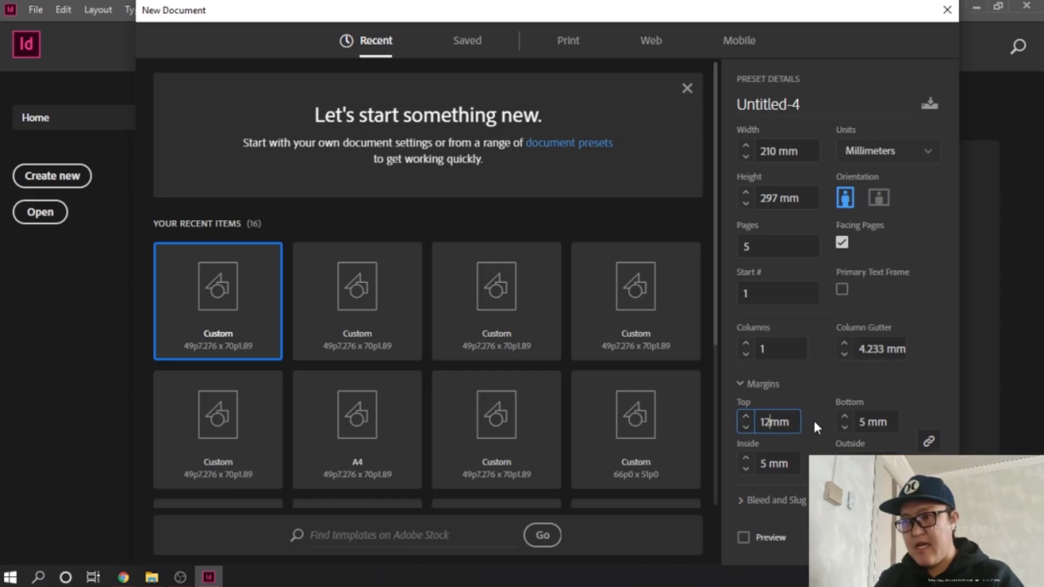
key(BackSpace)
text(7)
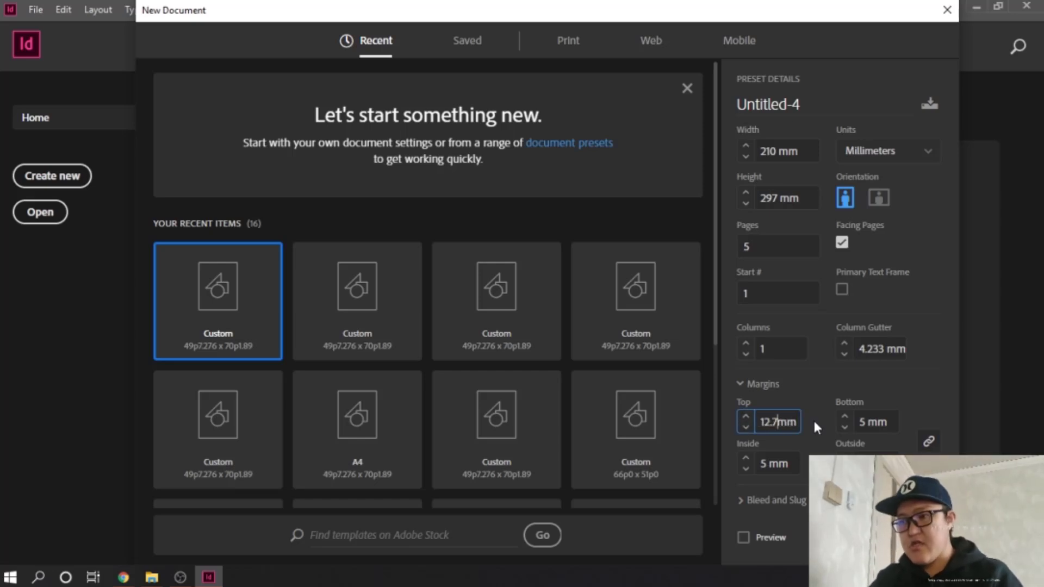
click(832, 394)
click(831, 395)
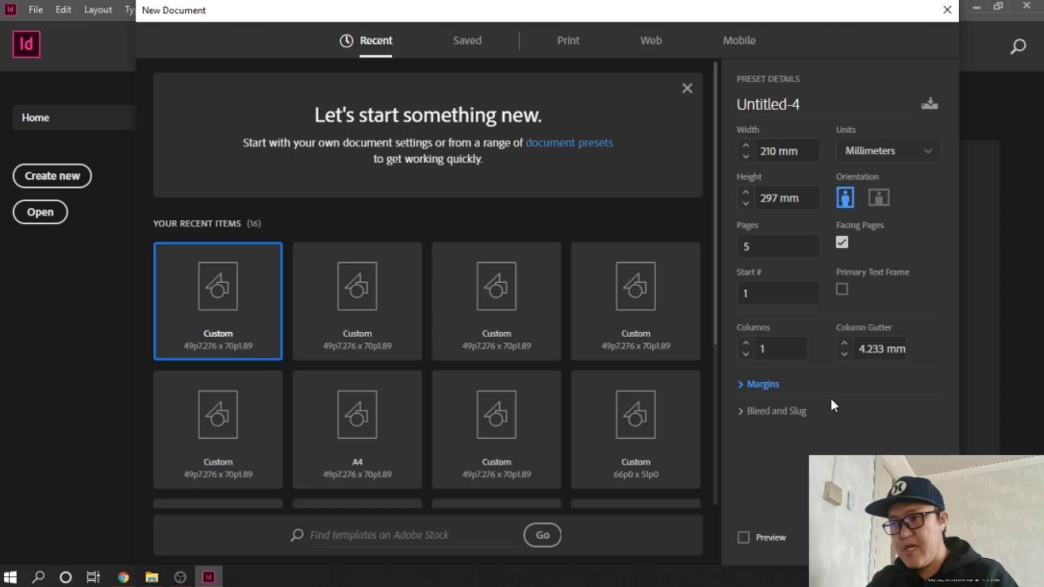
click(740, 383)
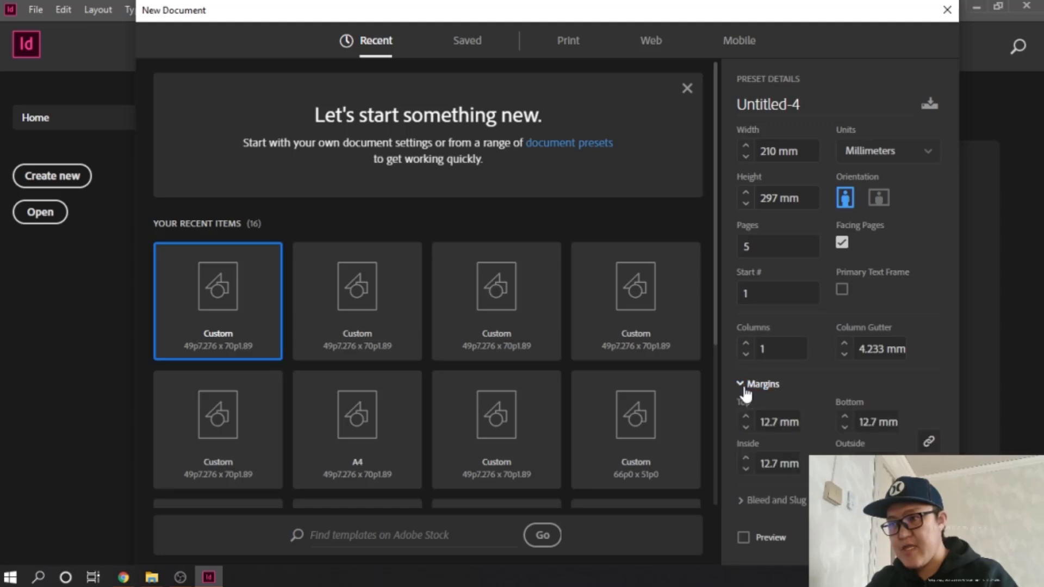
Set all linked bleed values to 0 mm and create the facing-pages document.
click(741, 500)
double_click(770, 353)
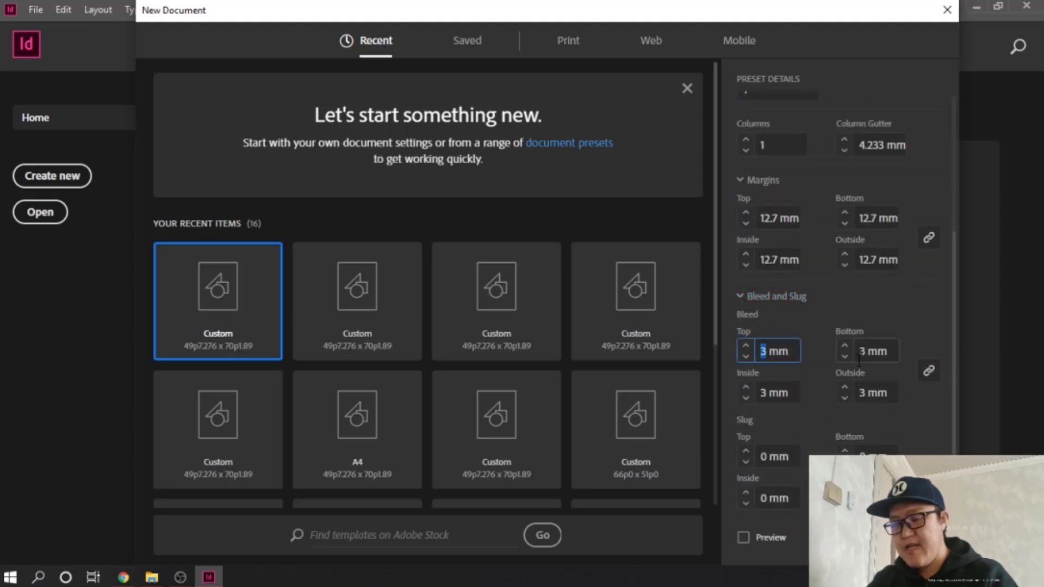
text(0)
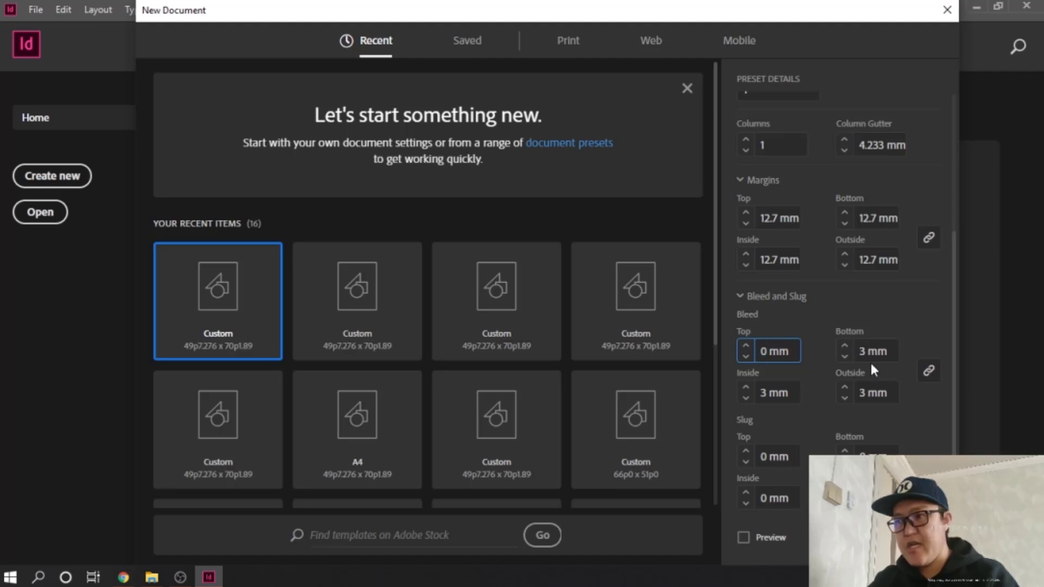
click(900, 424)
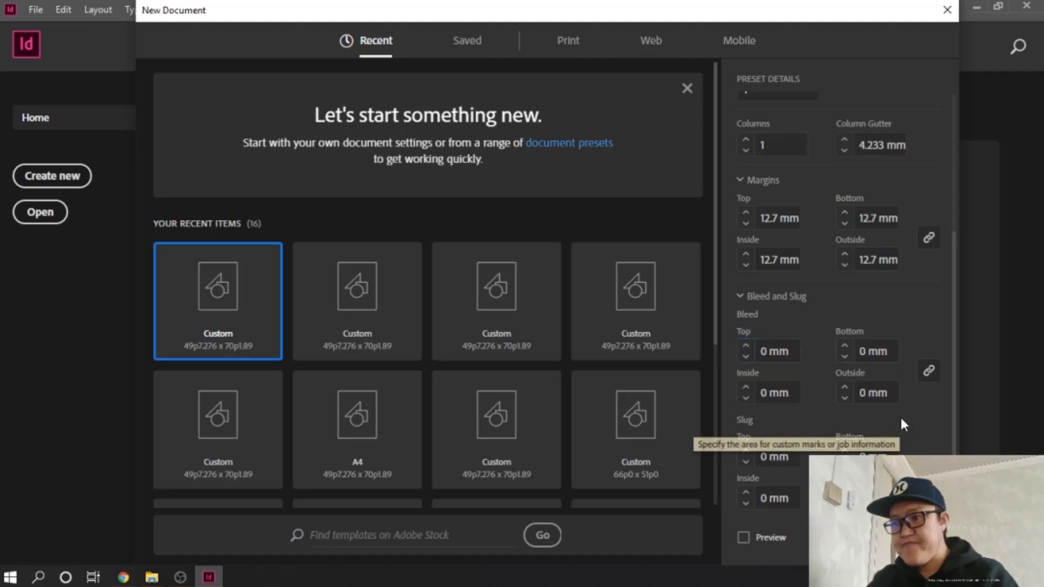
scroll(901, 421, up, 4)
scroll(899, 415, down, 4)
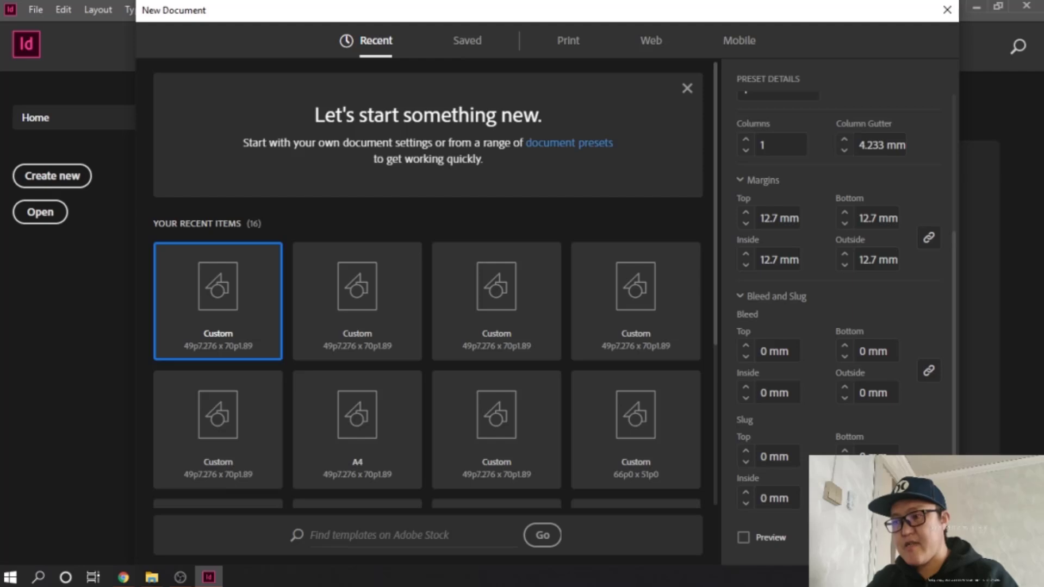
key(Return)
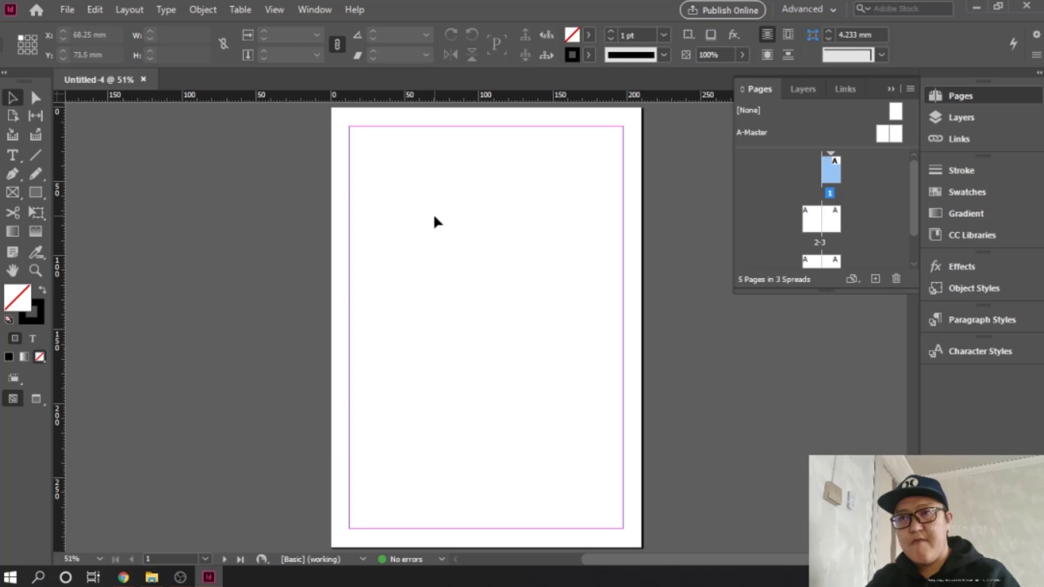
Enlarge the page overview to fit all the document's spreads and give the master pages area slightly more height.
scroll(875, 207, down, 2)
scroll(876, 207, up, 2)
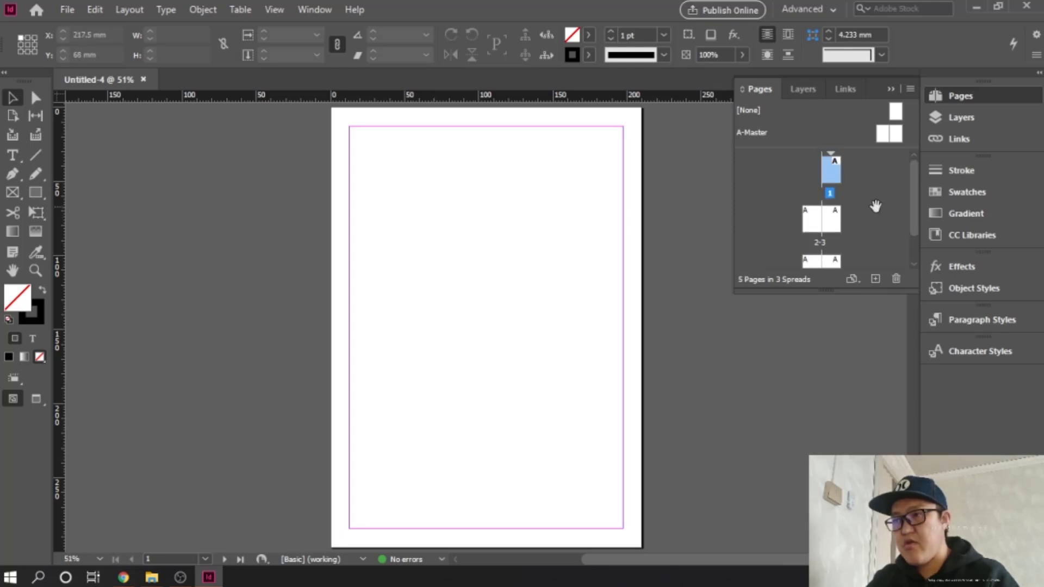
scroll(875, 206, down, 2)
scroll(875, 206, up, 2)
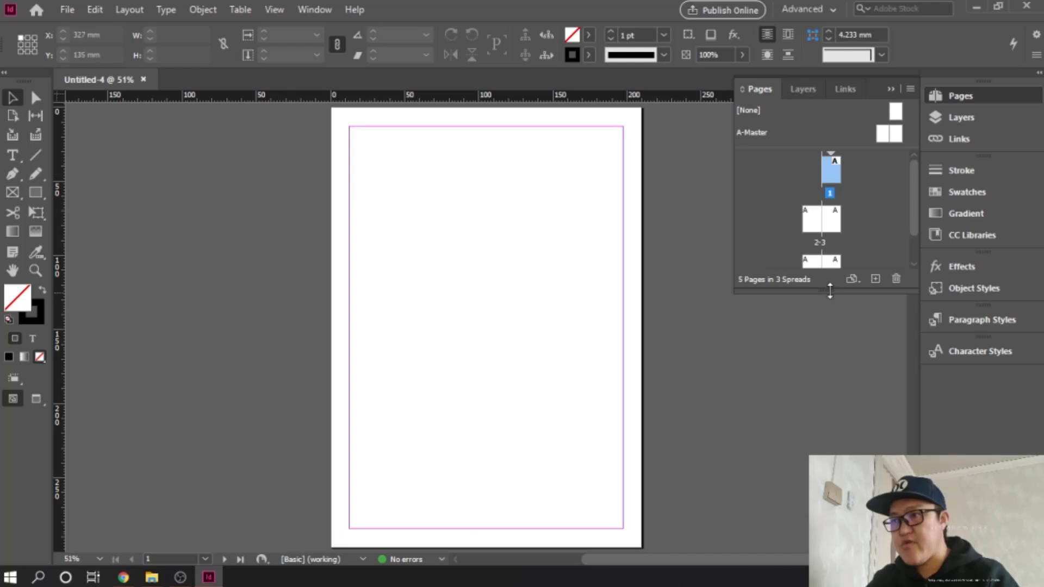
drag(826, 290, 820, 392)
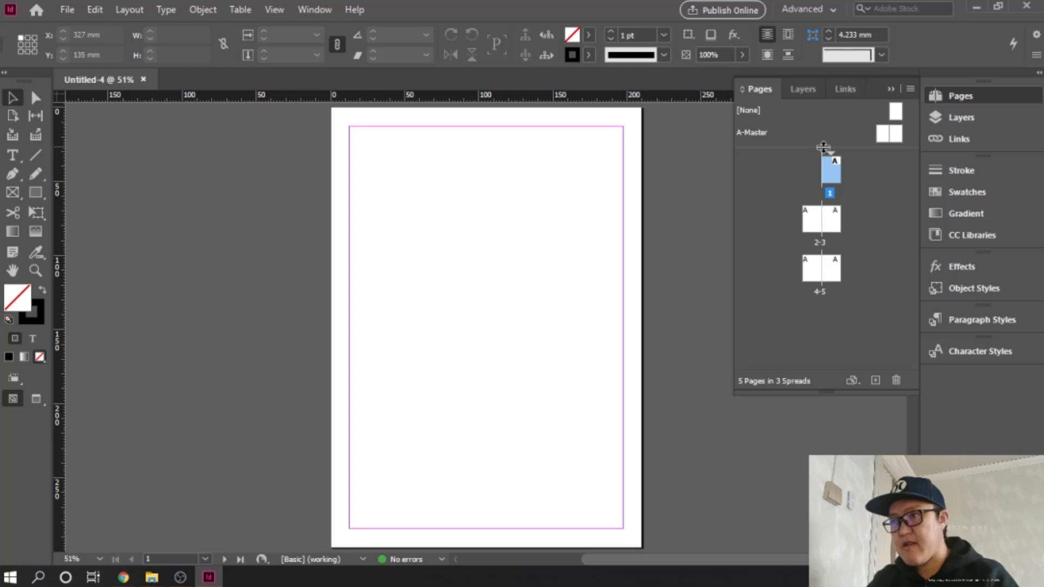
drag(820, 147, 822, 161)
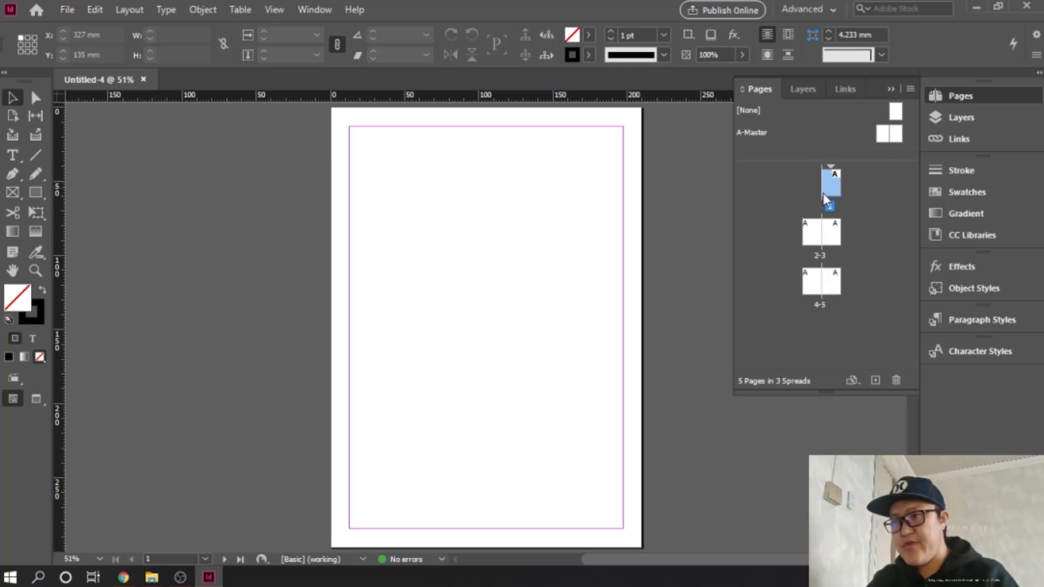
View pages 2 to 5 one after another to examine the facing spreads, and return to page 1.
double_click(807, 234)
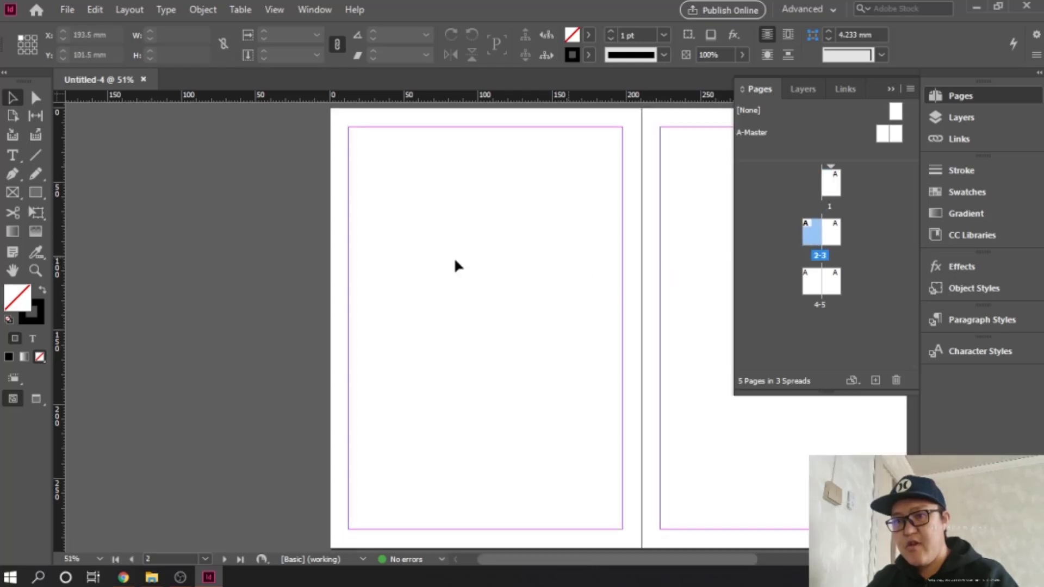
double_click(840, 238)
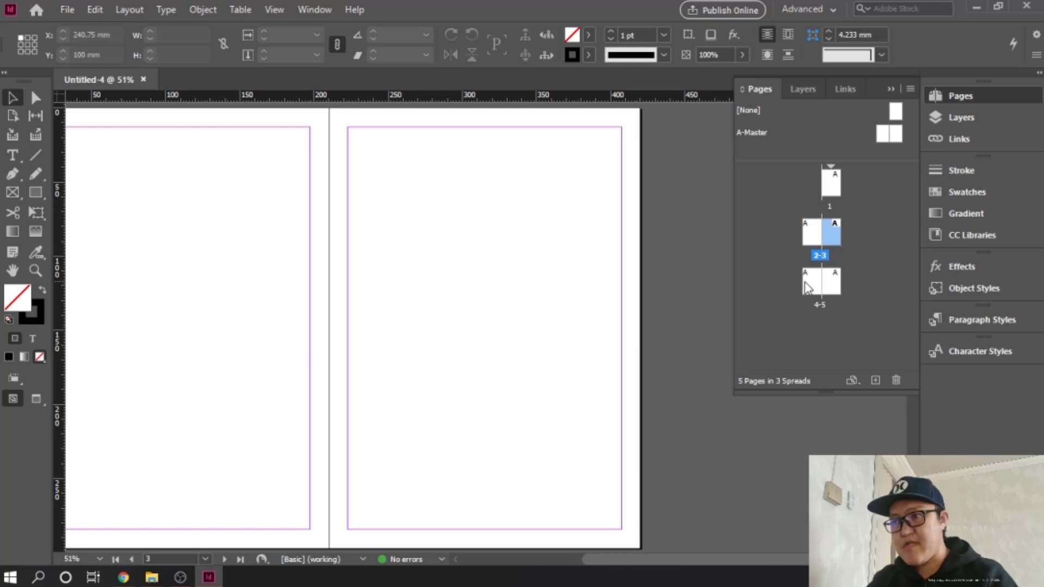
double_click(810, 284)
double_click(837, 289)
scroll(571, 256, up, 15)
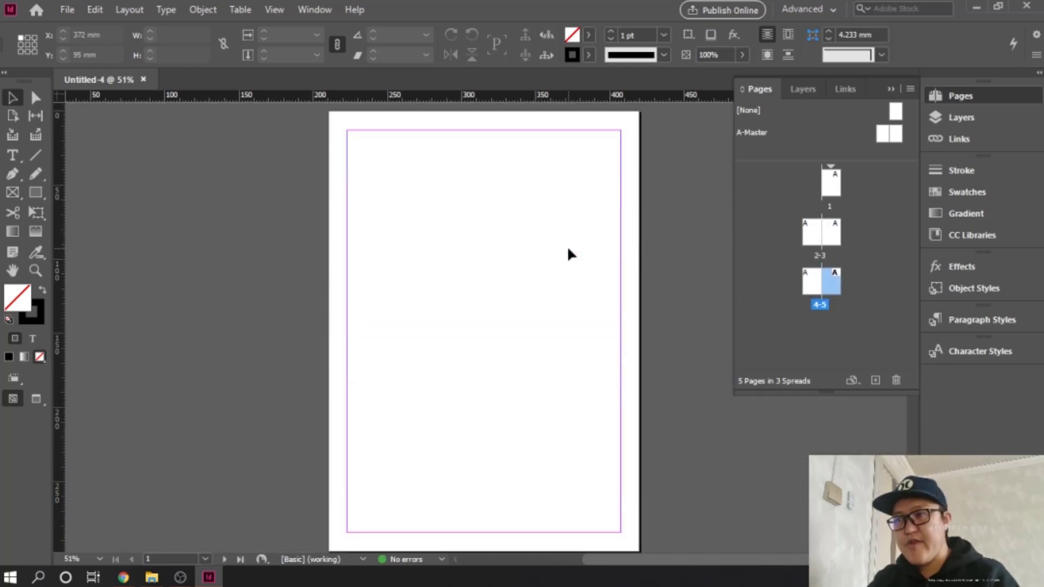
click(834, 184)
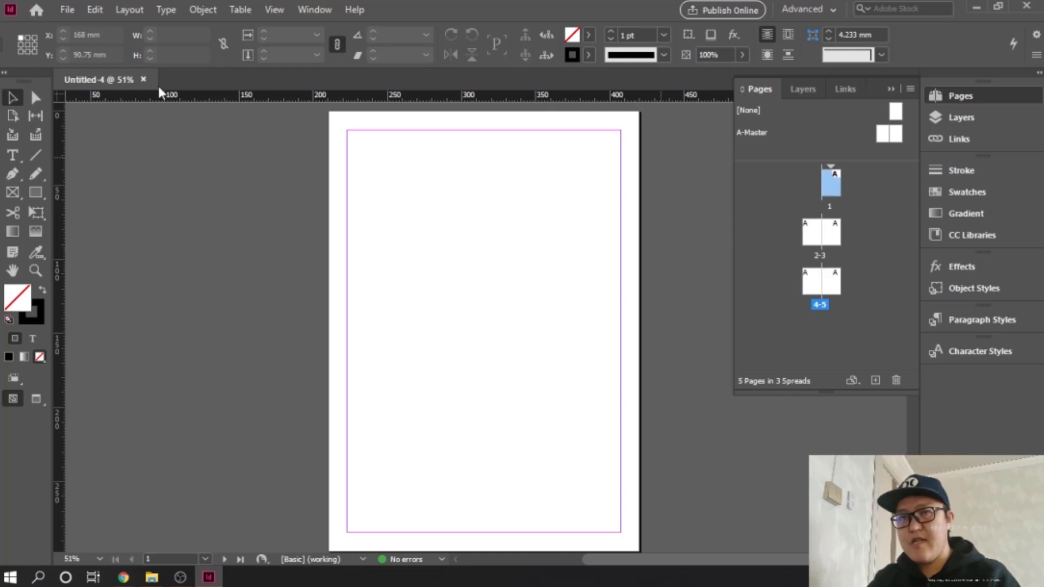
Turn off Facing Pages in the document setup and look through the document's single pages.
click(67, 10)
mouse_move(95, 9)
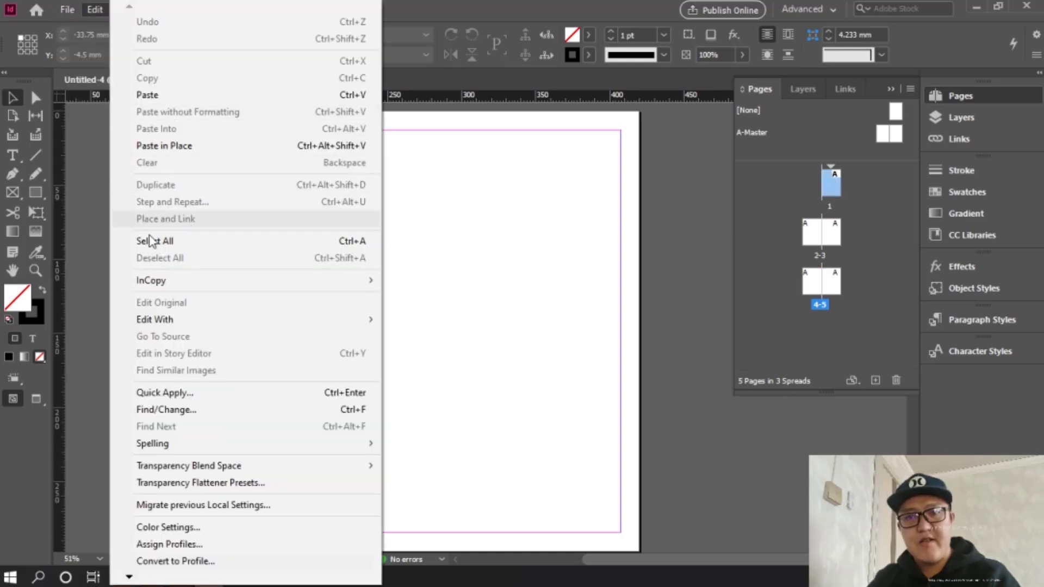
click(158, 378)
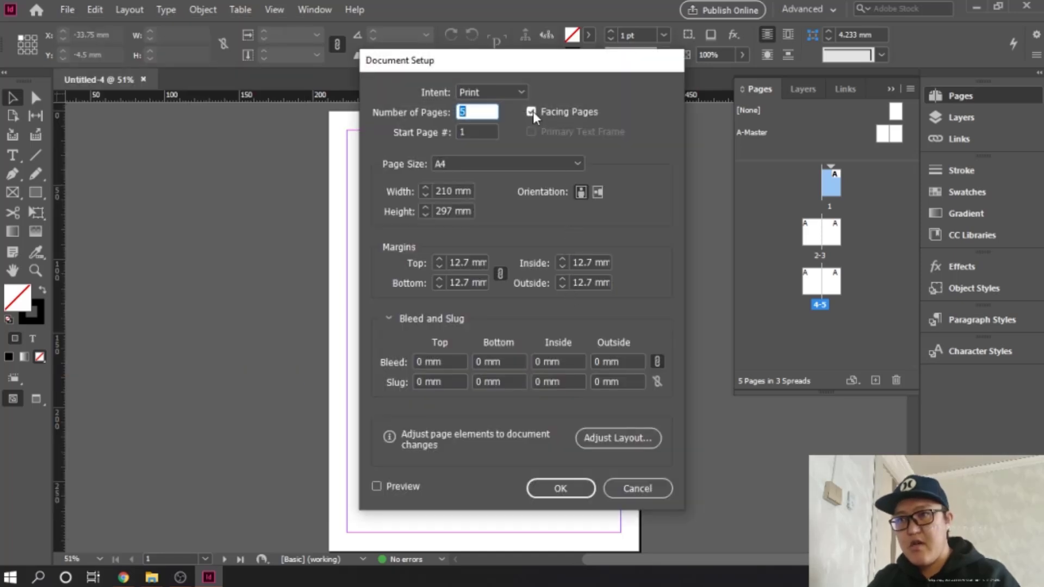
click(531, 112)
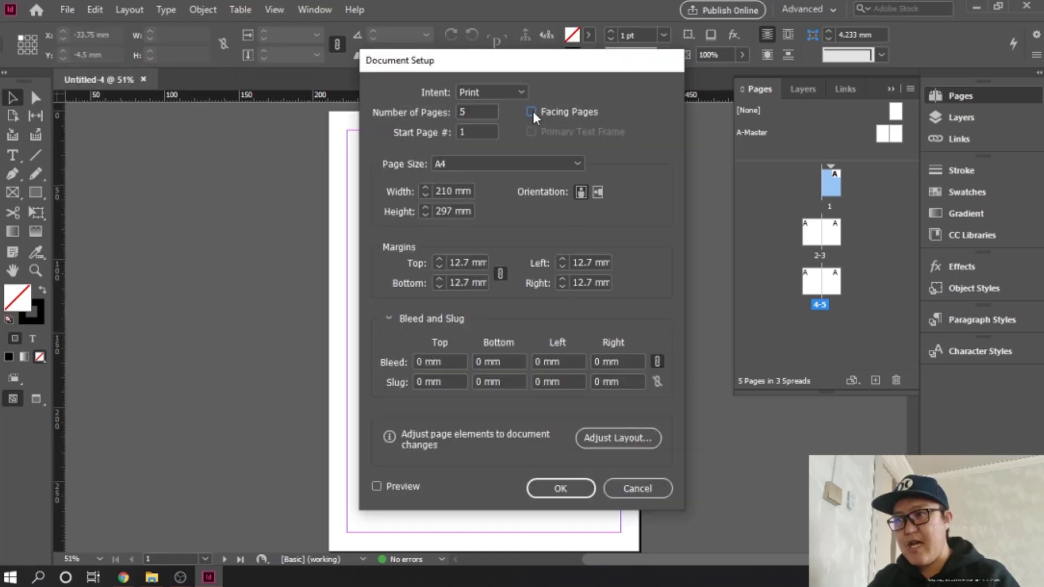
click(563, 488)
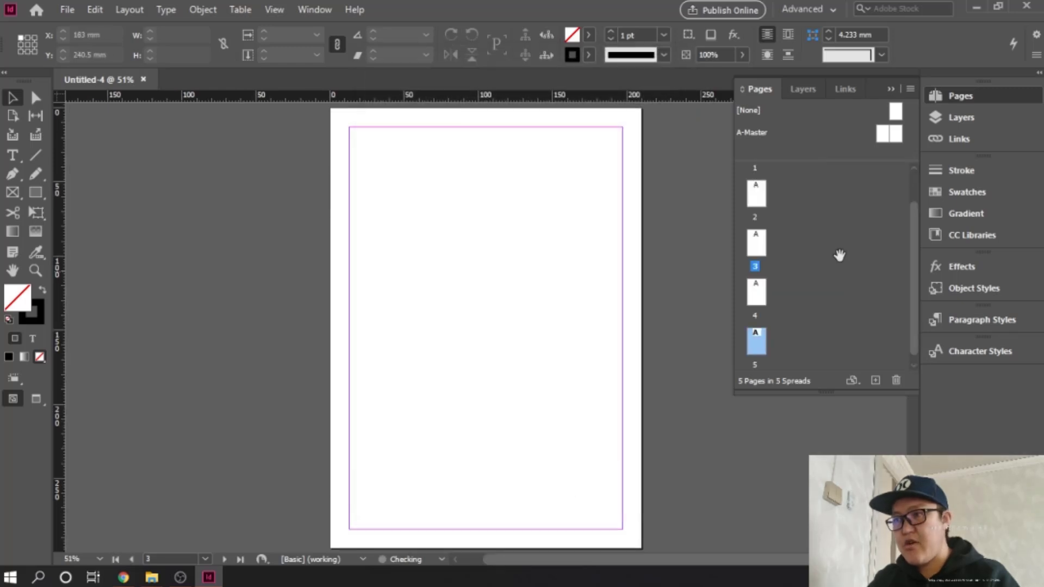
scroll(438, 252, down, 5)
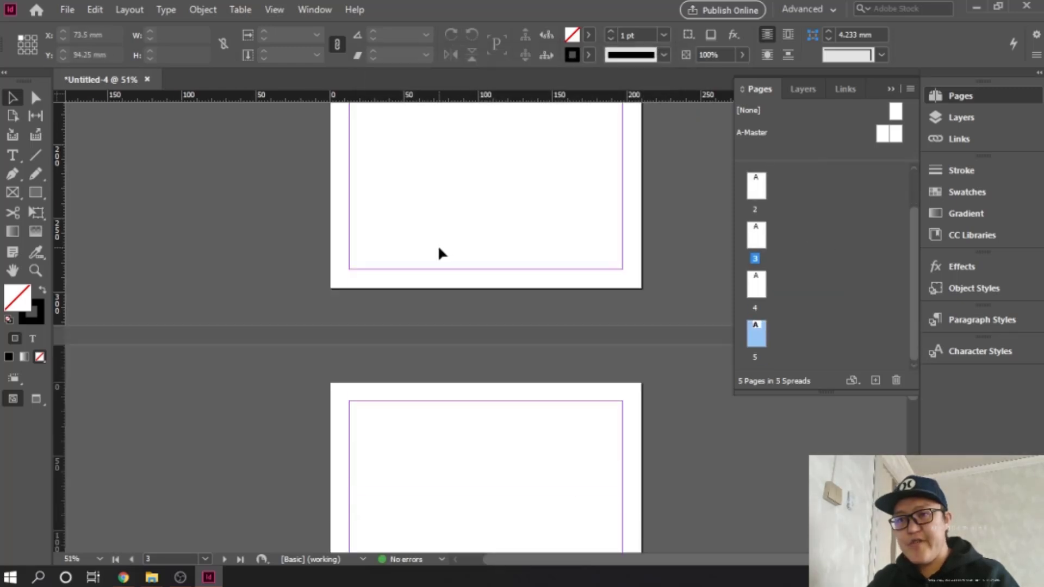
scroll(440, 253, down, 5)
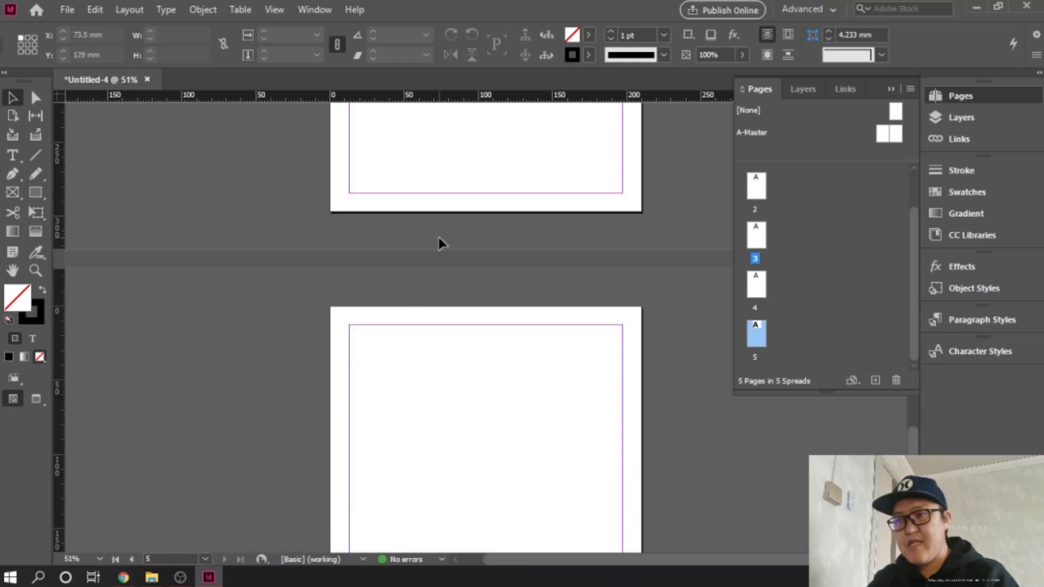
scroll(440, 243, down, 5)
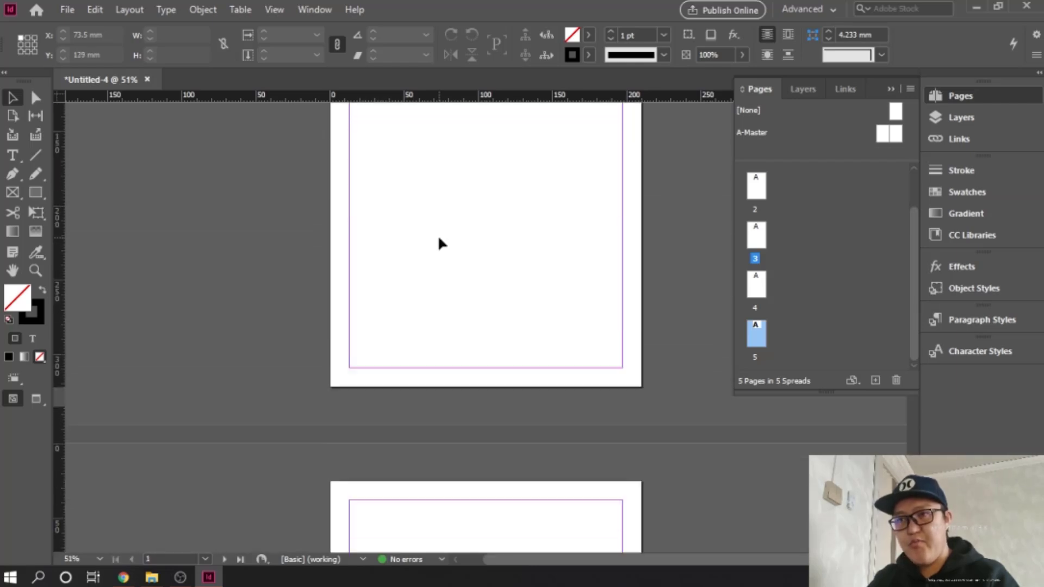
Look through the document's single pages up to page 4 and return to page 1.
scroll(476, 240, down, 1)
scroll(477, 241, right, 1)
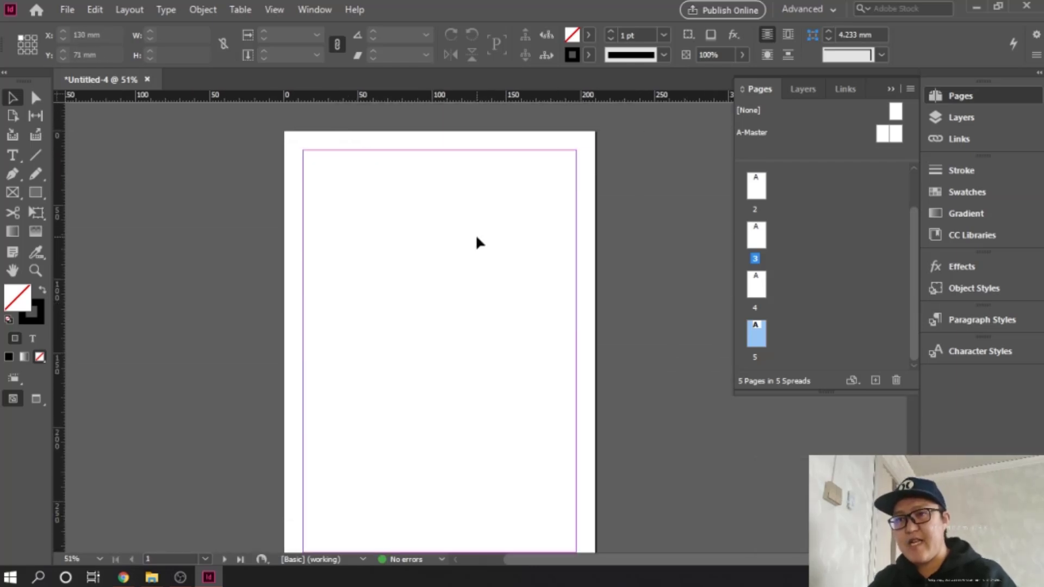
scroll(477, 243, up, 1)
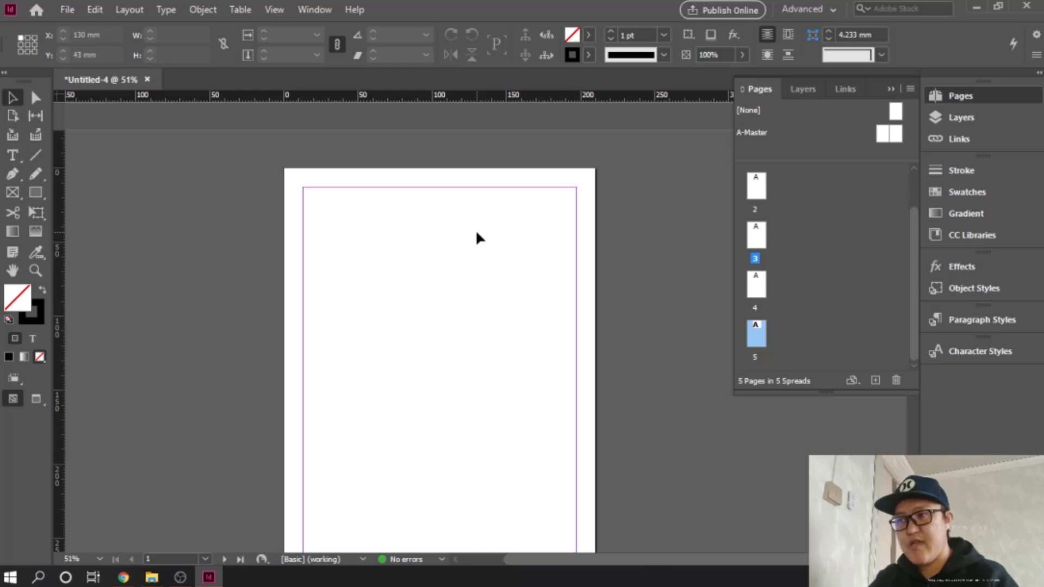
scroll(477, 235, down, 12)
scroll(479, 224, down, 16)
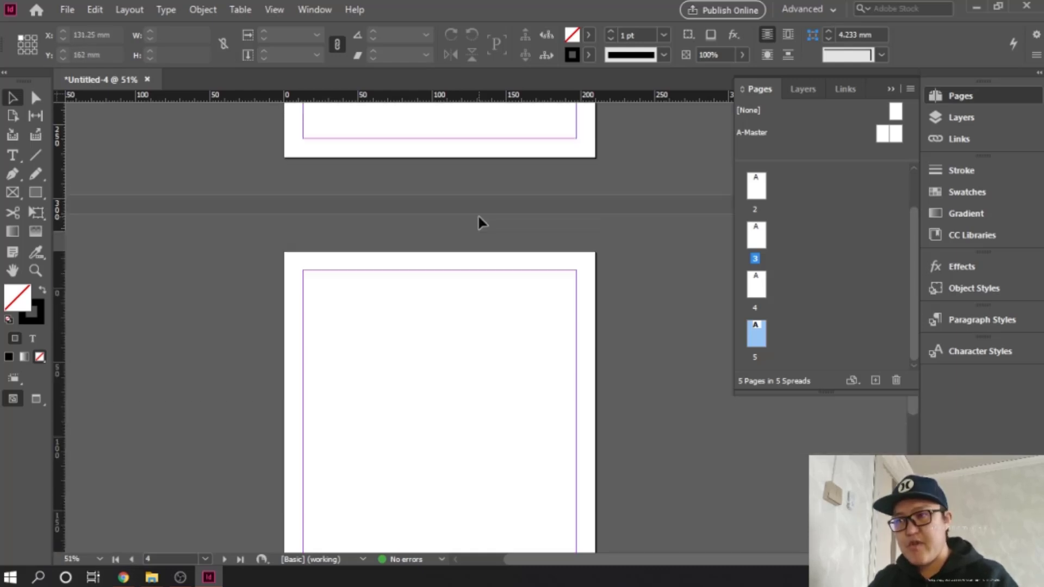
scroll(479, 216, up, 20)
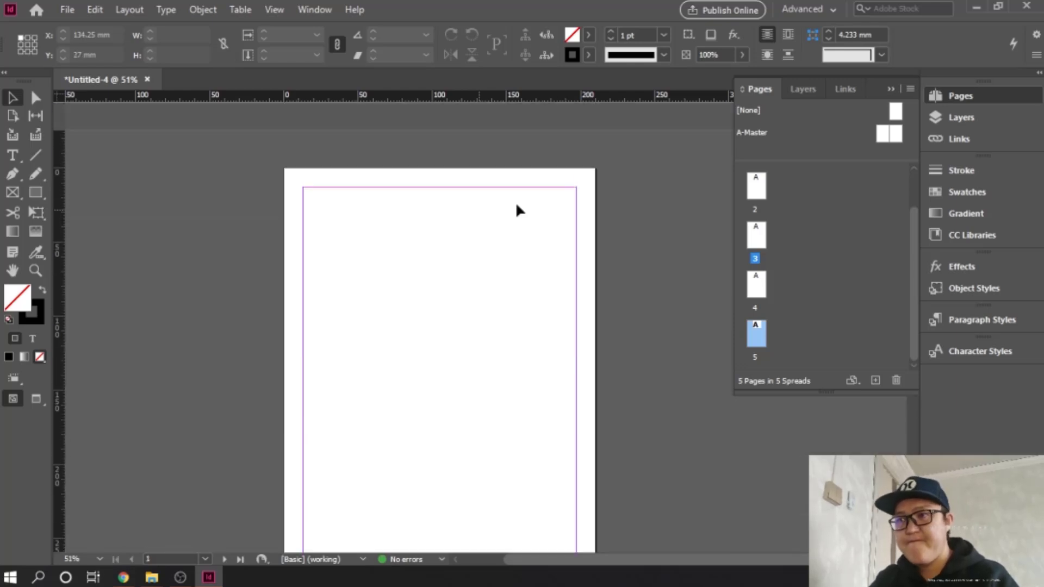
Turn Facing Pages back on in the document setup and go to page 1.
click(67, 9)
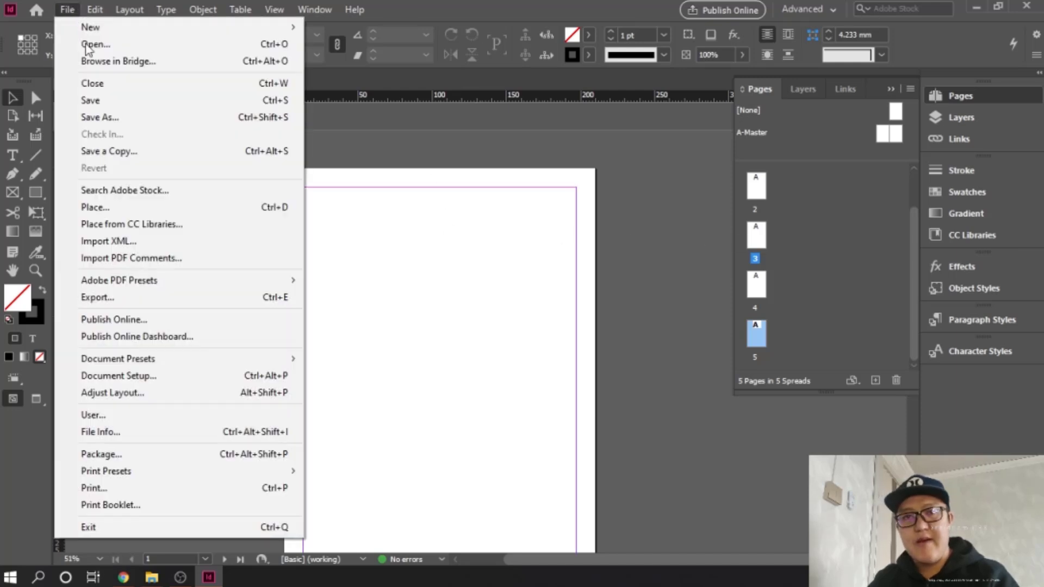
click(160, 376)
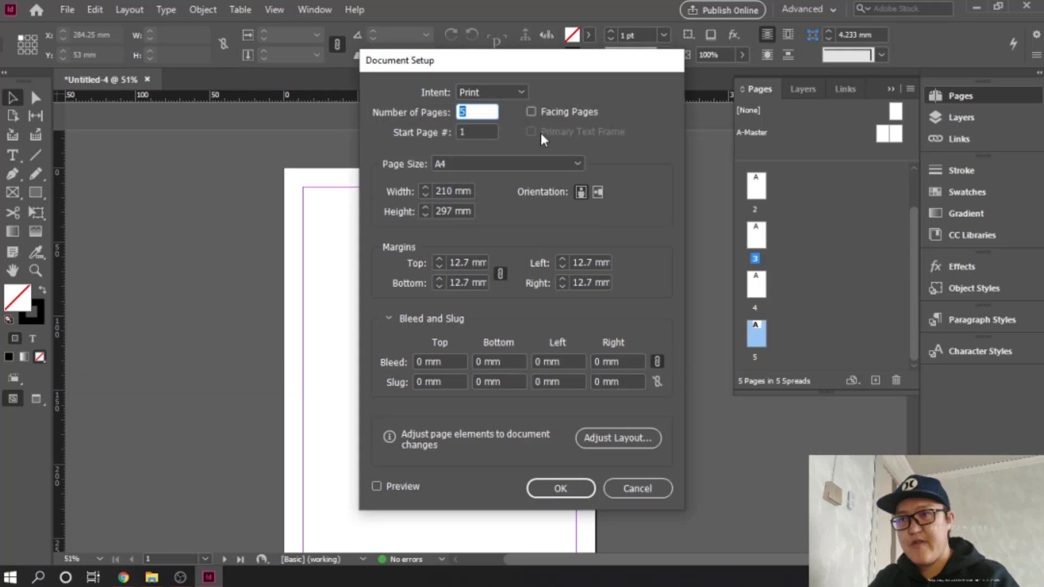
click(531, 112)
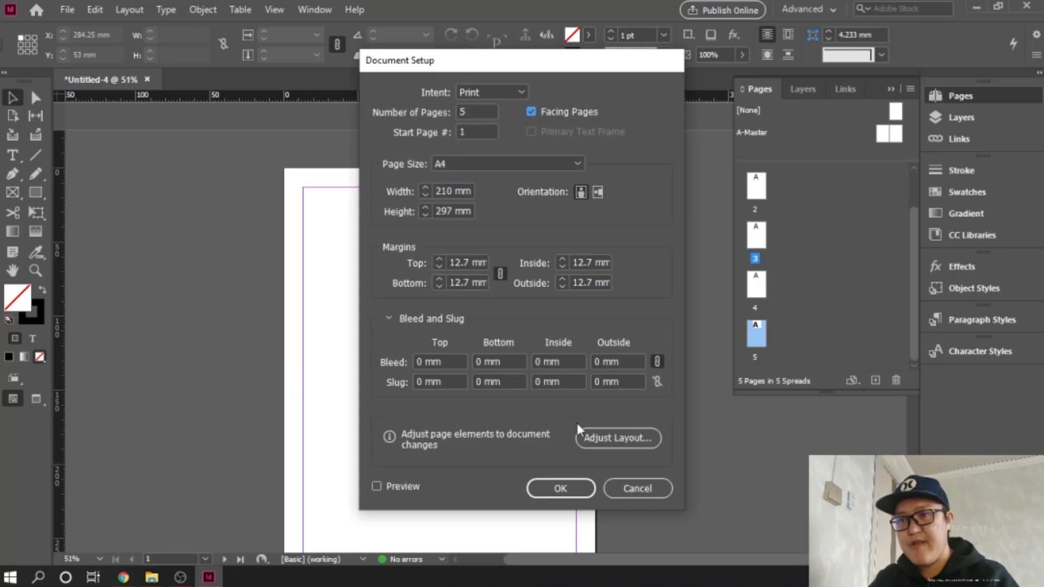
click(561, 488)
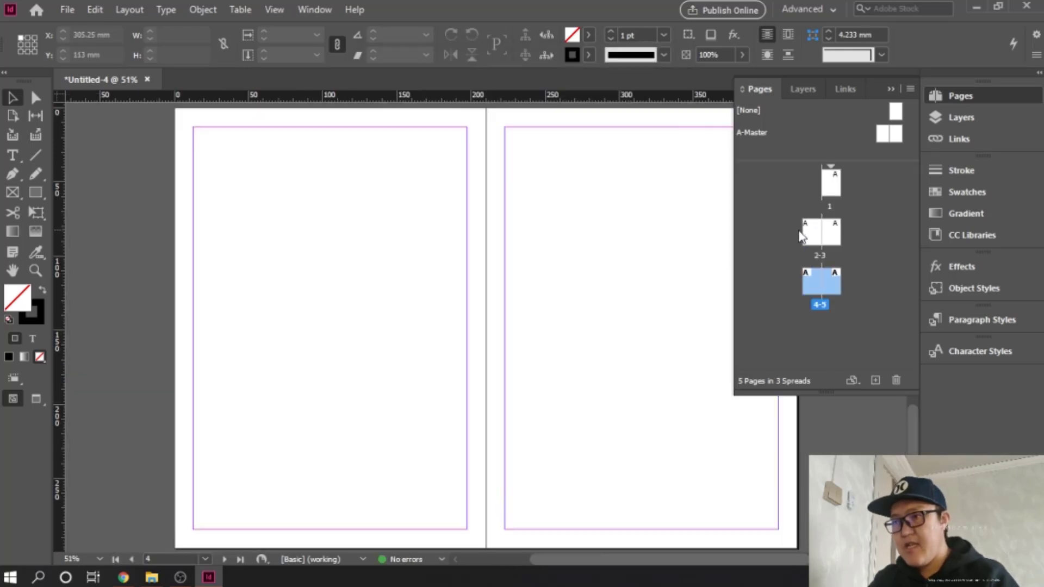
click(834, 185)
double_click(834, 185)
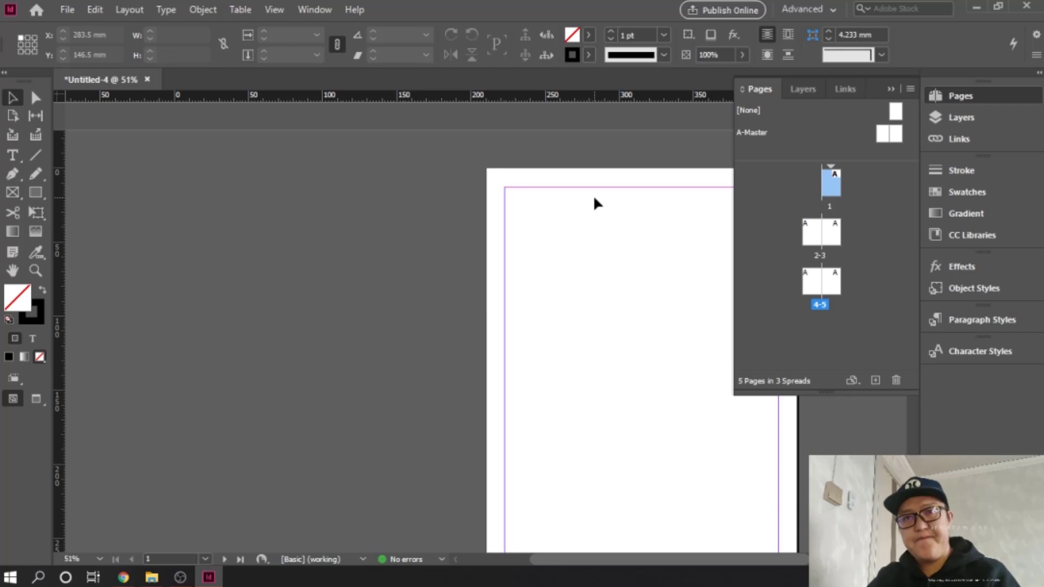
Close the document without saving and start a new document named Test 2.
click(147, 80)
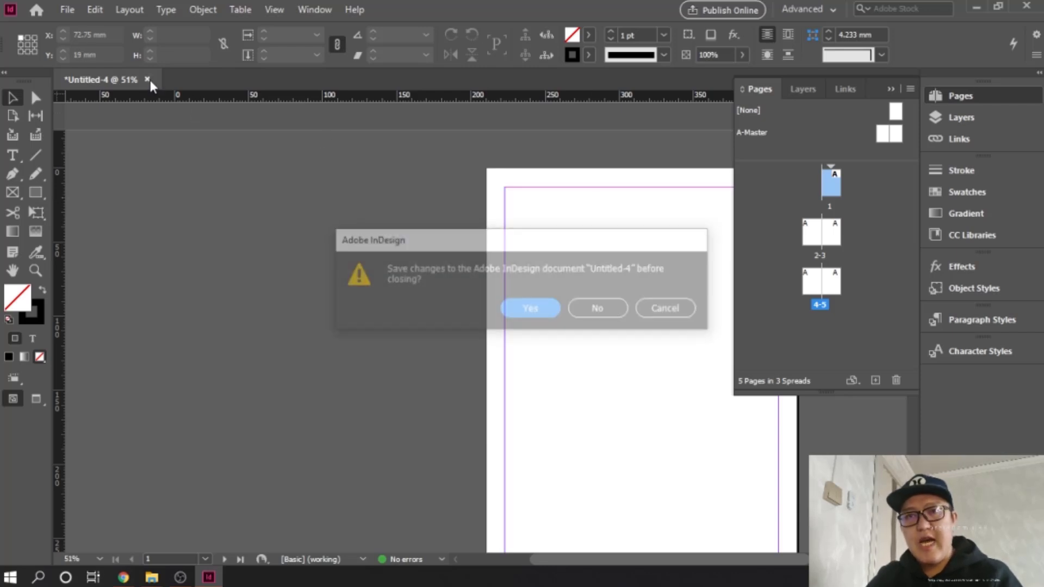
click(577, 307)
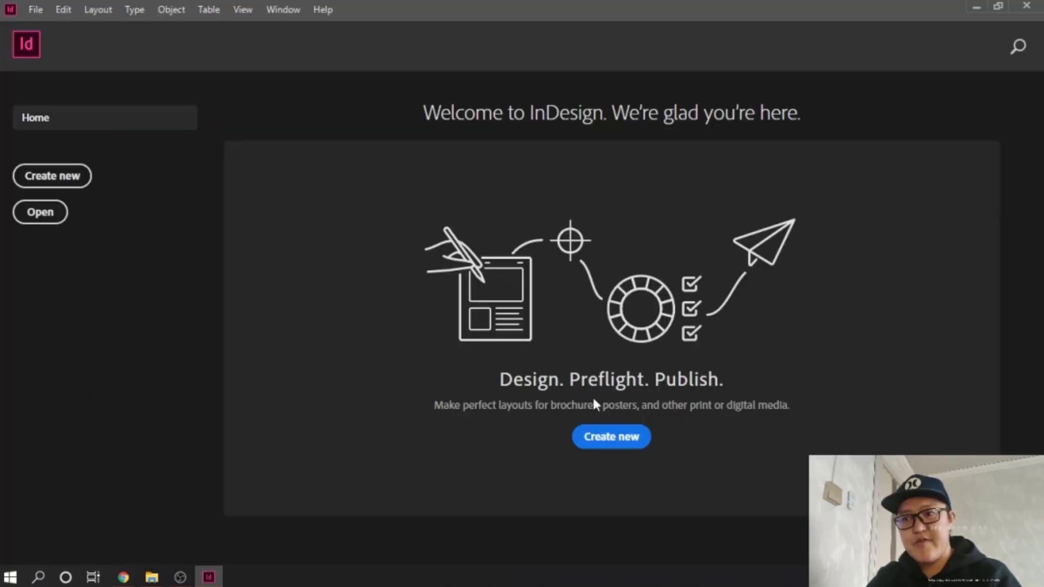
key(ctrl+n)
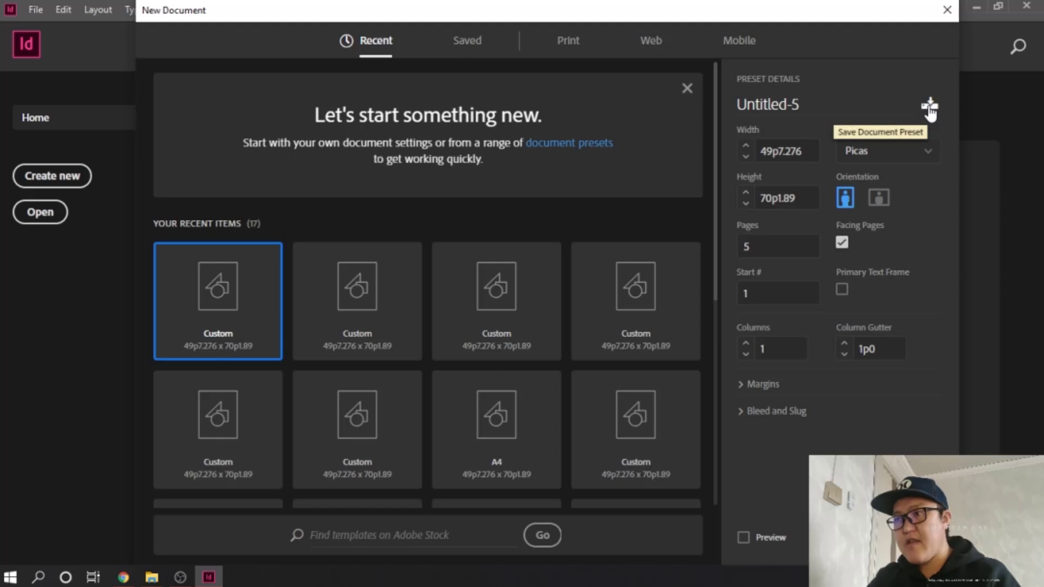
click(819, 104)
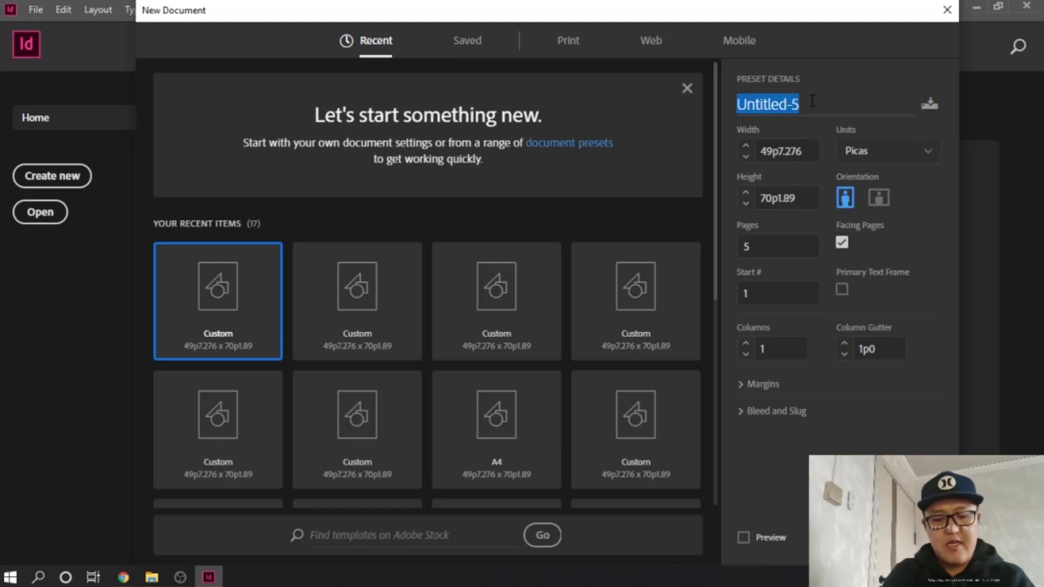
text(Test 2)
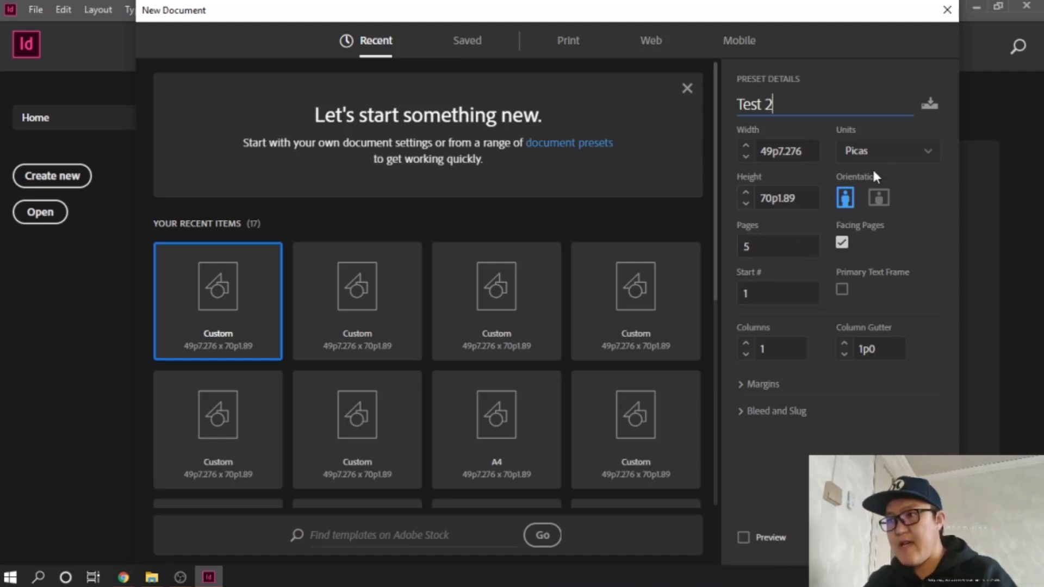
Set the new document's units to Millimeters and its top bleed value to 3 mm.
click(887, 155)
click(887, 257)
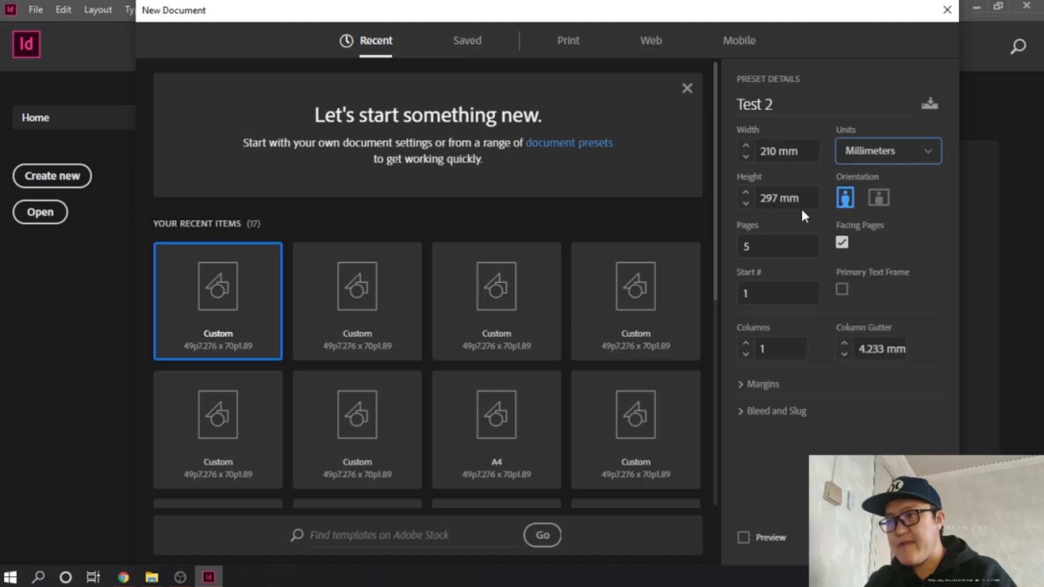
click(762, 384)
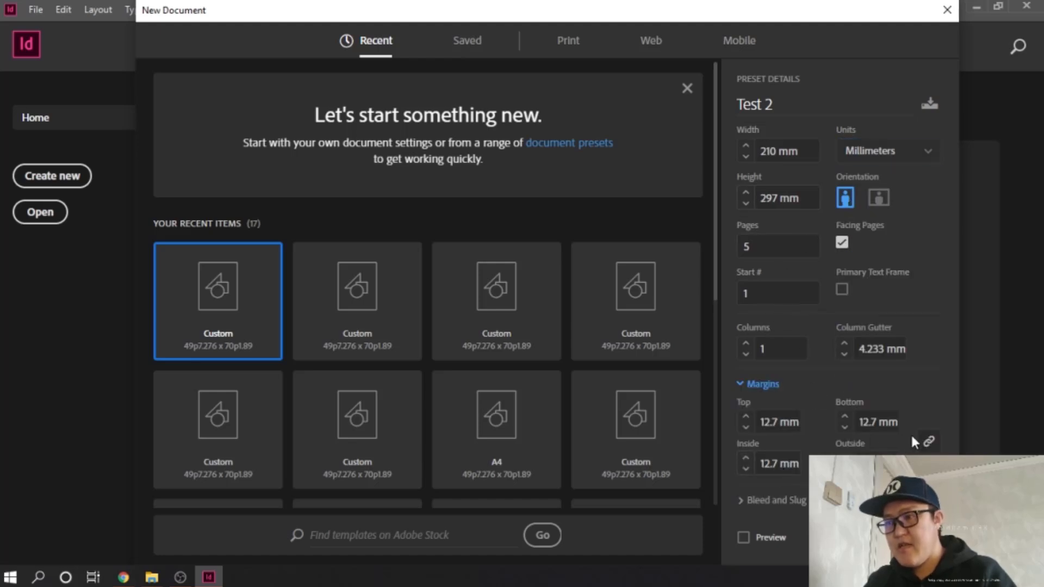
click(772, 500)
scroll(792, 378, down, 4)
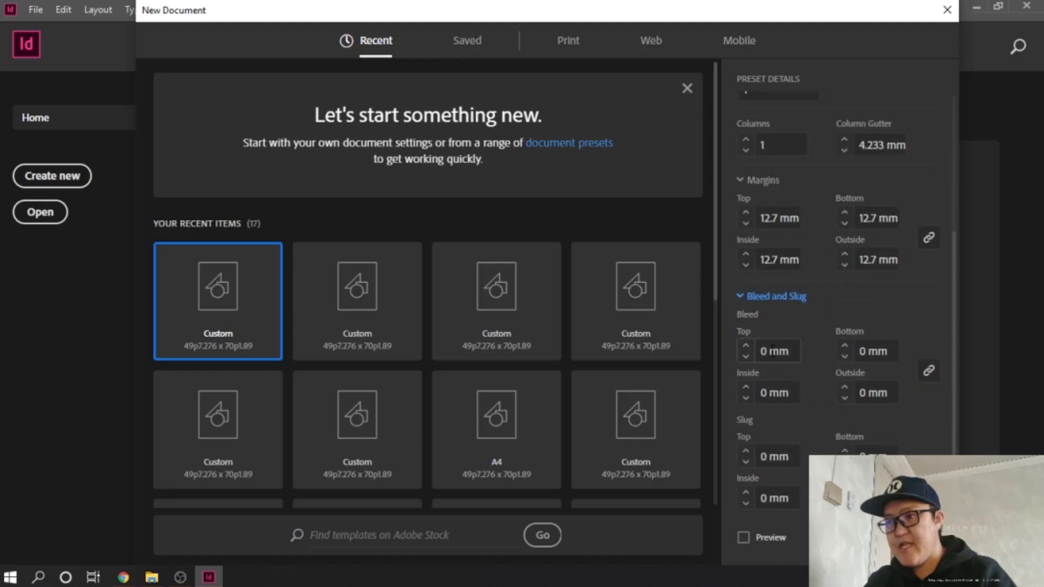
click(769, 351)
text(3mm)
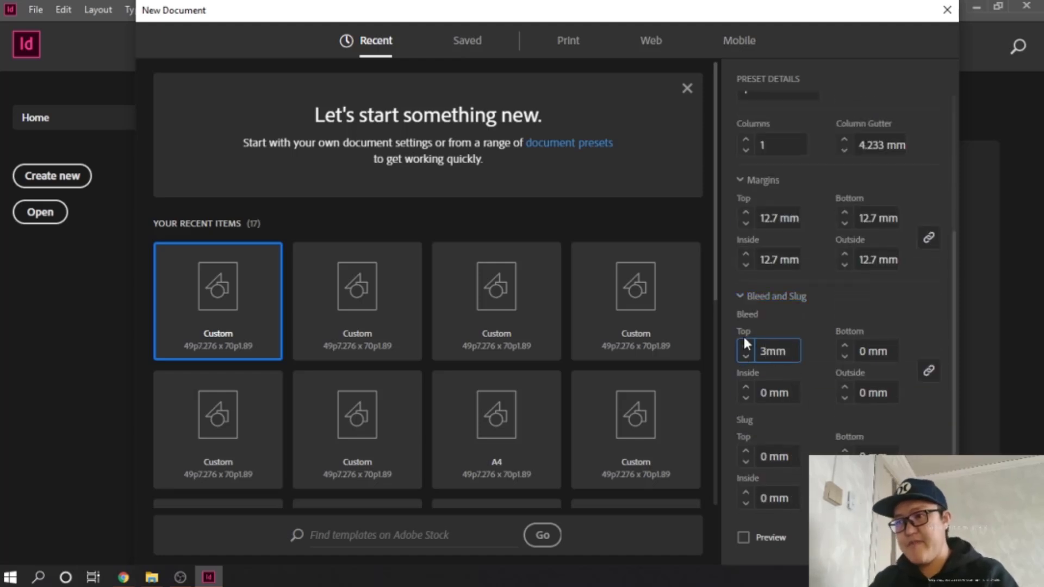
click(801, 330)
scroll(835, 301, up, 4)
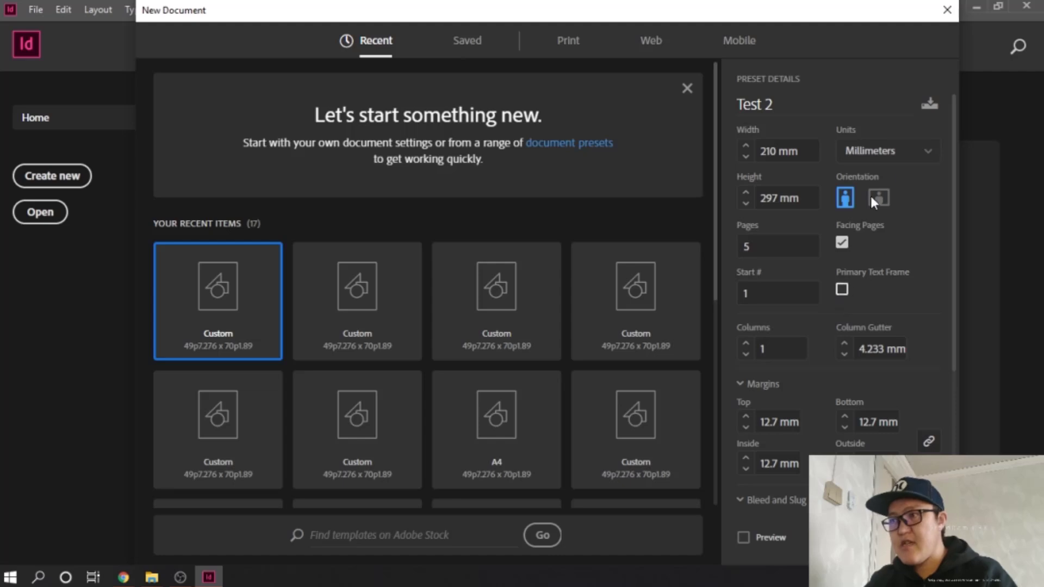
Save the new document settings as a document preset named My Preset First.
click(929, 104)
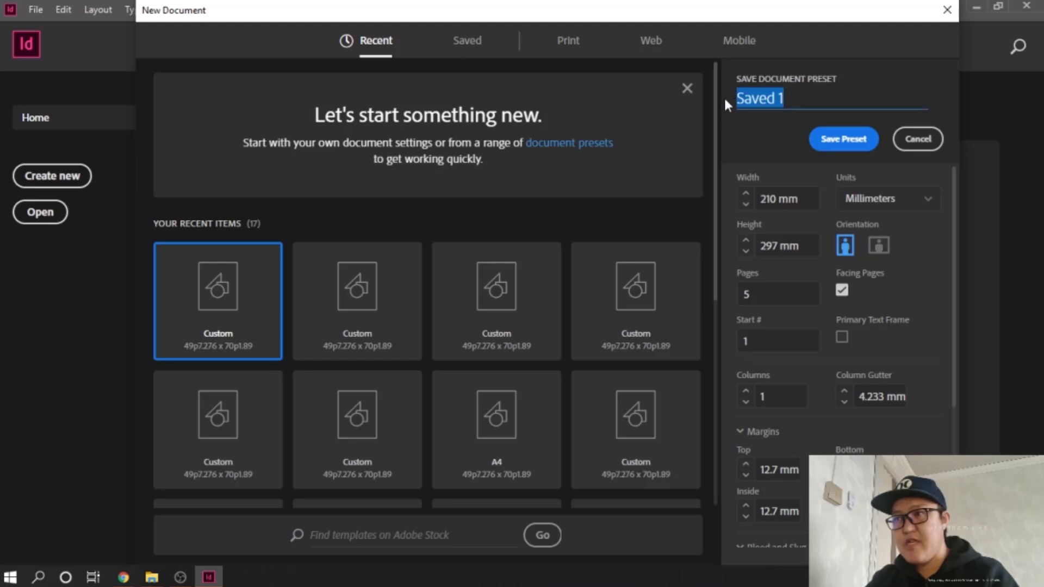
text(My P)
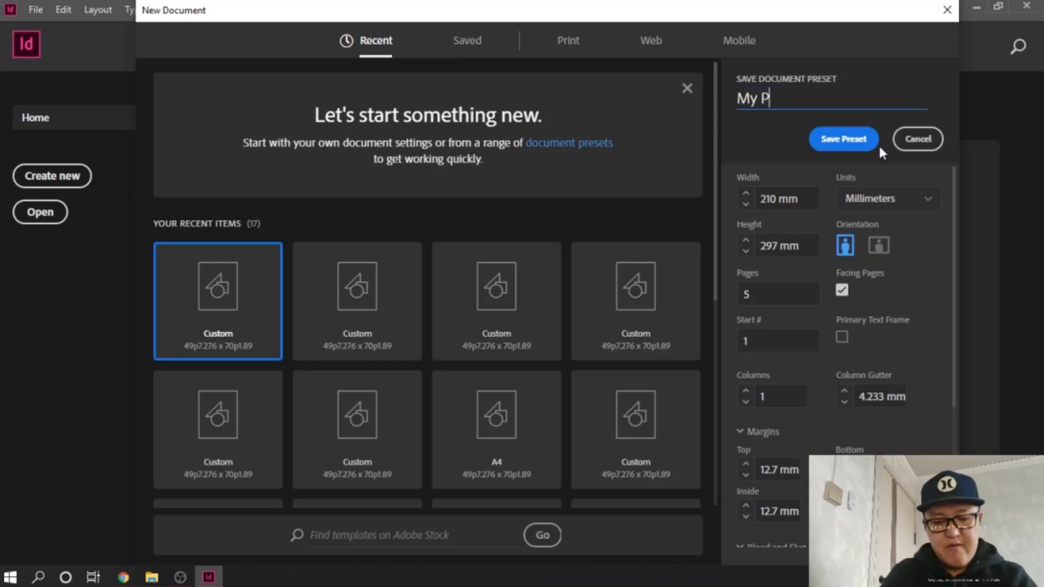
text(reset)
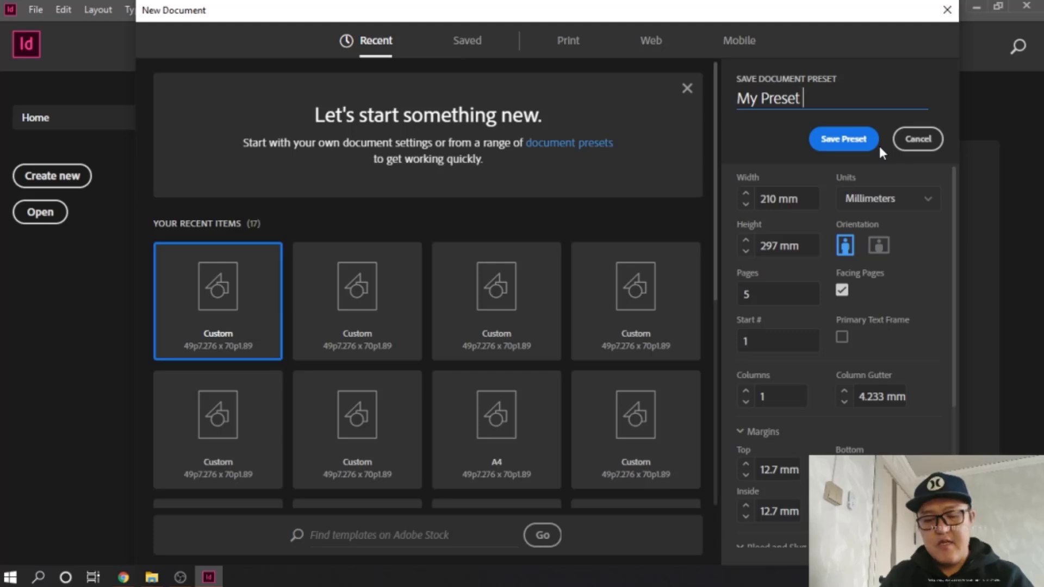
text( First)
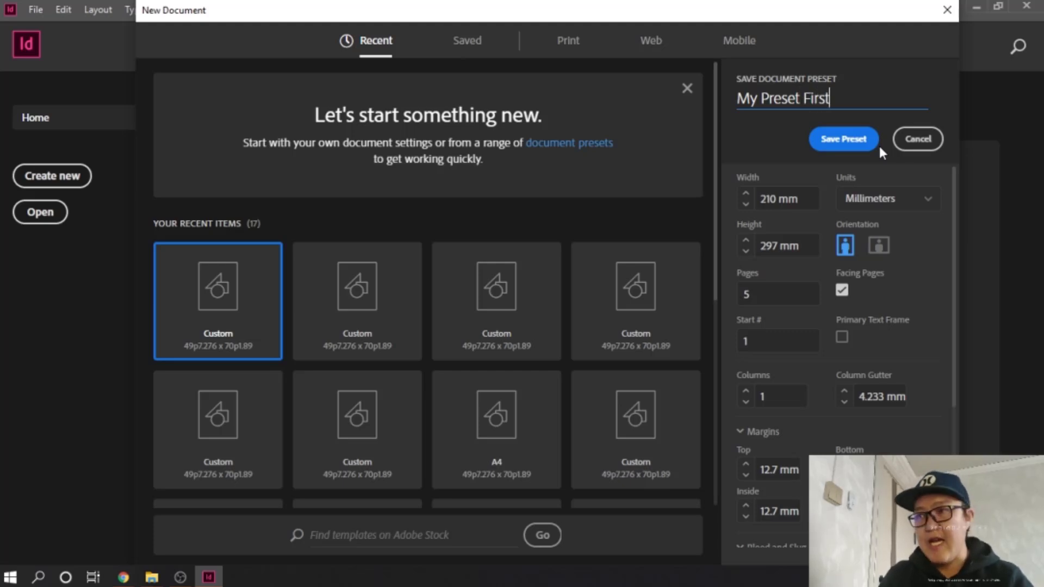
click(850, 143)
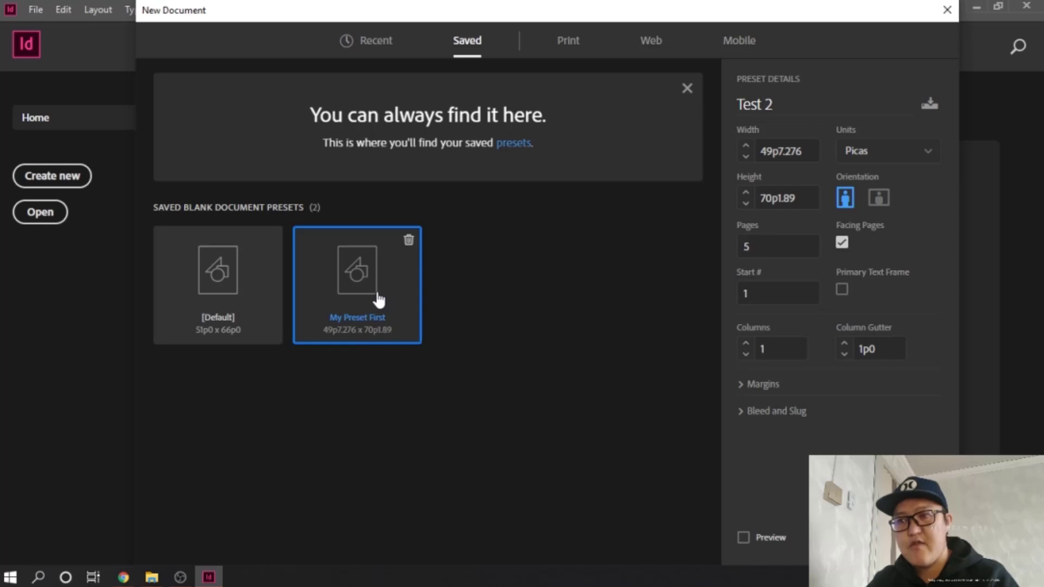
Reopen the new document settings, select the saved preset My Preset First and set its units to Millimeters.
key(Escape)
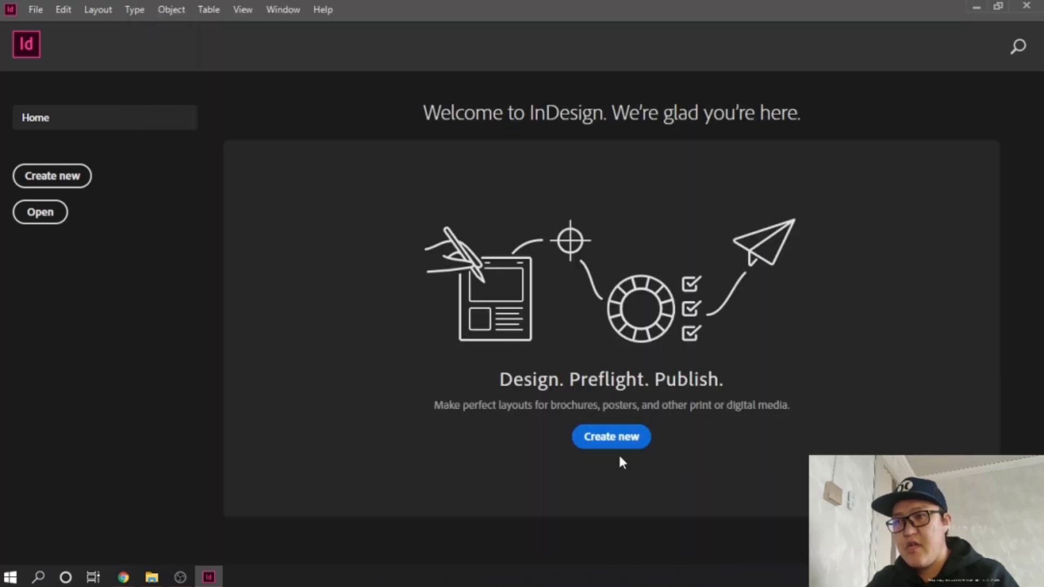
key(ctrl+n)
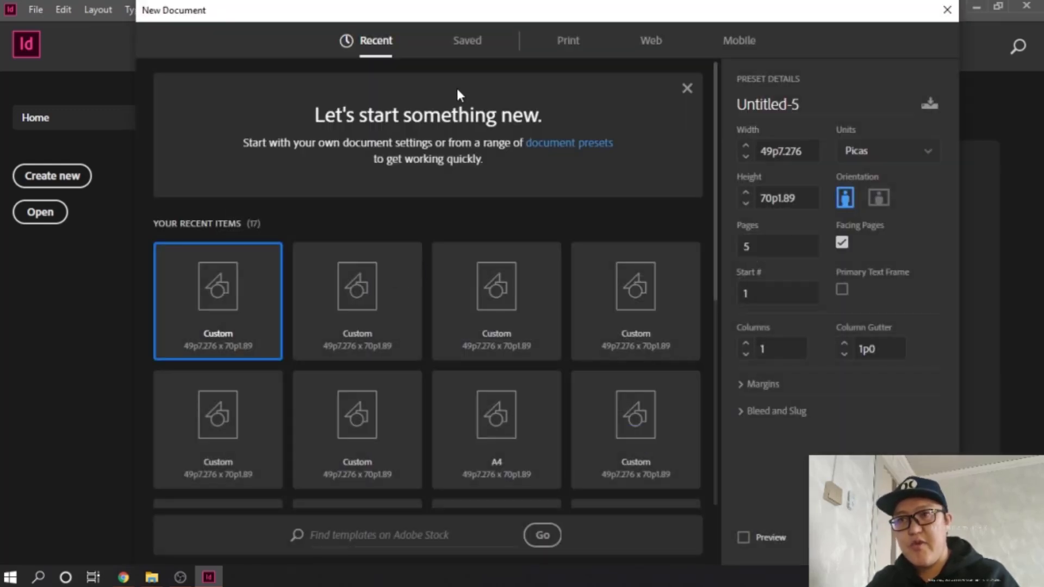
click(466, 44)
click(377, 296)
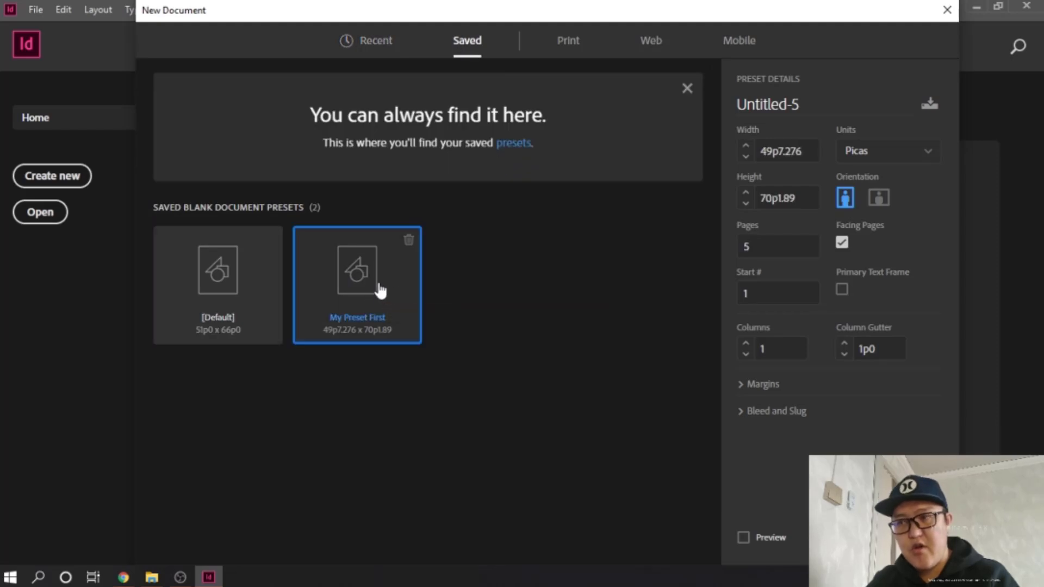
click(890, 152)
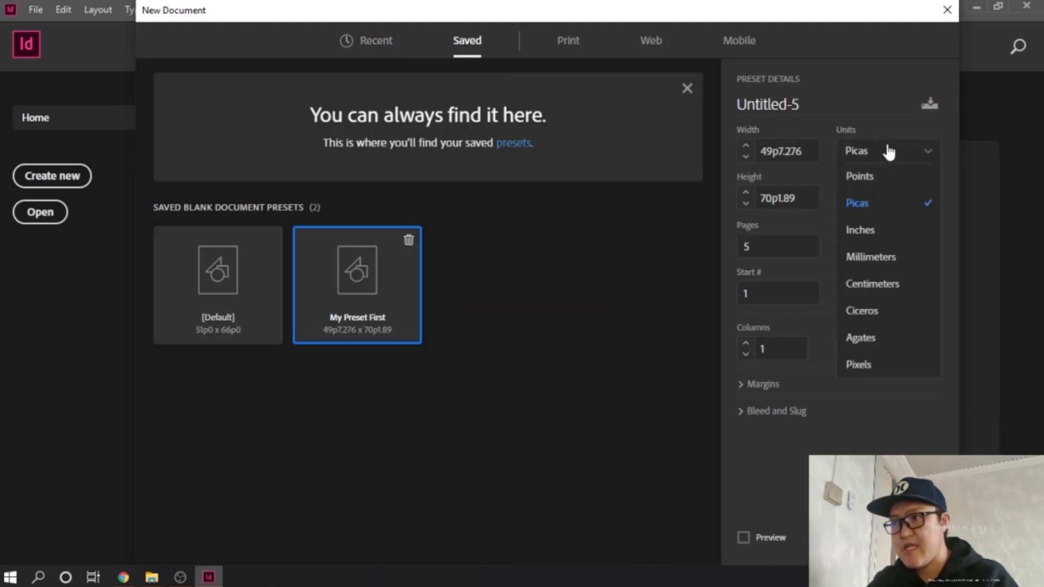
click(890, 266)
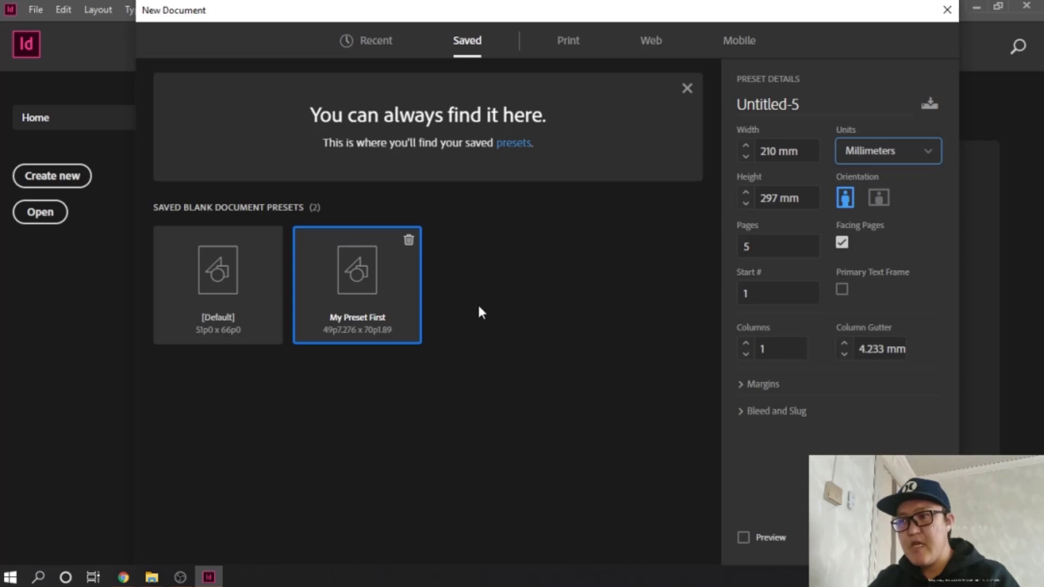
Show the blank print presets and, for the Letter preset, expand the margin settings and set the units to Millimeters.
click(567, 43)
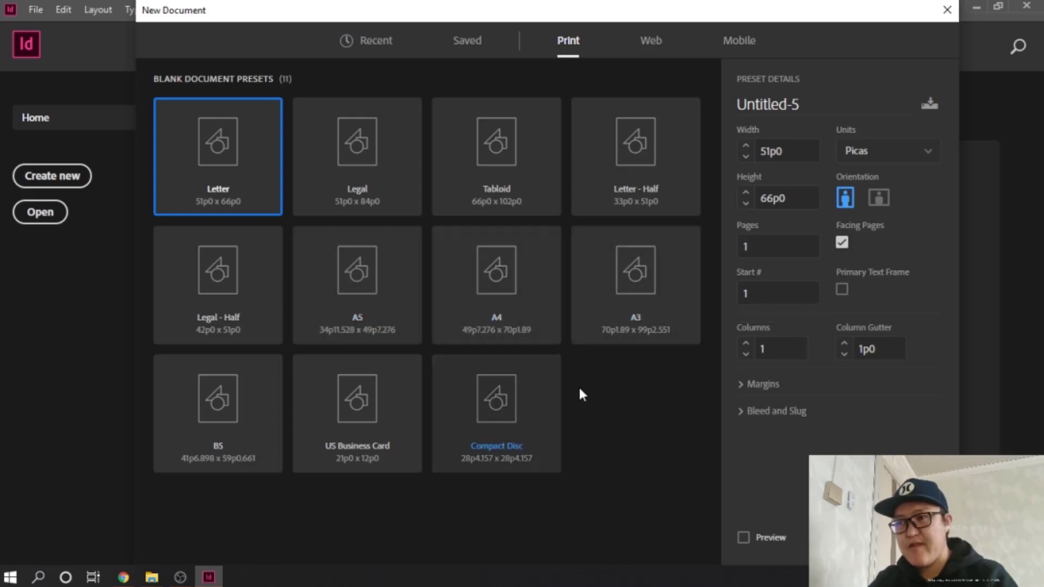
click(744, 385)
click(734, 353)
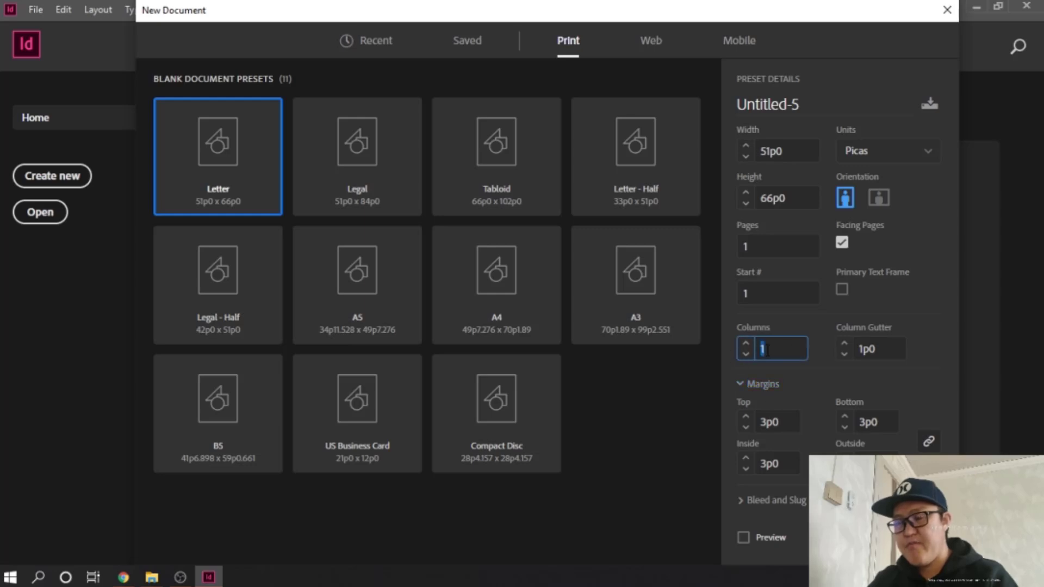
click(792, 349)
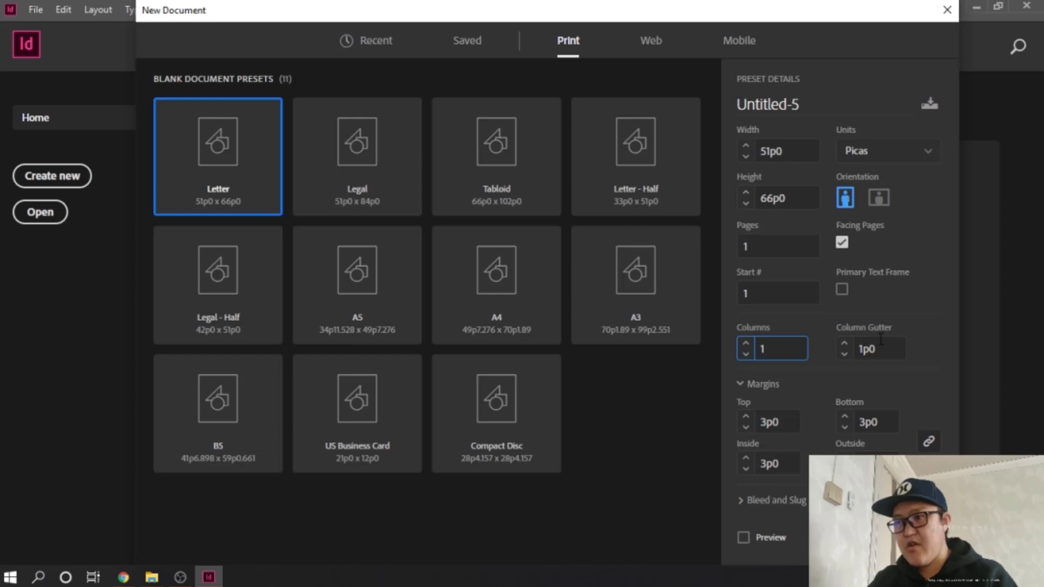
click(909, 154)
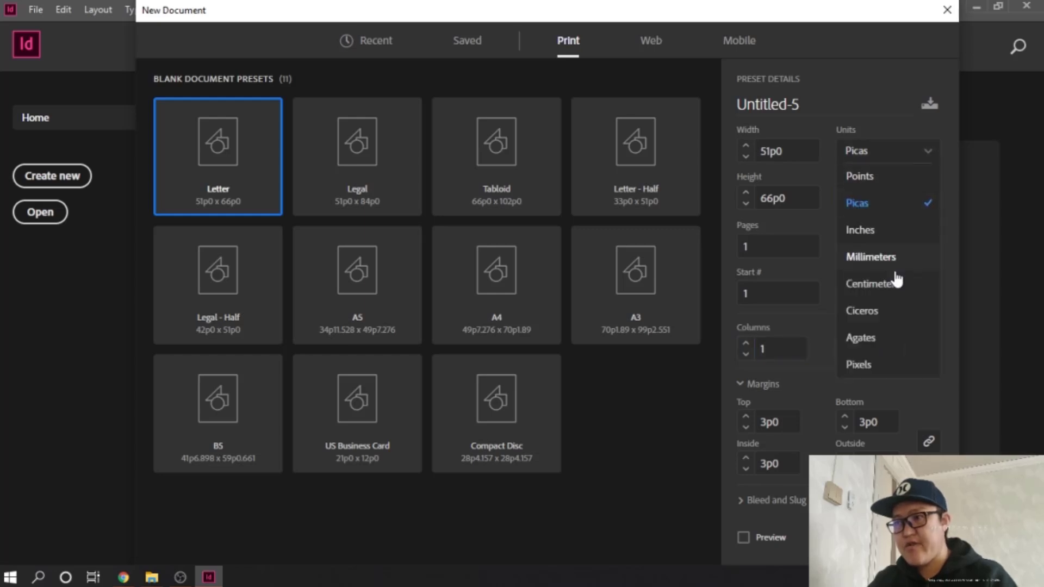
click(881, 259)
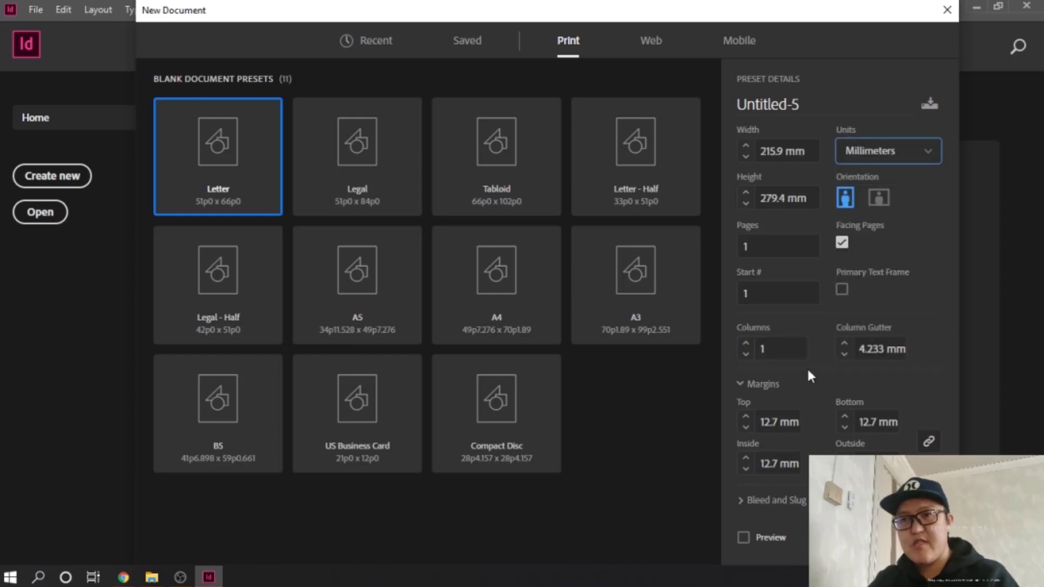